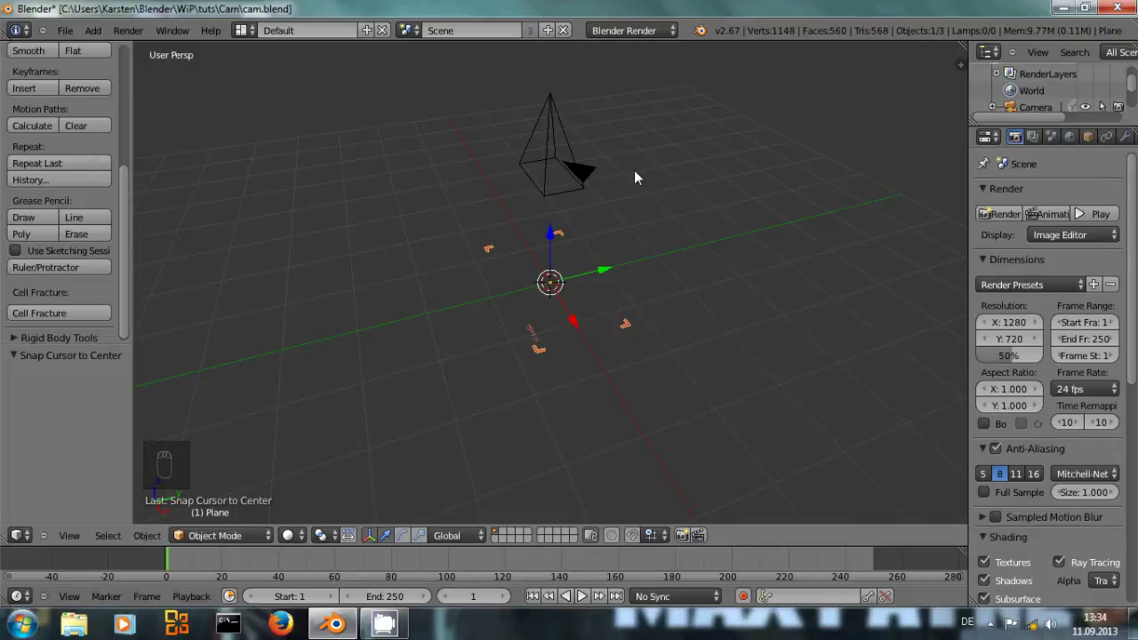
# Keep Blender Render as the render engine, then select the camera and the plane
pyautogui.click(646, 32)
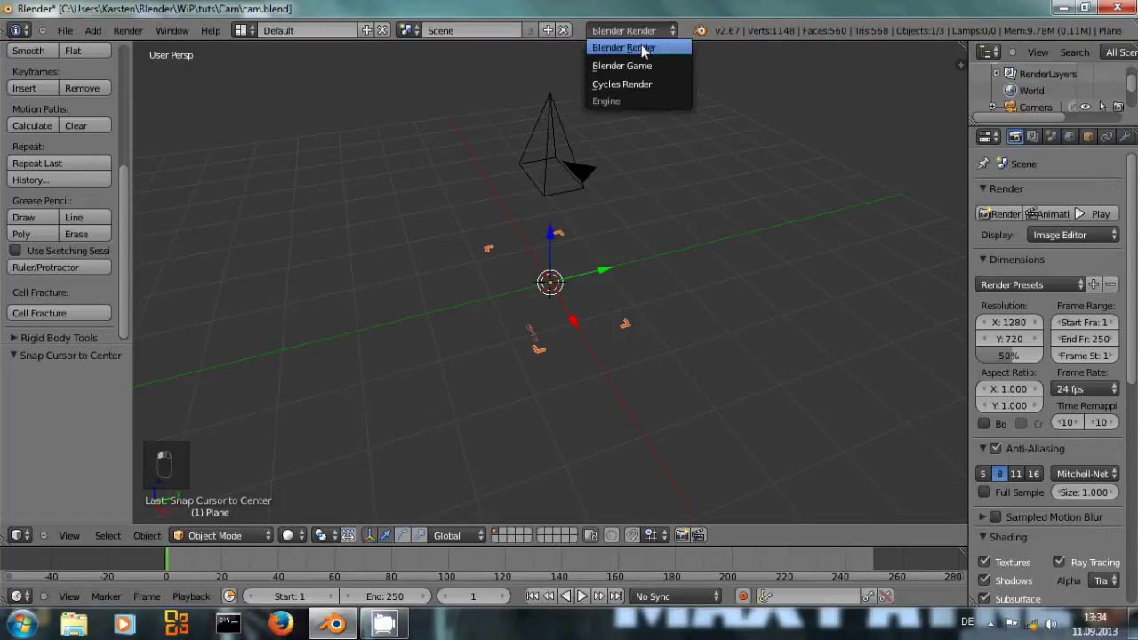
pyautogui.click(642, 48)
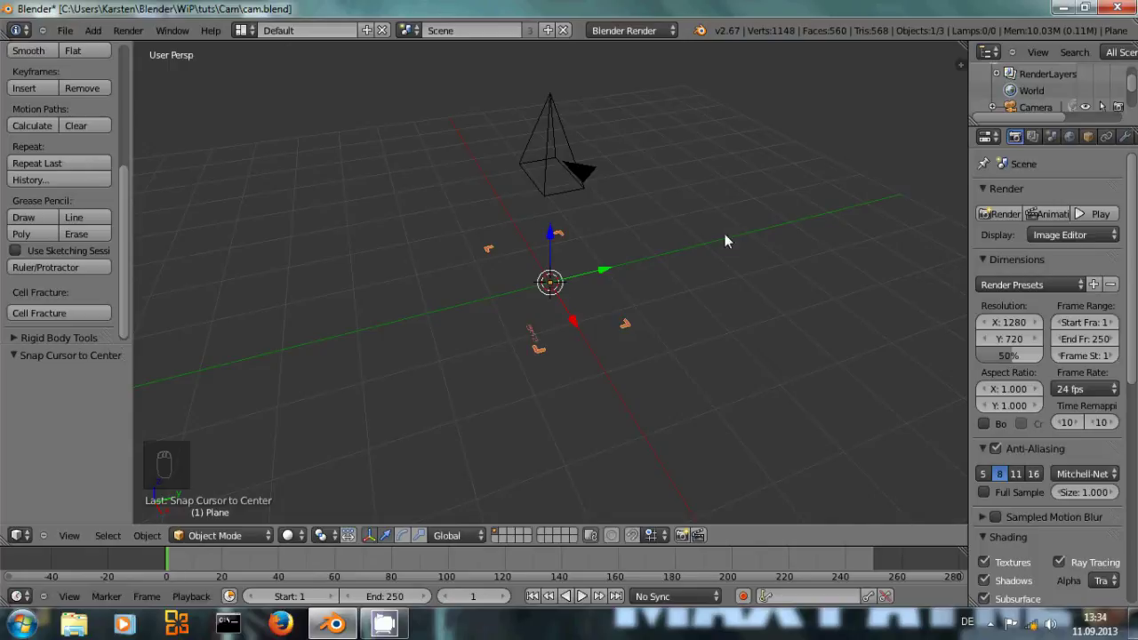
pyautogui.rightClick(546, 165)
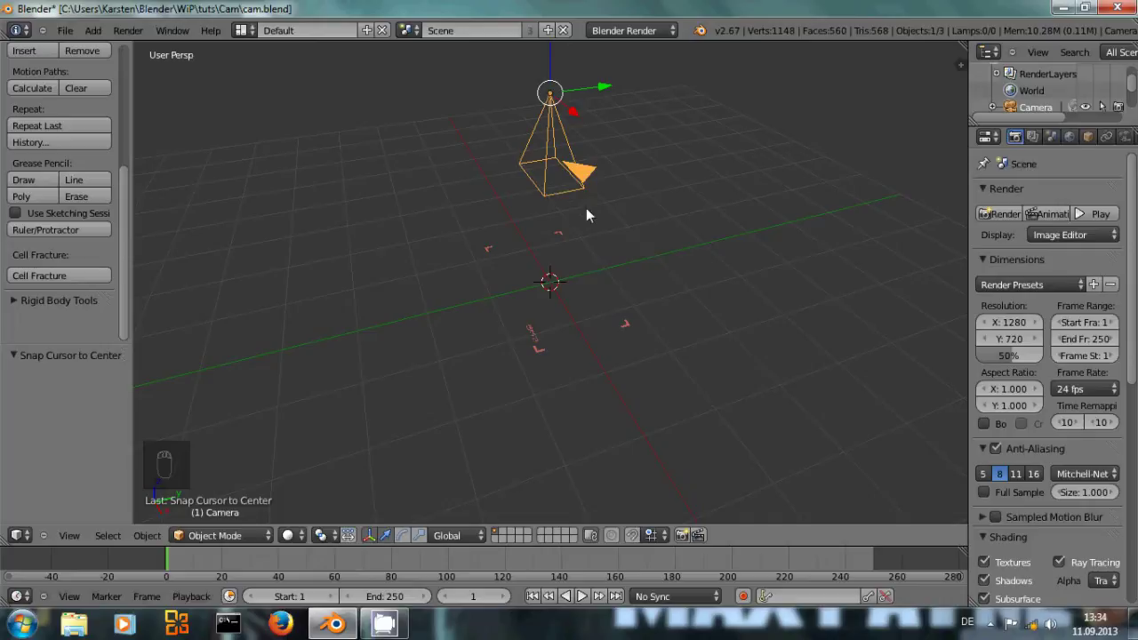
pyautogui.scroll(-1, 597, 214)
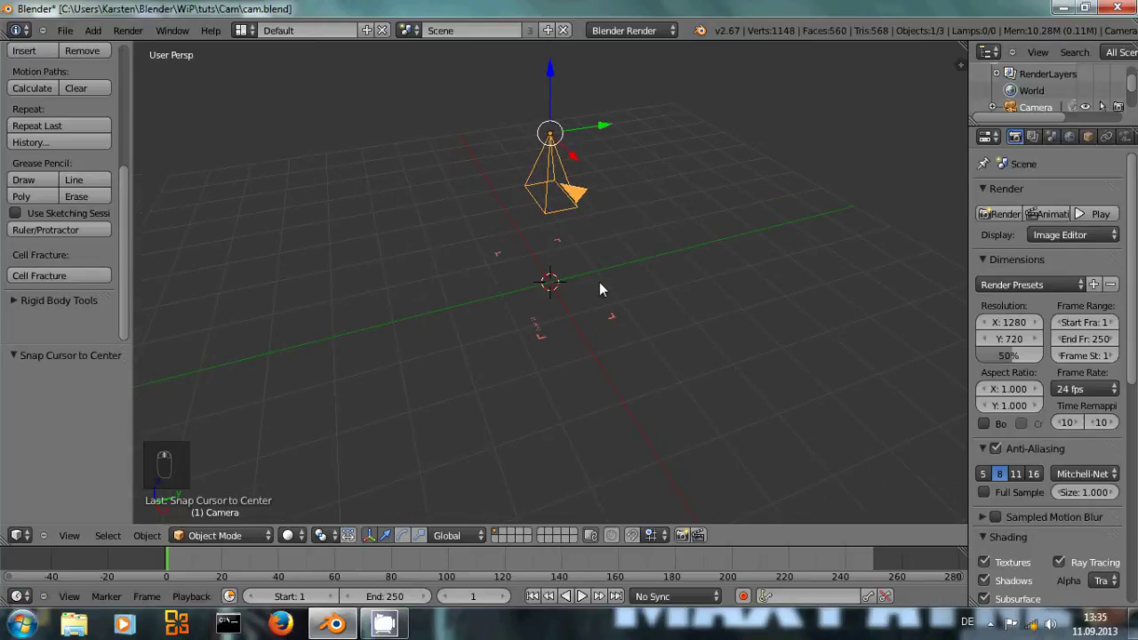
pyautogui.rightClick(620, 325)
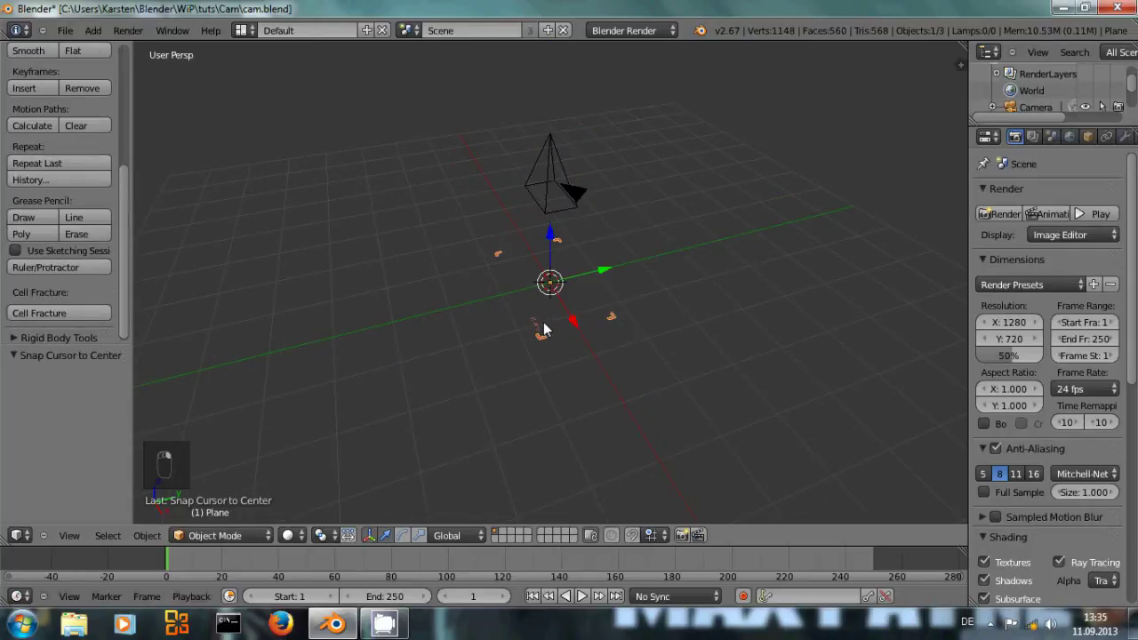
# Look through the scene camera and select the 05/09/13 date text and the plane in turn
pyautogui.press('KP_0')
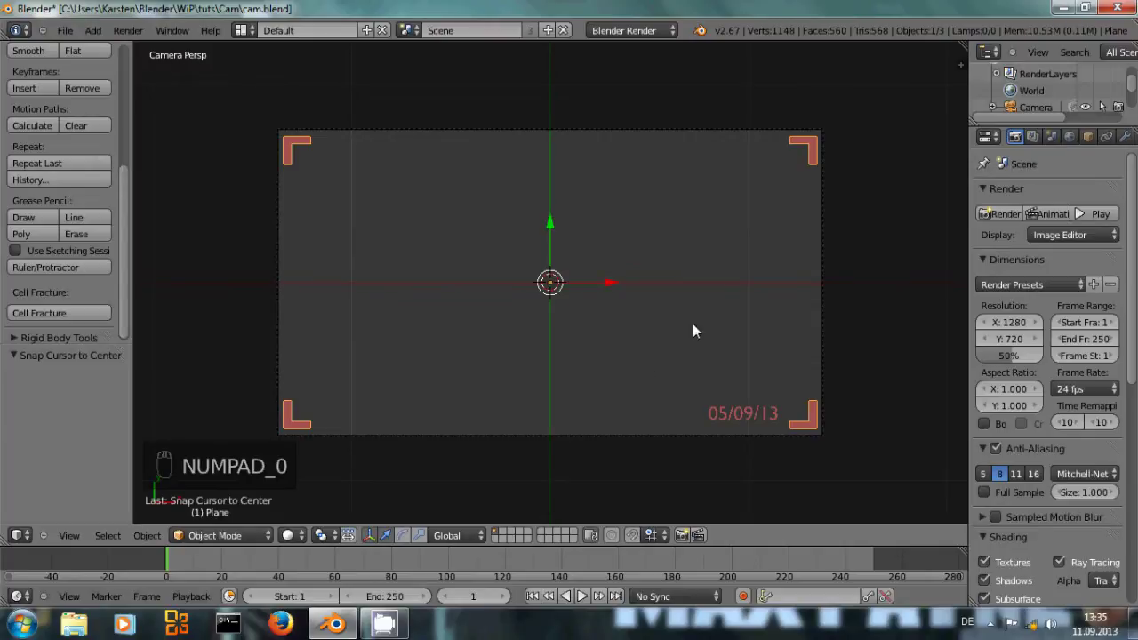
pyautogui.rightClick(737, 418)
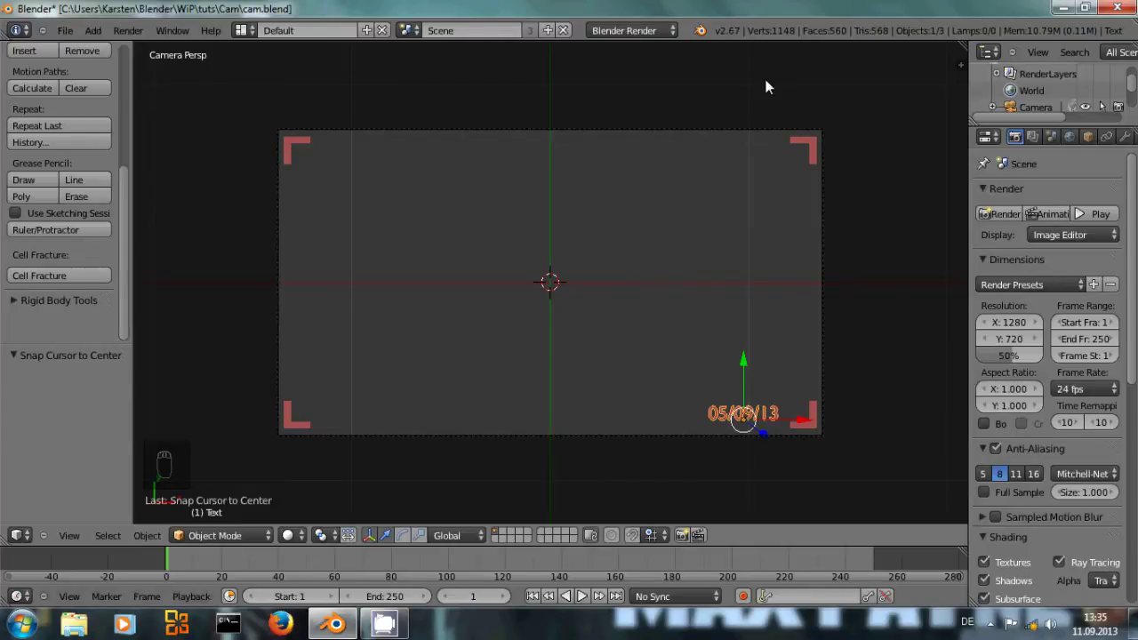
pyautogui.rightClick(801, 149)
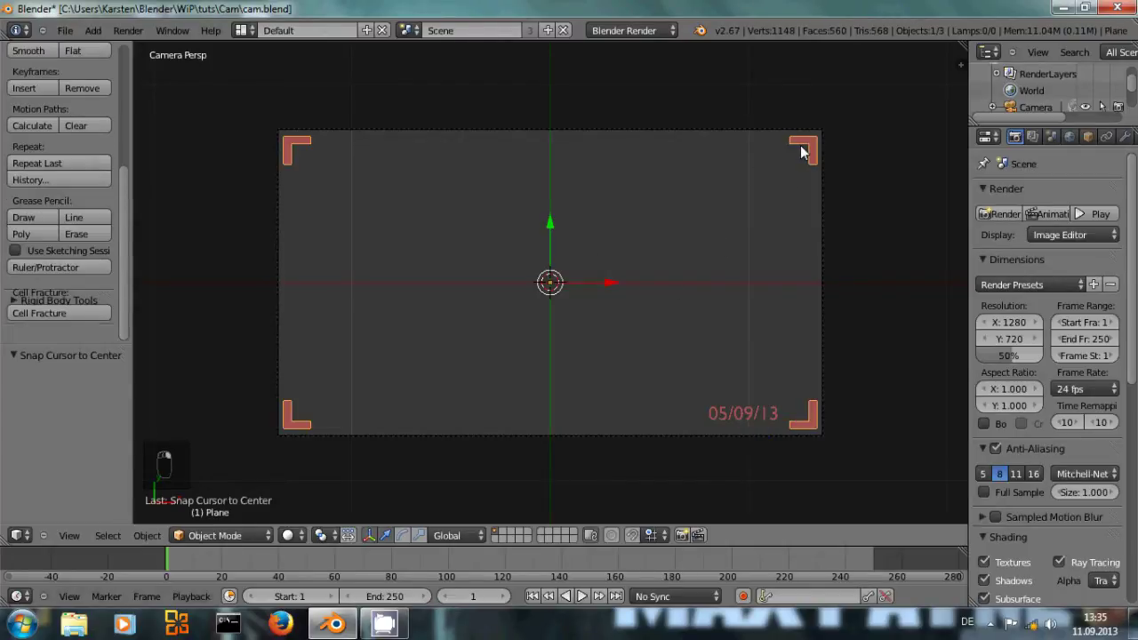
pyautogui.rightClick(757, 408)
pyautogui.rightClick(800, 356)
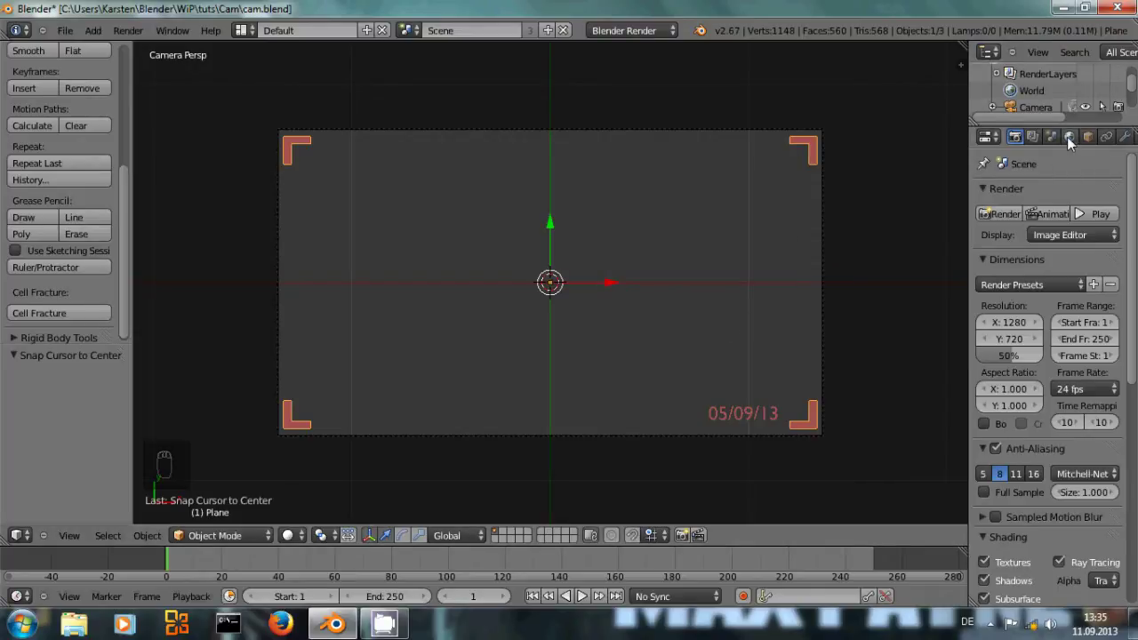
# Review the plane's shadeless 'cam' material with Z Transparency at alpha 0.500
pyautogui.scroll(-2, 1067, 136)
pyautogui.click(1094, 136)
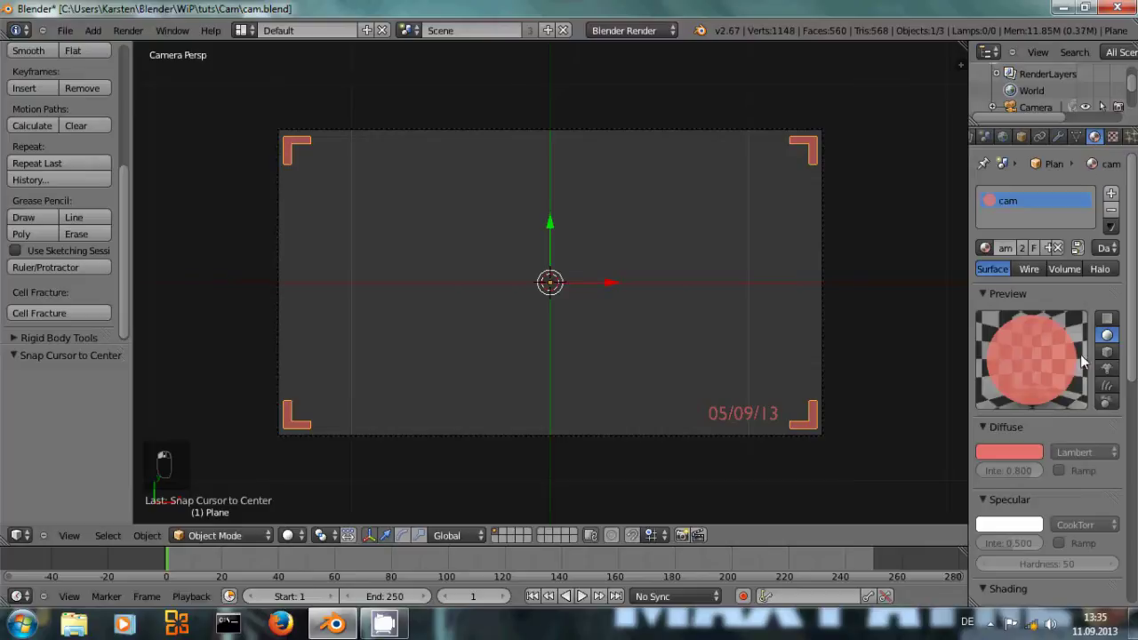
pyautogui.scroll(-4, 1080, 354)
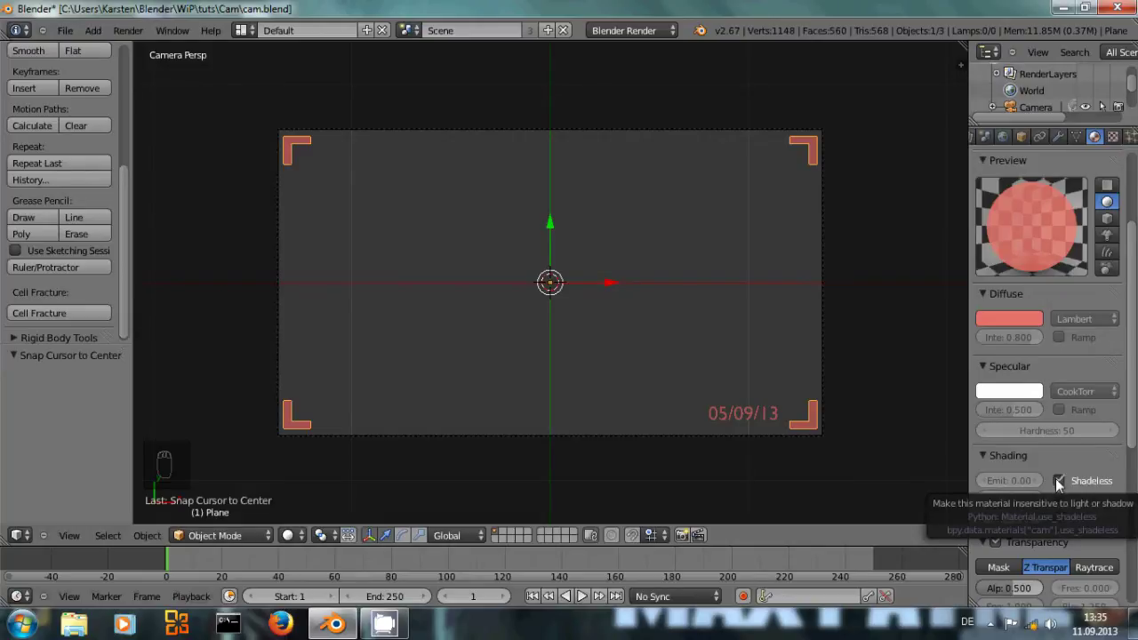
pyautogui.scroll(-3, 1055, 481)
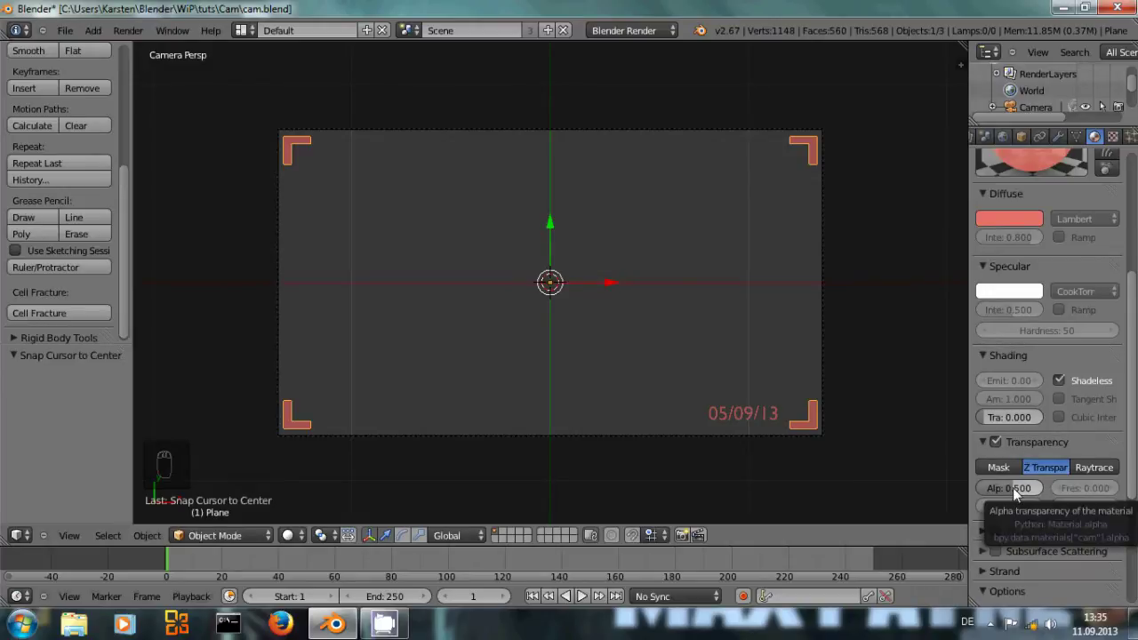
pyautogui.scroll(6, 1061, 306)
pyautogui.scroll(1, 1061, 306)
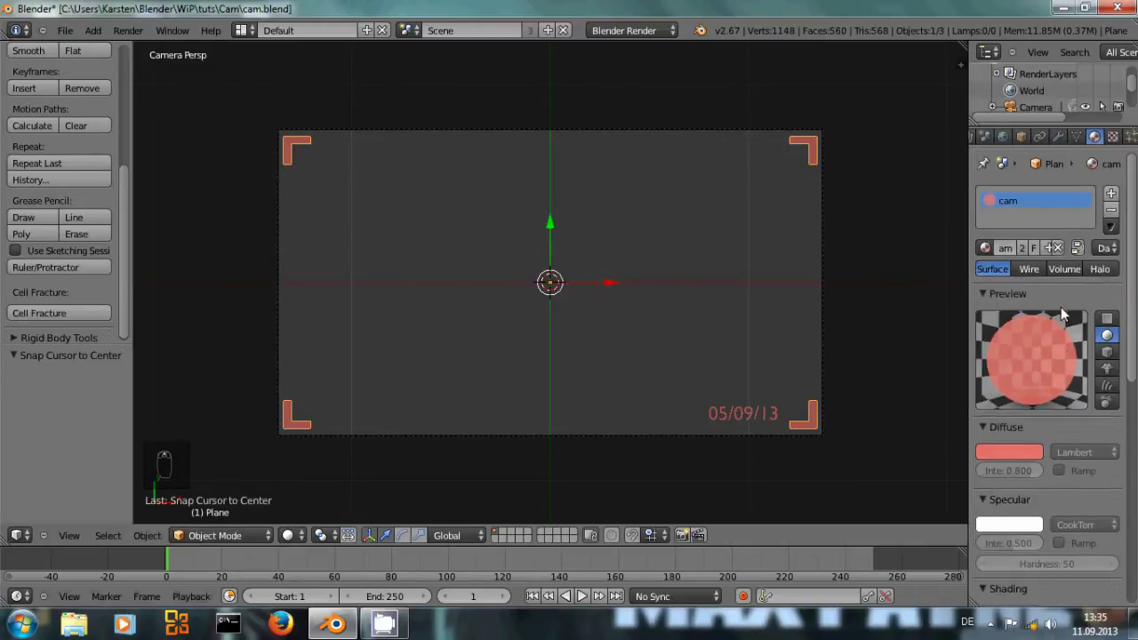
# Select the material's Lines texture slot and check its texture type
pyautogui.click(1111, 137)
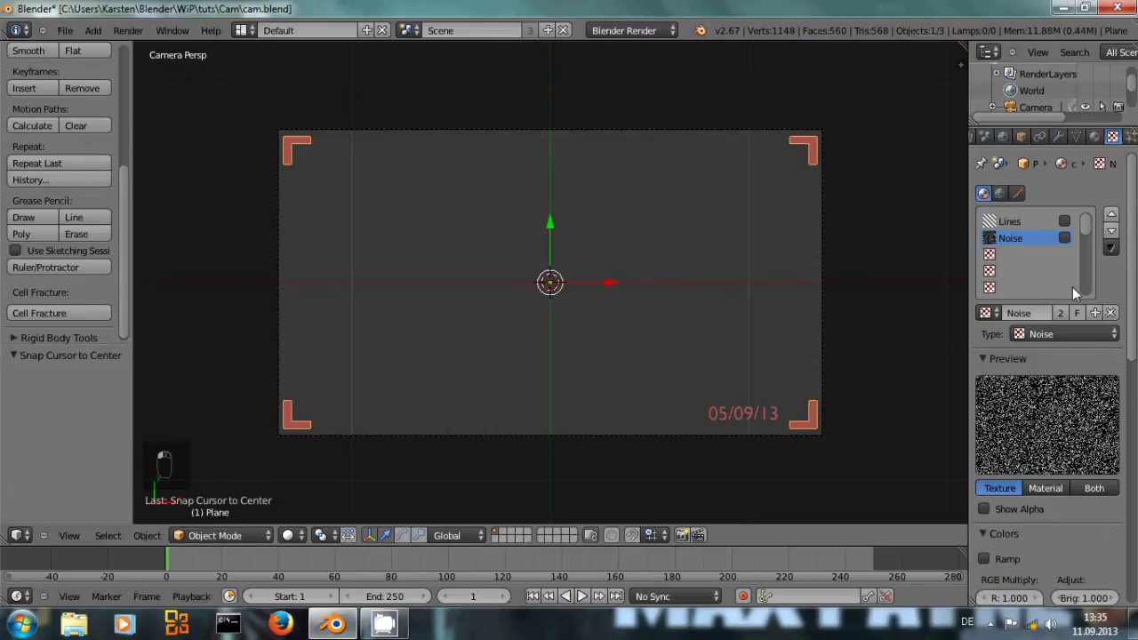
pyautogui.click(1012, 222)
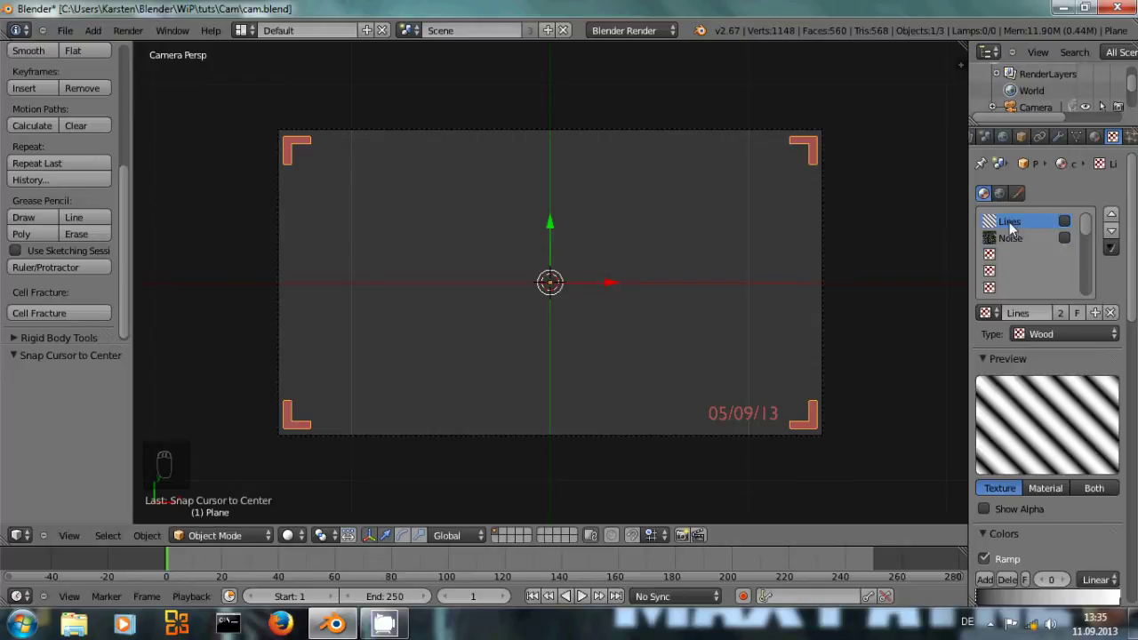
pyautogui.scroll(-5, 1079, 472)
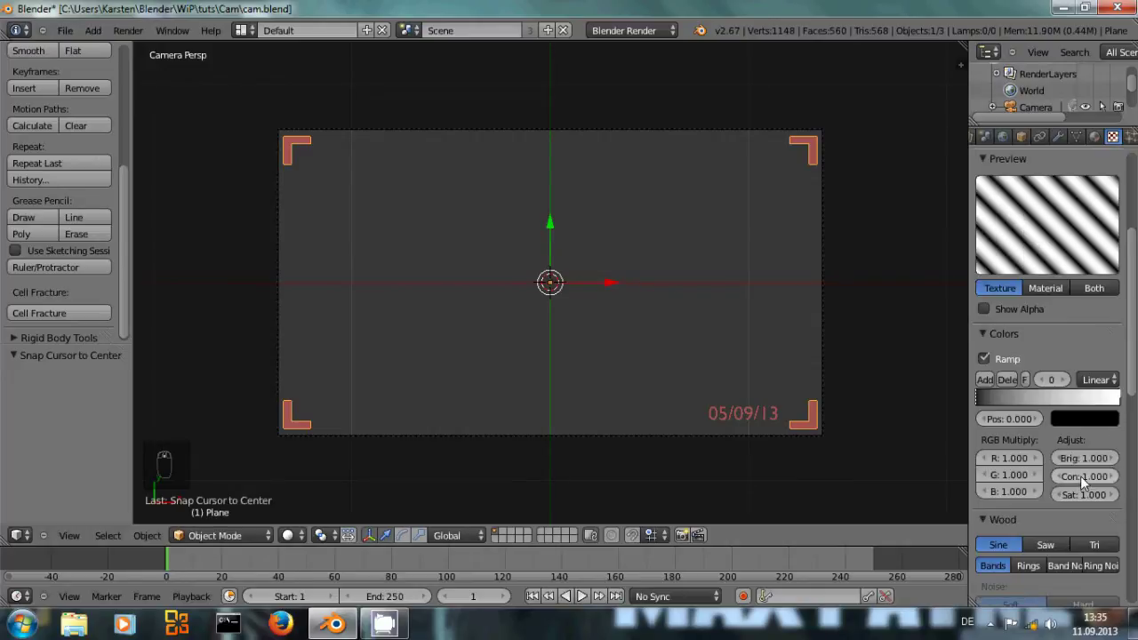
pyautogui.scroll(4, 1079, 472)
pyautogui.click(1080, 266)
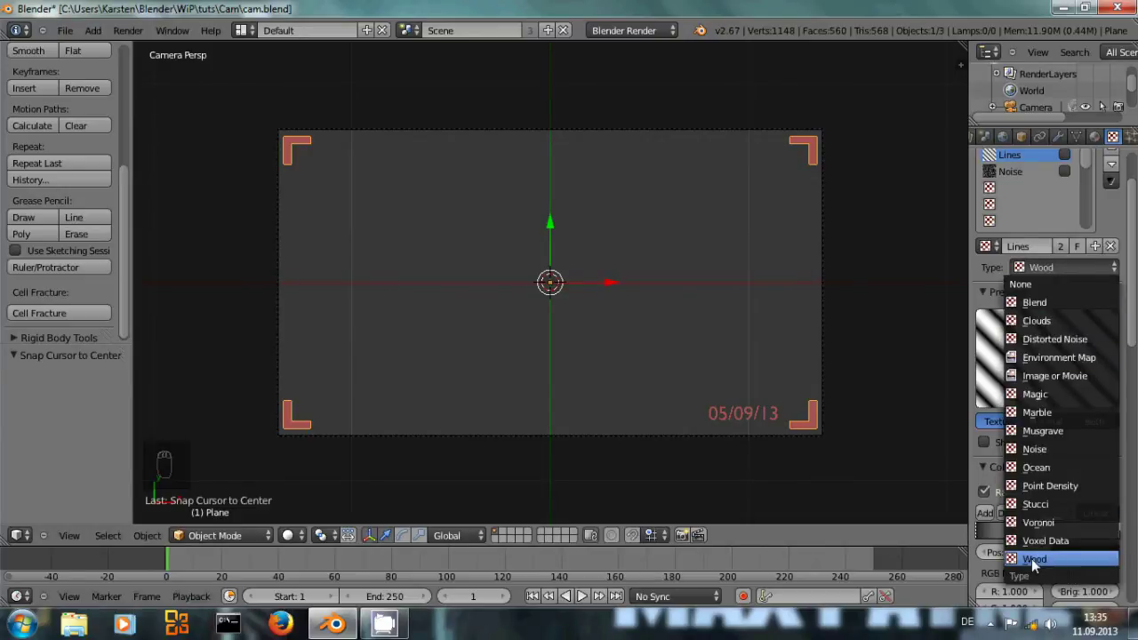
# Select the Noise texture slot and confirm its type stays Noise
pyautogui.click(1001, 170)
pyautogui.click(1042, 267)
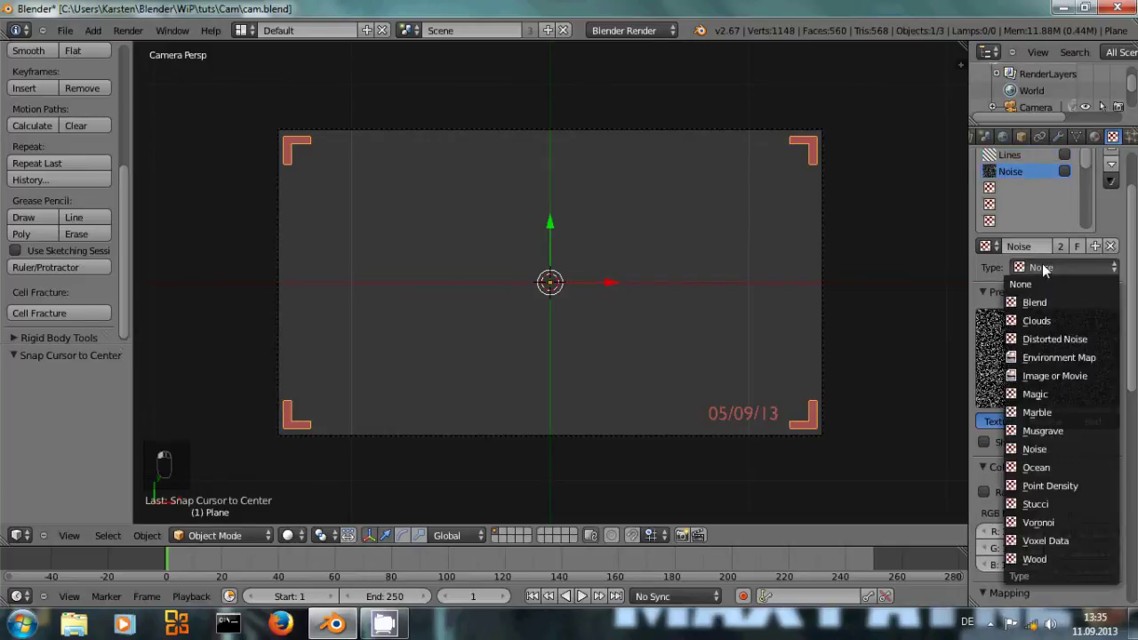
pyautogui.click(987, 272)
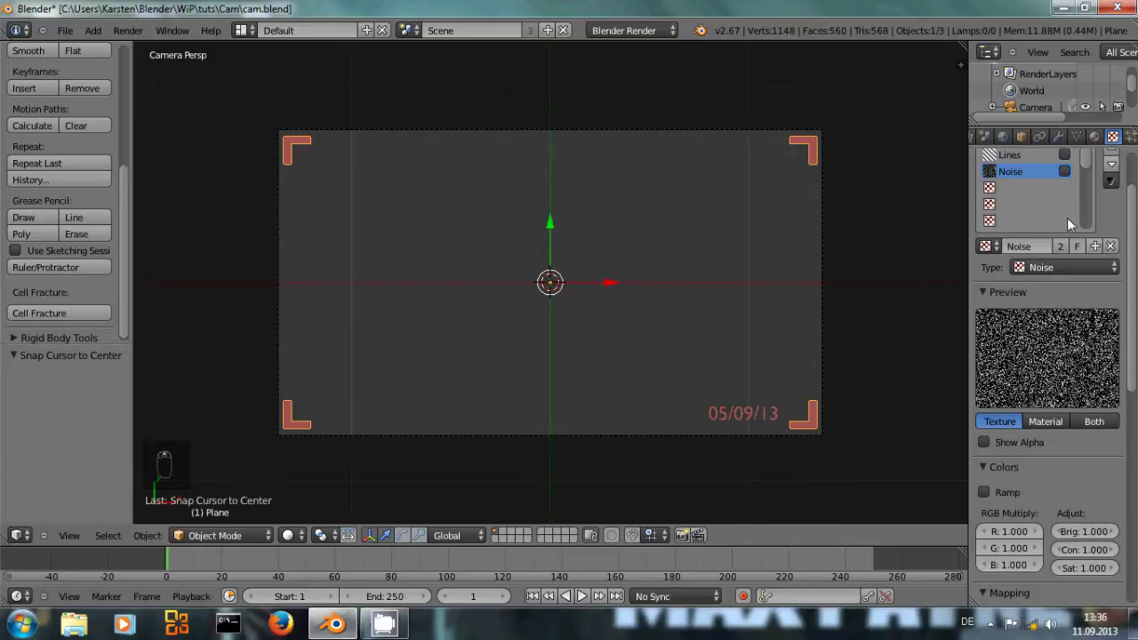
pyautogui.scroll(3, 1067, 222)
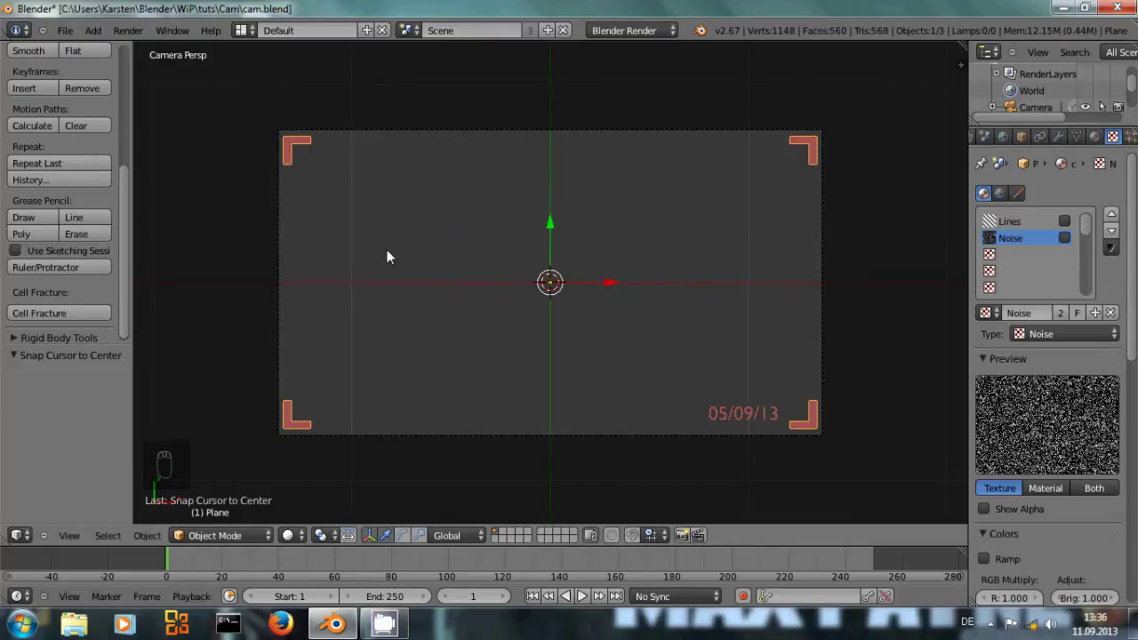
# Switch the main area to the compositor, render the frame with F12, and pan the node network
pyautogui.click(26, 538)
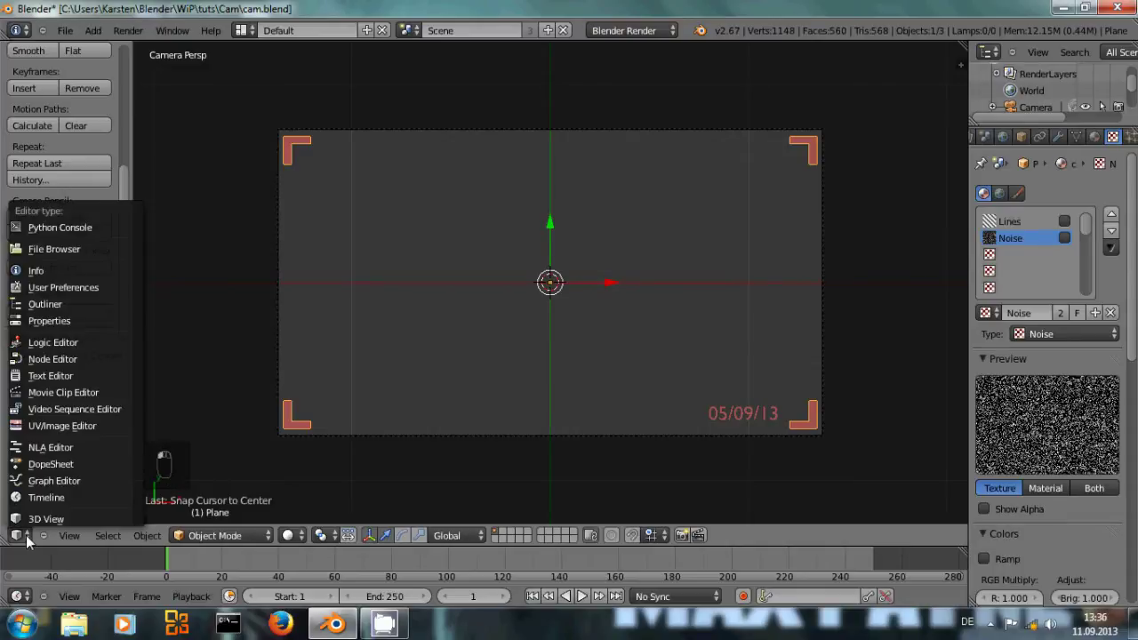
pyautogui.click(50, 360)
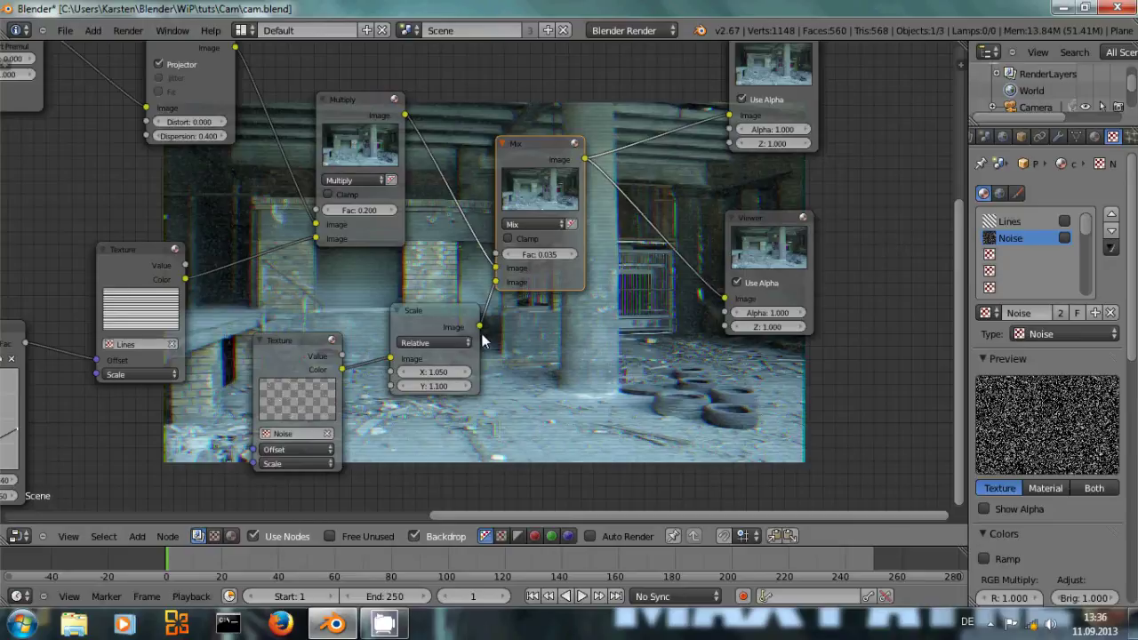
pyautogui.press('F12')
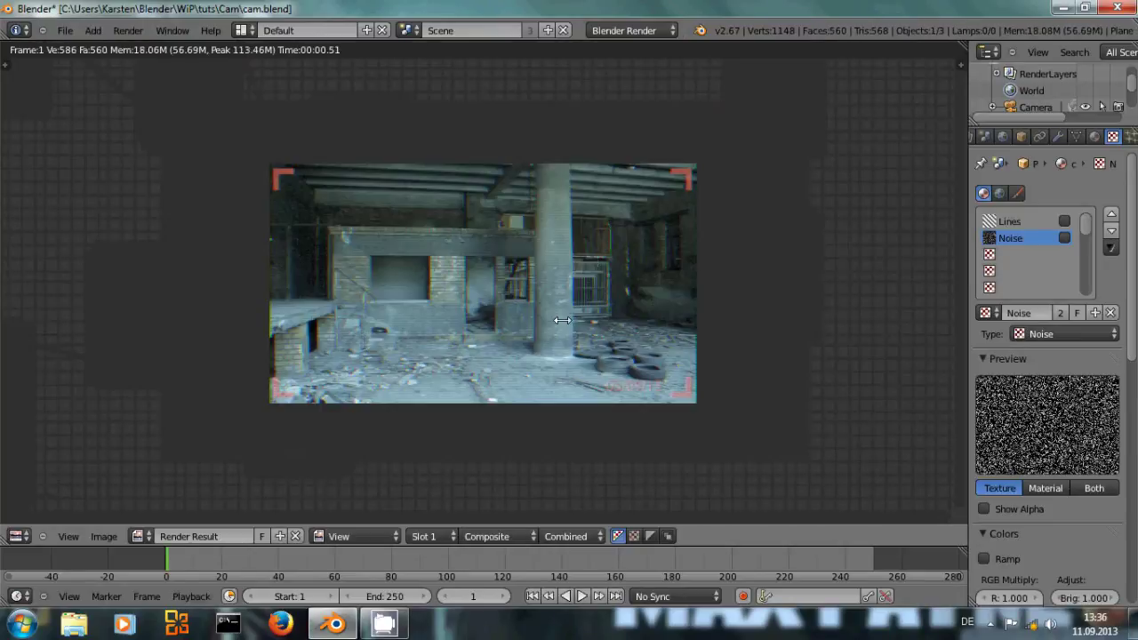
pyautogui.press('Escape')
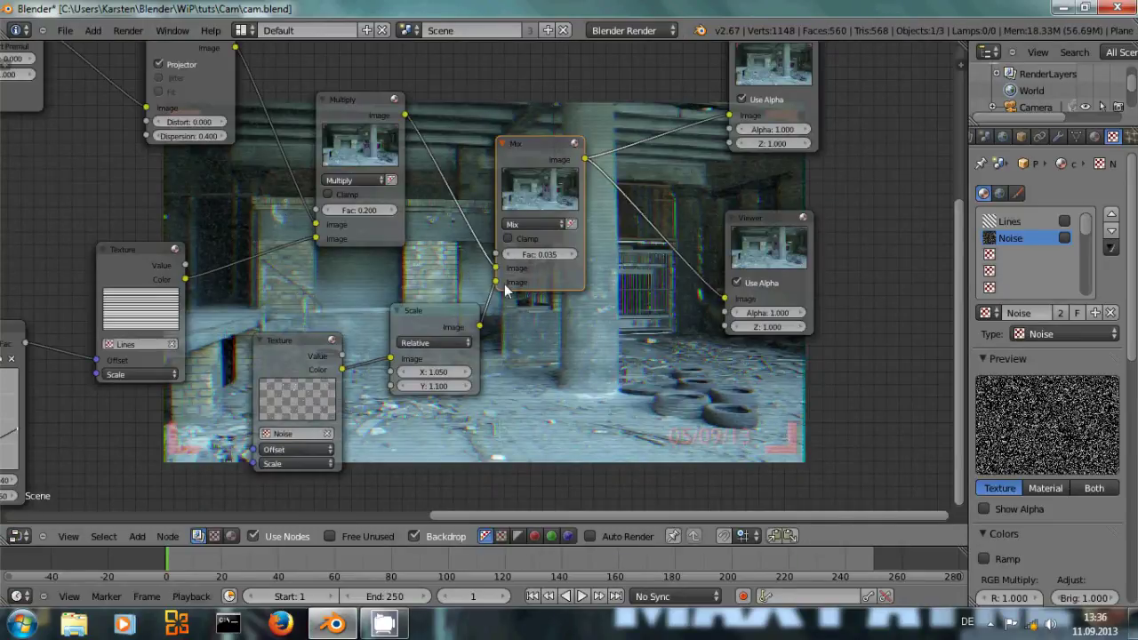
pyautogui.moveTo(600, 338); pyautogui.dragTo(683, 356, button='middle')
pyautogui.scroll(-2, 534, 322)
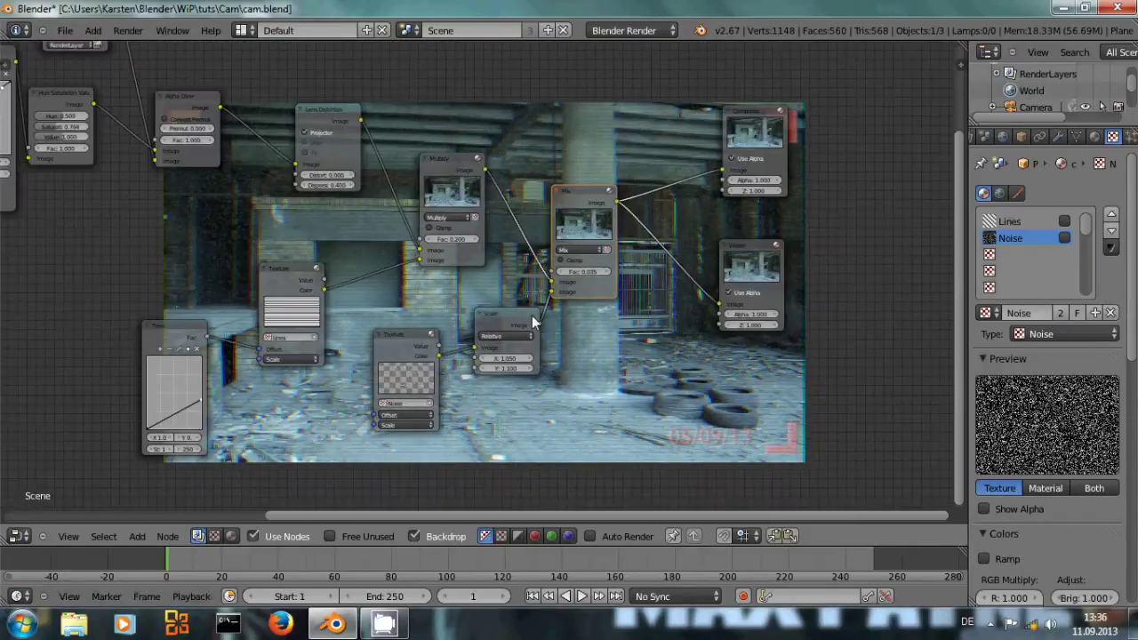
pyautogui.hotkey('ctrl', 'Up')
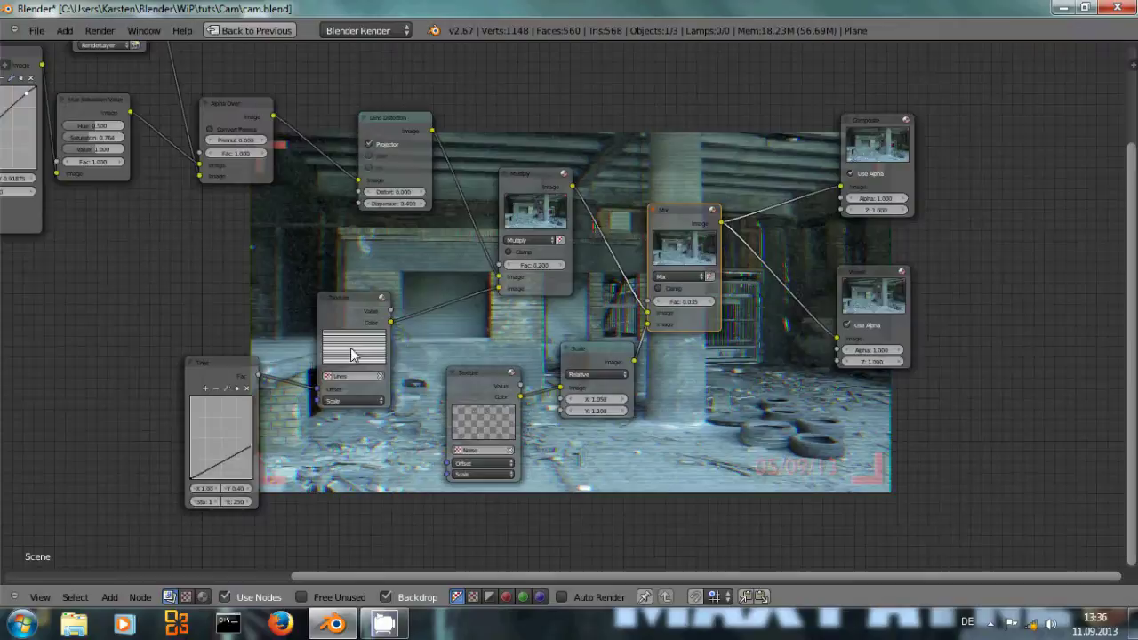
pyautogui.moveTo(533, 322); pyautogui.dragTo(661, 357, button='middle')
pyautogui.scroll(-1, 661, 357)
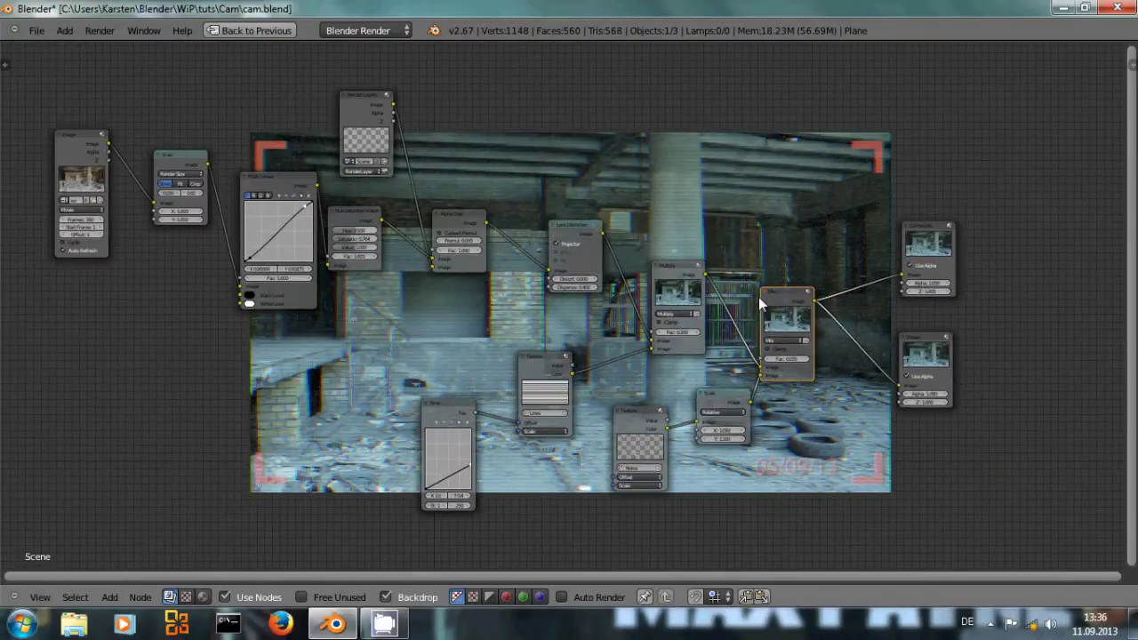
pyautogui.moveTo(770, 246); pyautogui.dragTo(787, 203, button='middle')
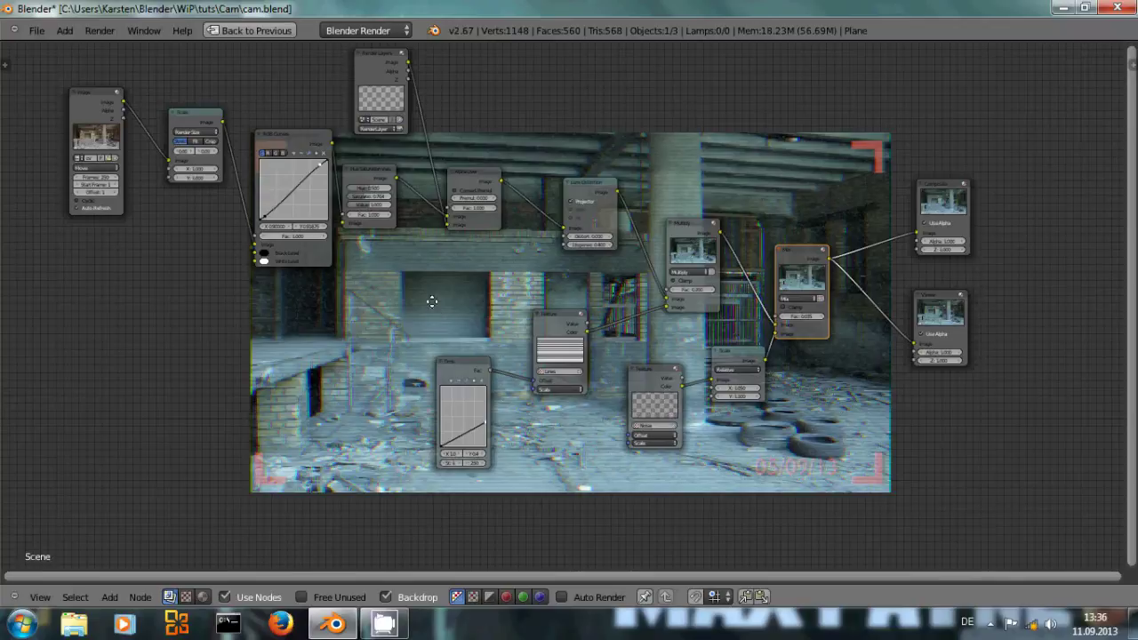
pyautogui.moveTo(433, 309); pyautogui.dragTo(500, 334, button='middle')
pyautogui.scroll(1, 283, 356)
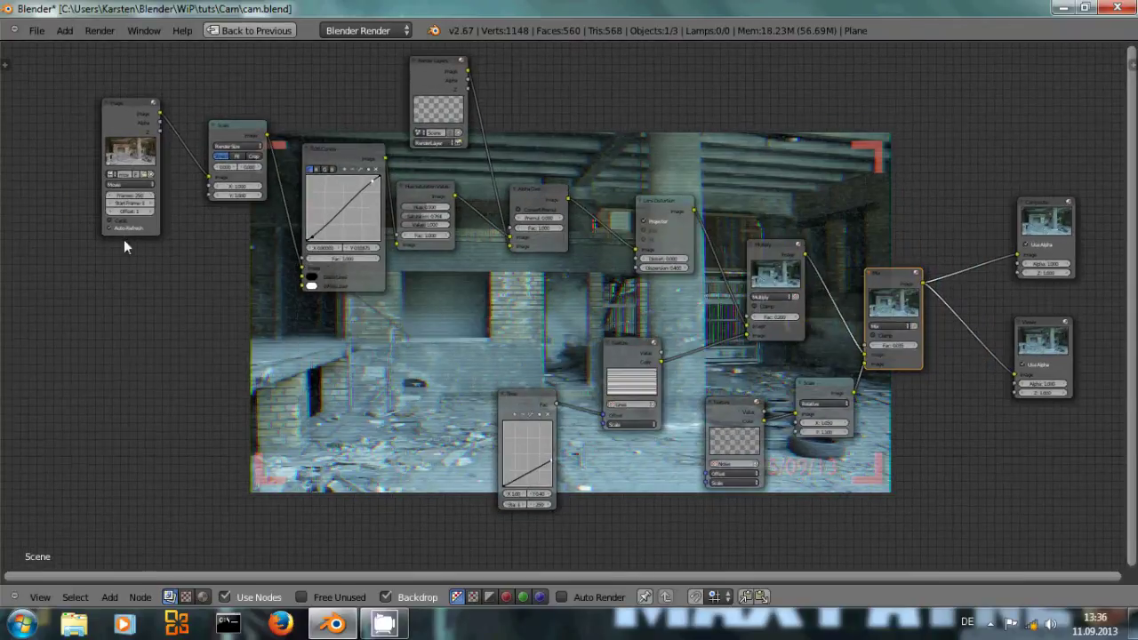
pyautogui.scroll(2, 190, 270)
pyautogui.moveTo(190, 271); pyautogui.dragTo(387, 358, button='middle')
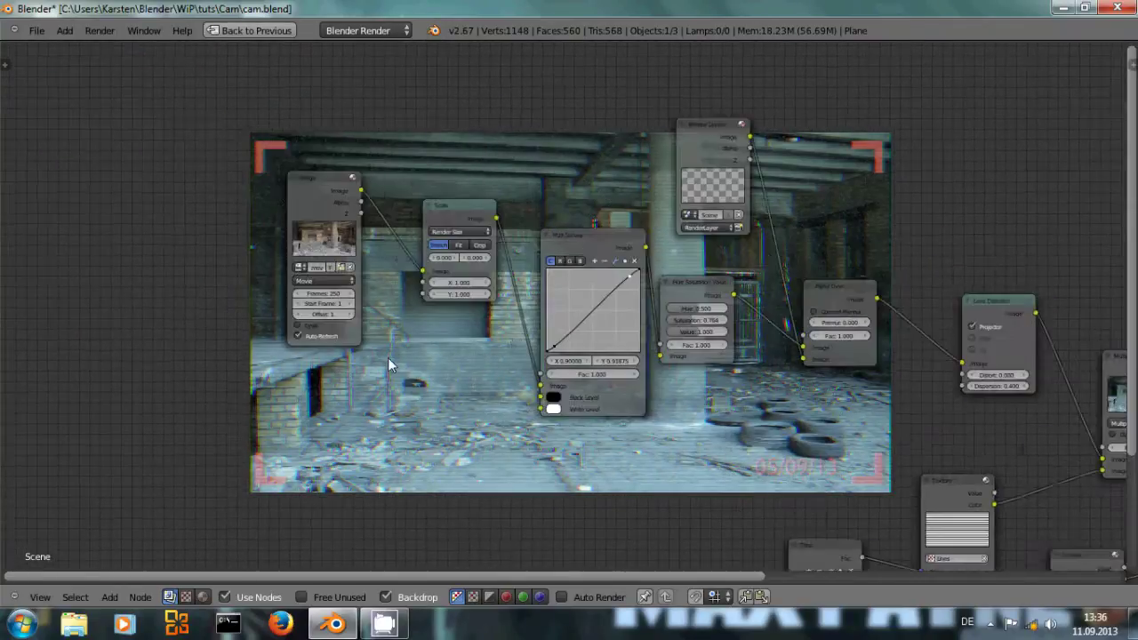
pyautogui.scroll(2, 383, 363)
pyautogui.scroll(1, 380, 366)
pyautogui.moveTo(306, 366); pyautogui.dragTo(407, 384, button='middle')
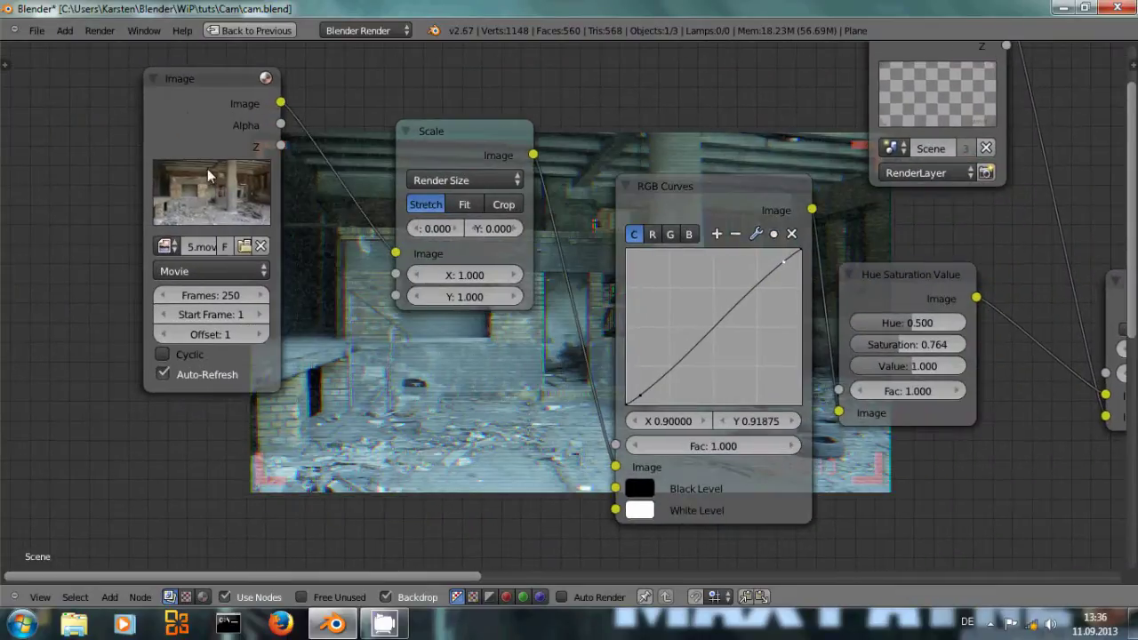
pyautogui.rightClick(185, 111)
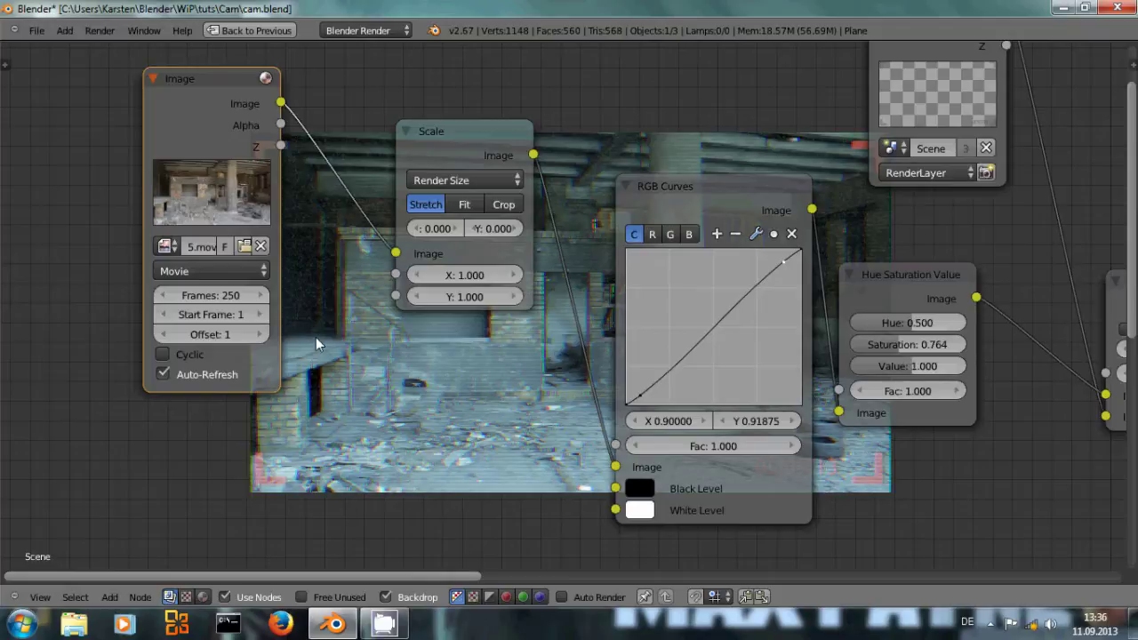
pyautogui.click(253, 270)
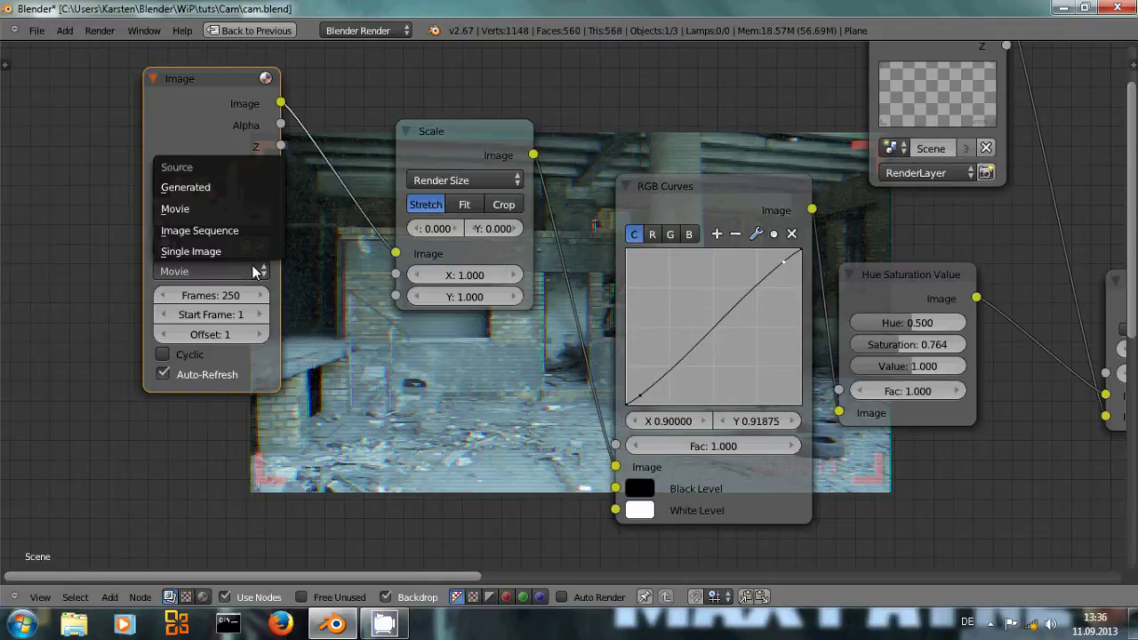
pyautogui.click(268, 276)
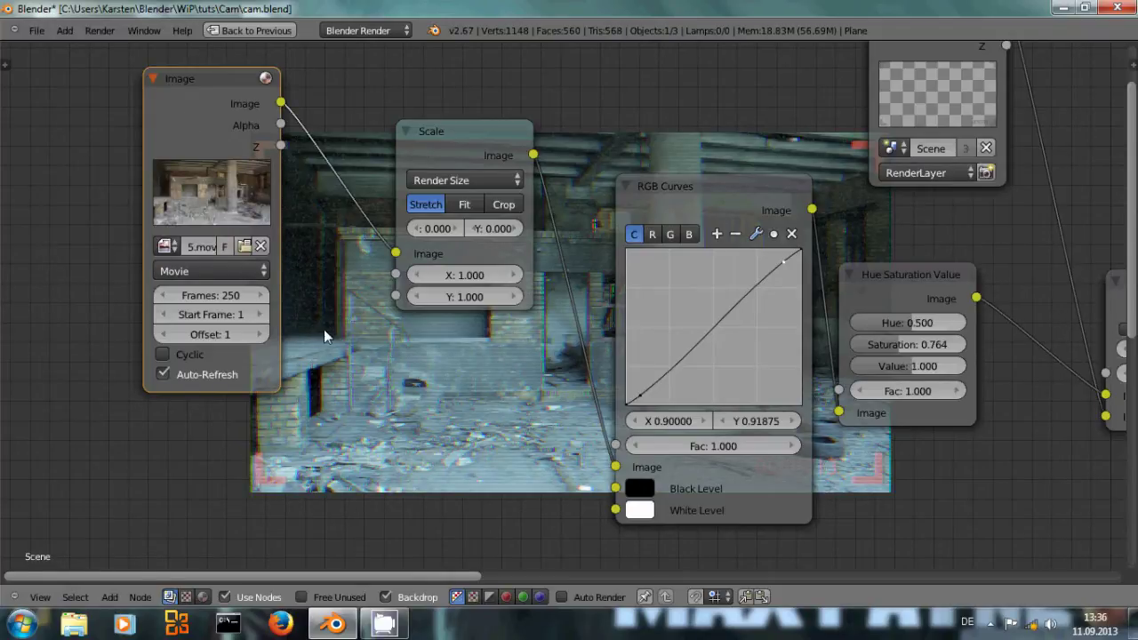
# Browse the Add > Input nodes without adding one, enable Auto-Refresh, and open the image source types
pyautogui.hotkey('shift', 'a')
pyautogui.moveTo(310, 348)
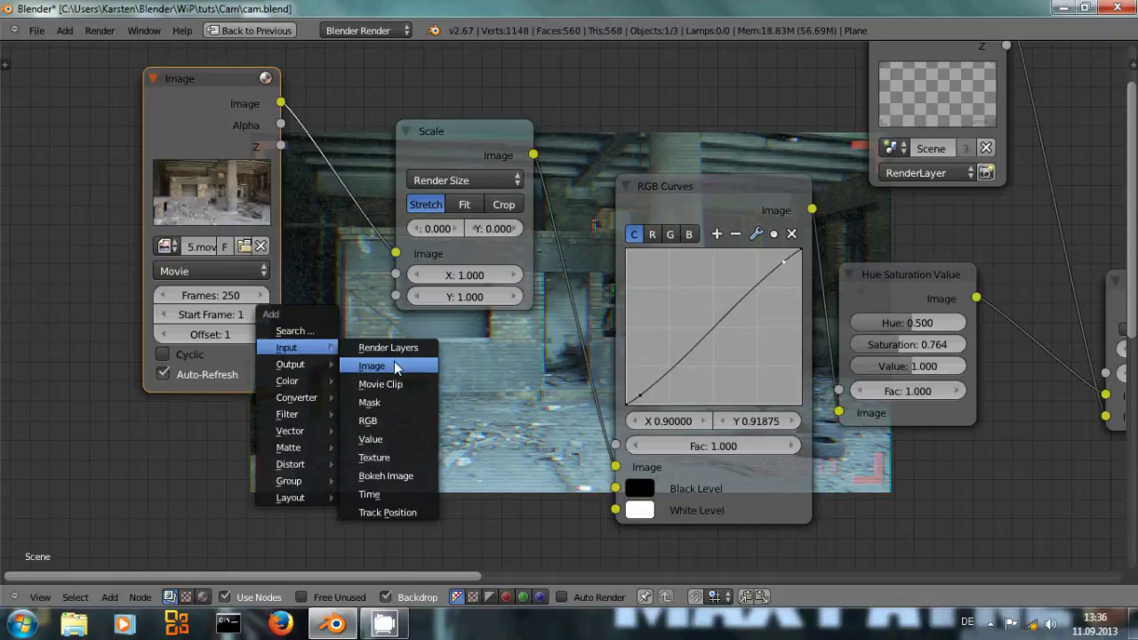
pyautogui.press('Escape')
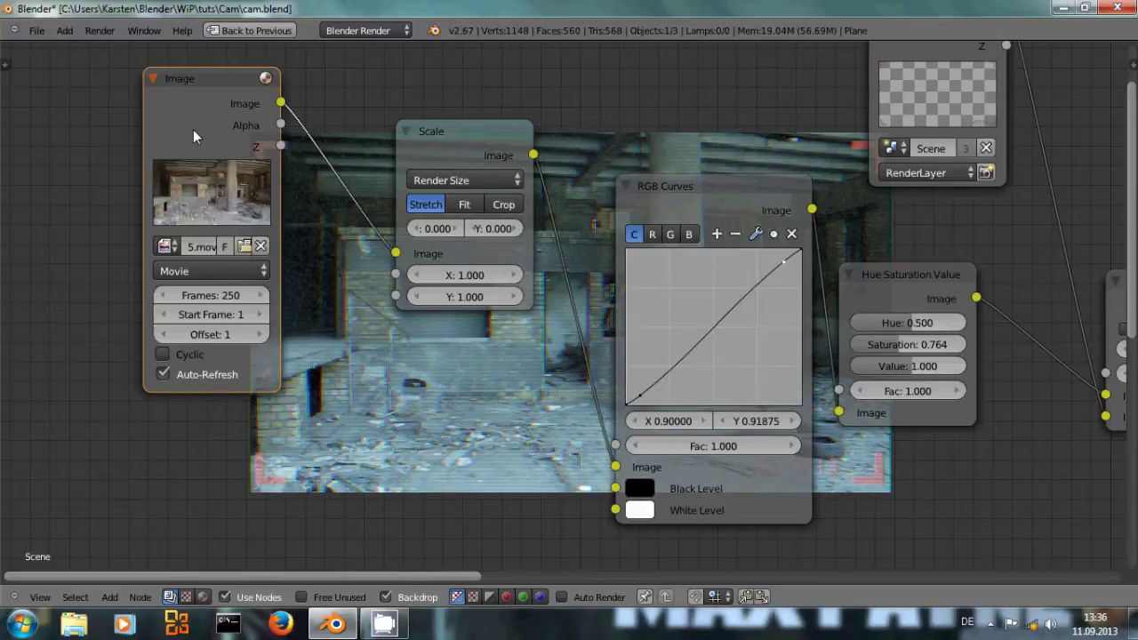
pyautogui.click(162, 374)
pyautogui.click(254, 271)
# Reposition the Scale and Image nodes, keeping Scale on Render Size
pyautogui.moveTo(459, 136); pyautogui.dragTo(421, 107)
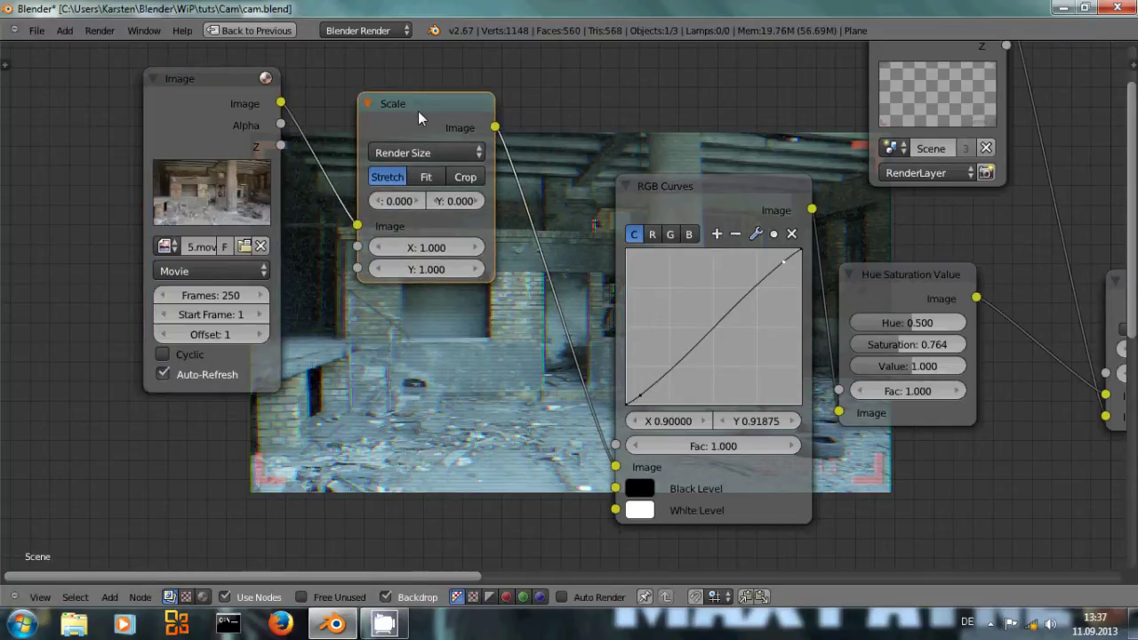
pyautogui.click(426, 150)
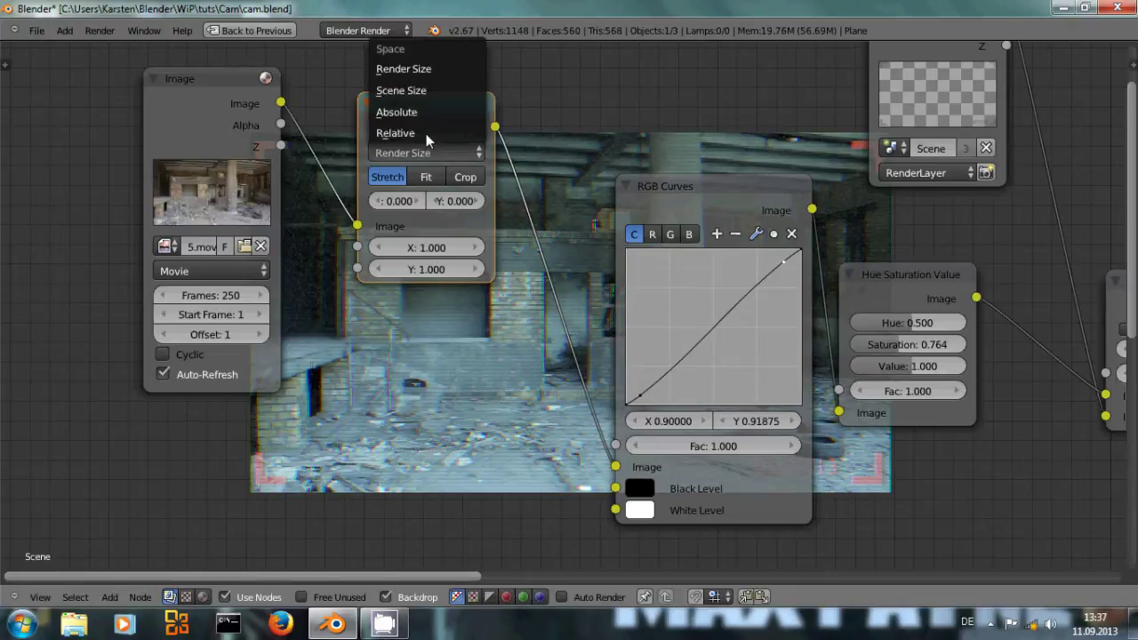
pyautogui.click(429, 68)
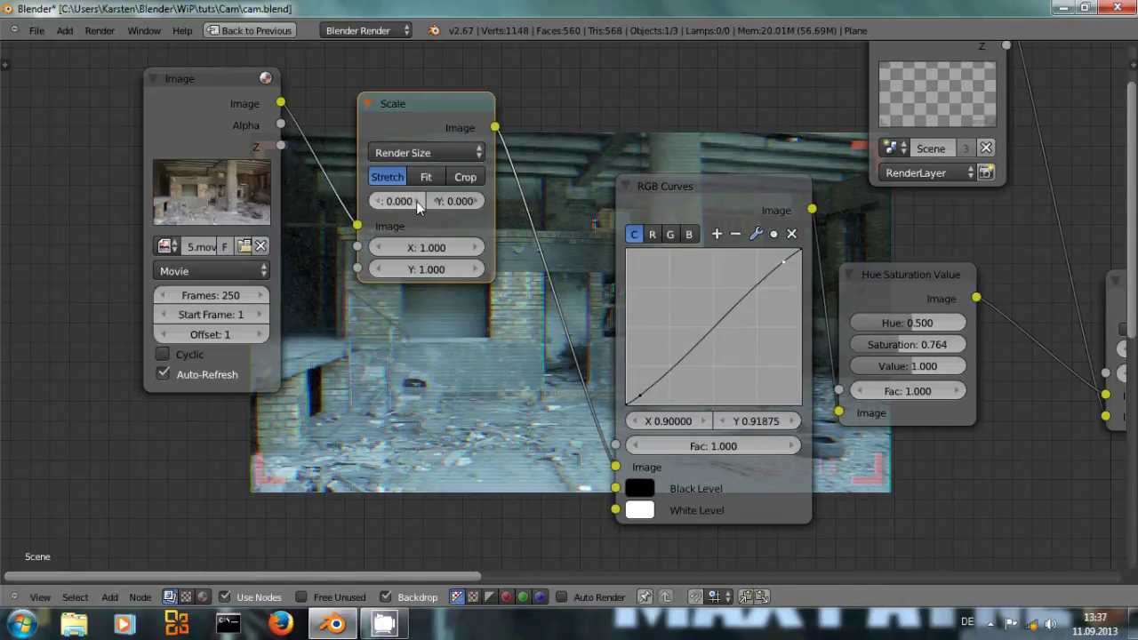
pyautogui.moveTo(193, 133); pyautogui.dragTo(166, 166)
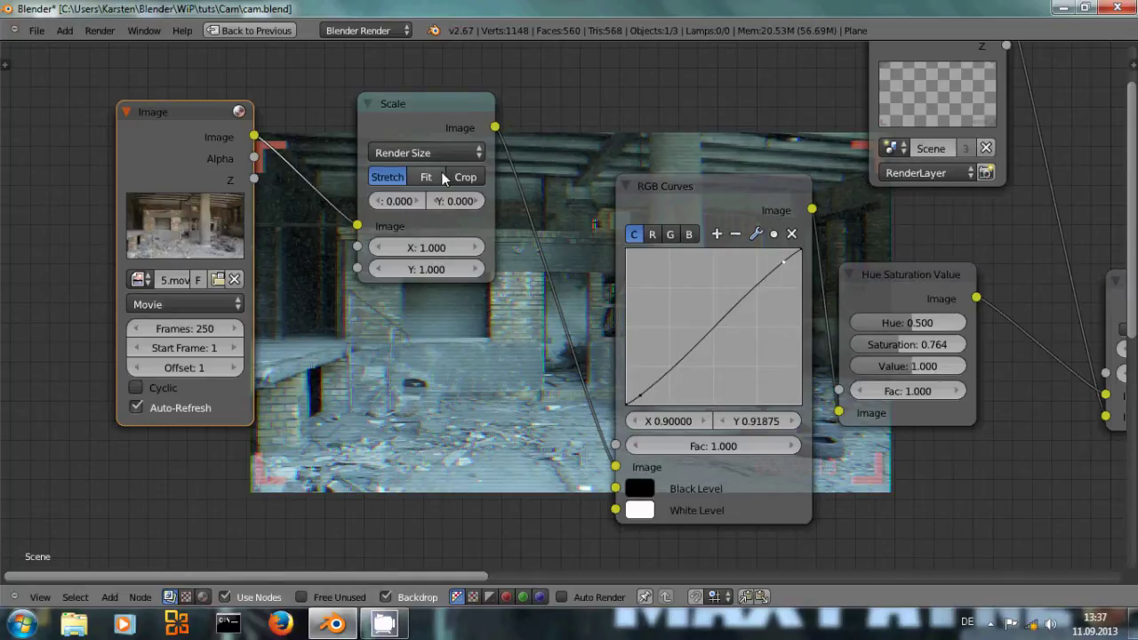
pyautogui.moveTo(885, 413); pyautogui.dragTo(642, 399, button='middle')
# Insert an RGB Curves node after the Scale node and move it up and left
pyautogui.scroll(-2, 622, 445)
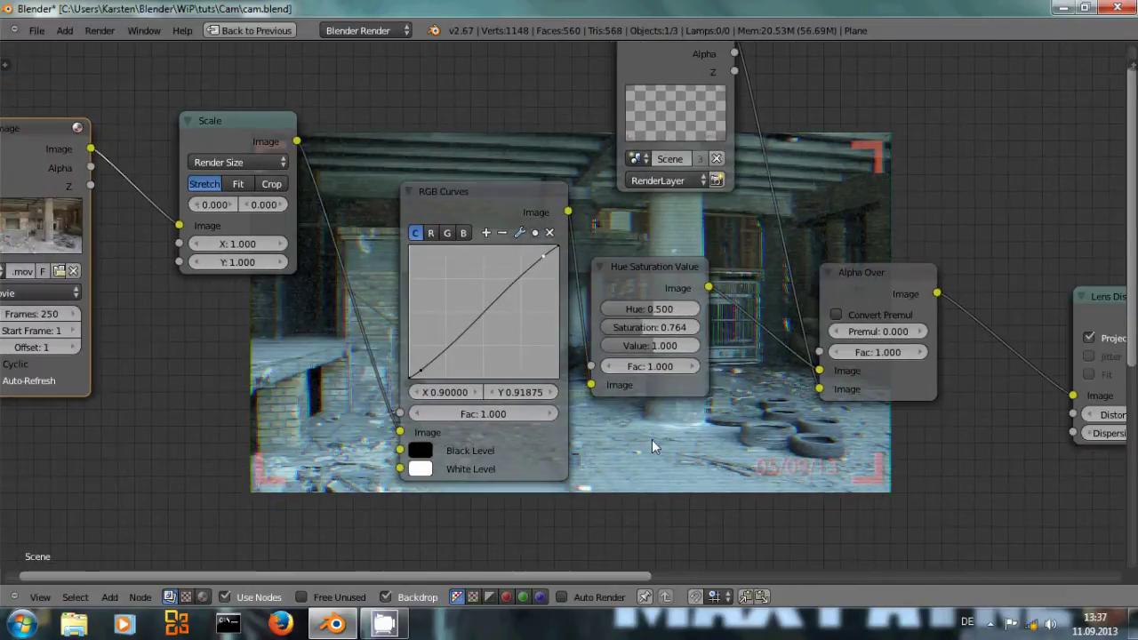
pyautogui.moveTo(652, 439); pyautogui.dragTo(676, 442, button='middle')
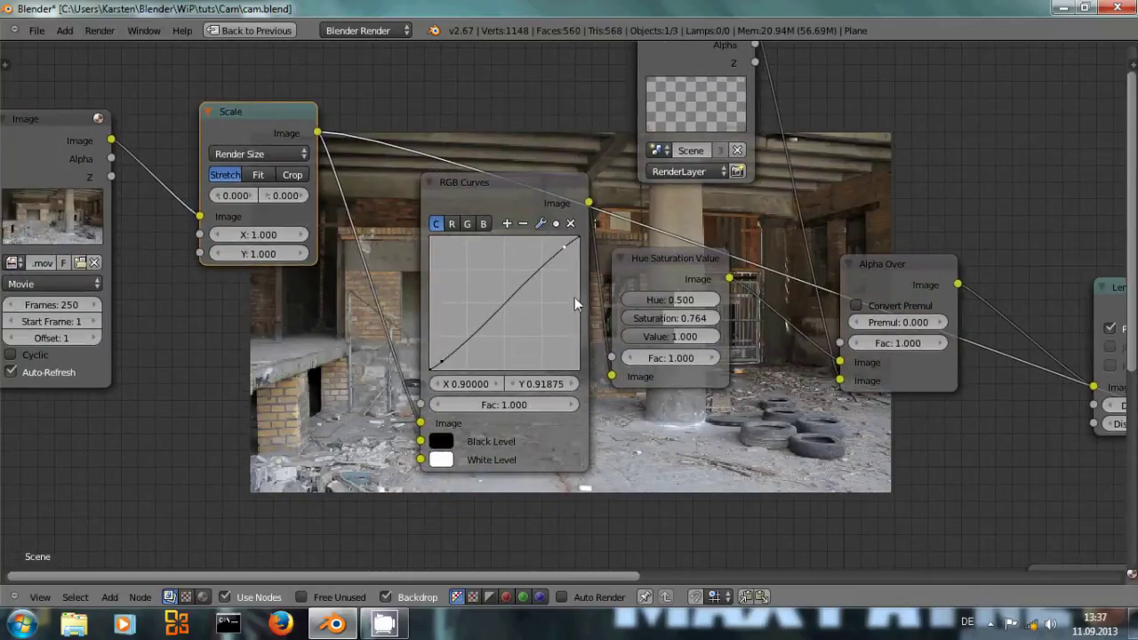
pyautogui.click(485, 192)
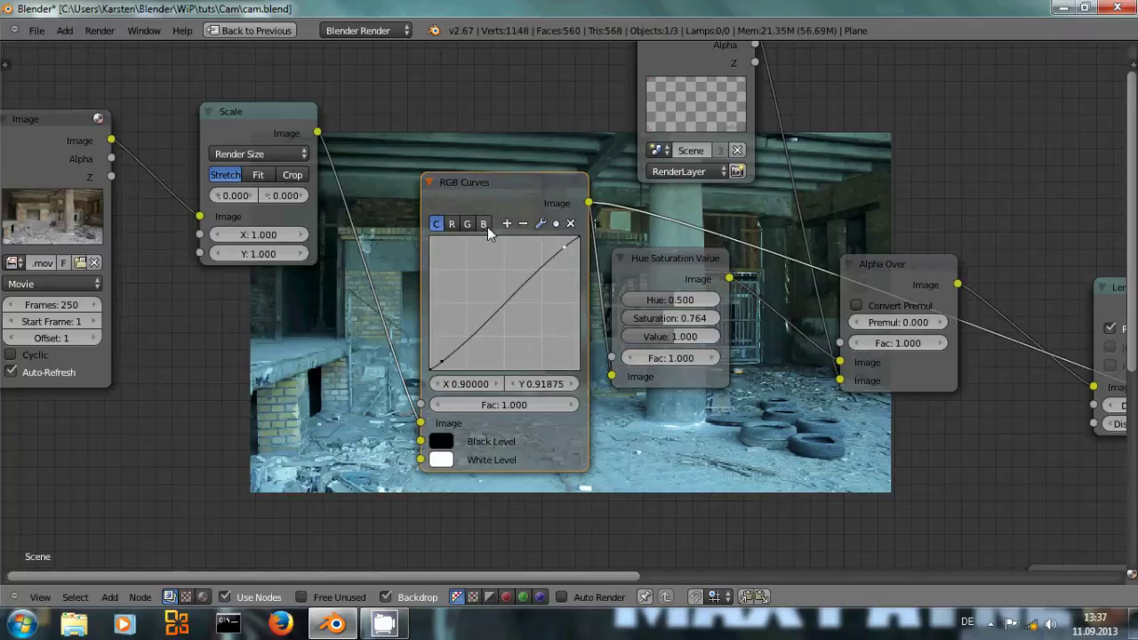
pyautogui.moveTo(498, 182); pyautogui.dragTo(466, 160)
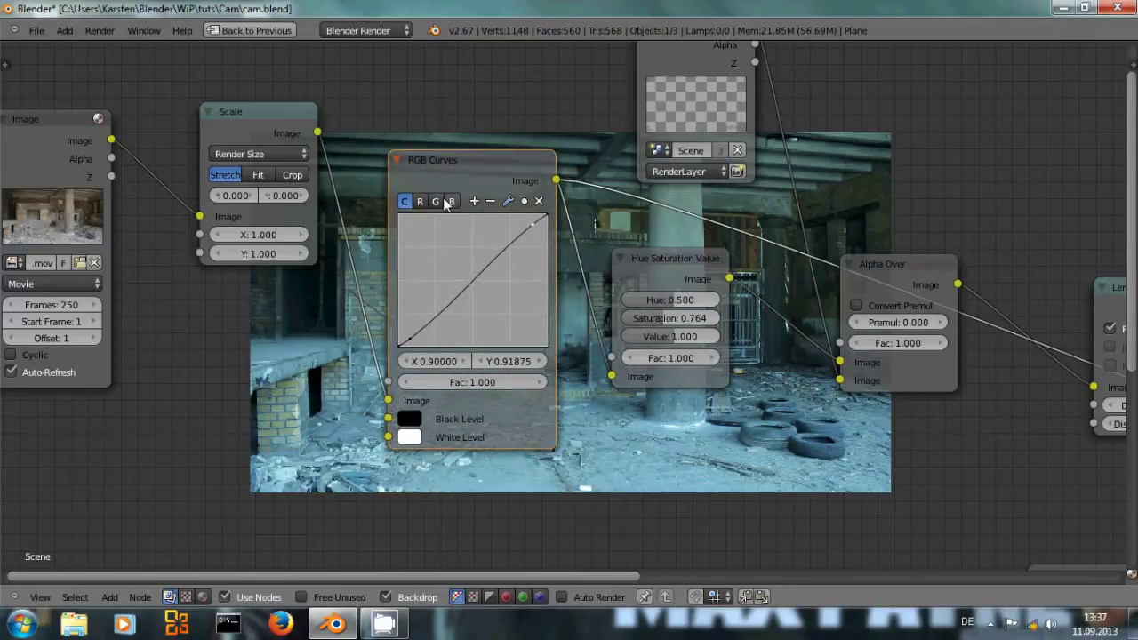
# Check the blue, green and red curves and pull the red curve down slightly
pyautogui.click(452, 201)
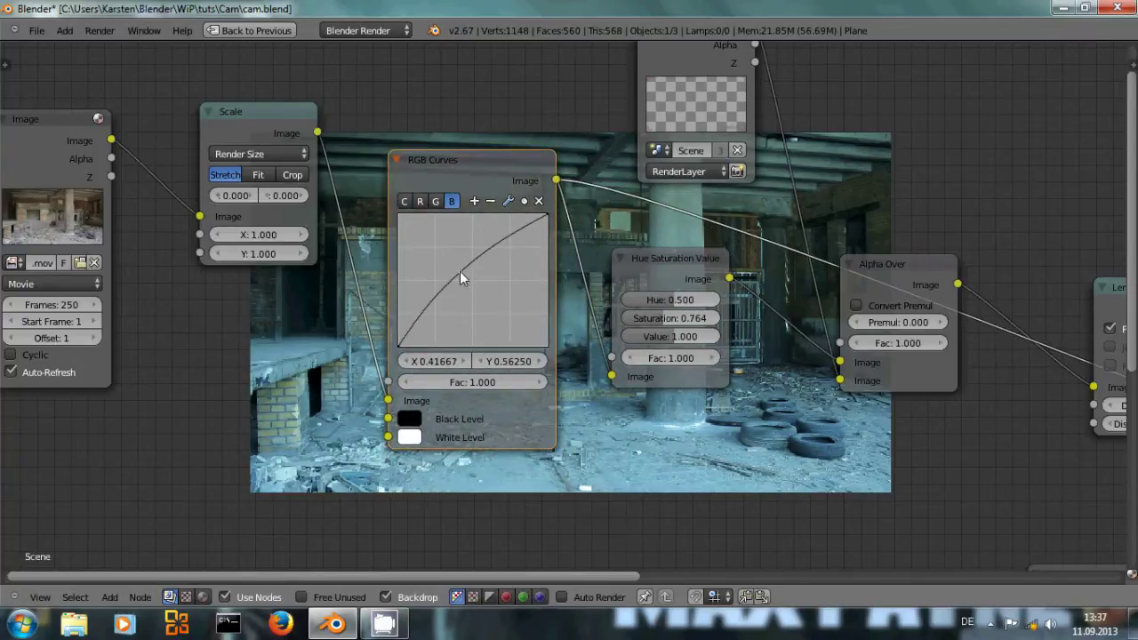
pyautogui.click(435, 201)
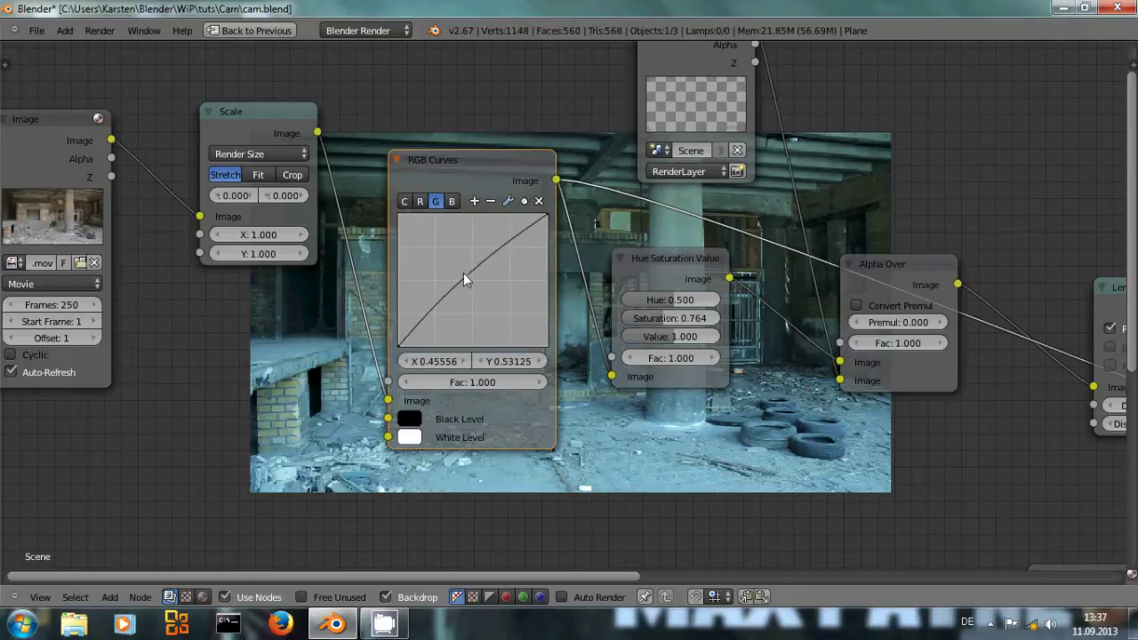
pyautogui.click(420, 201)
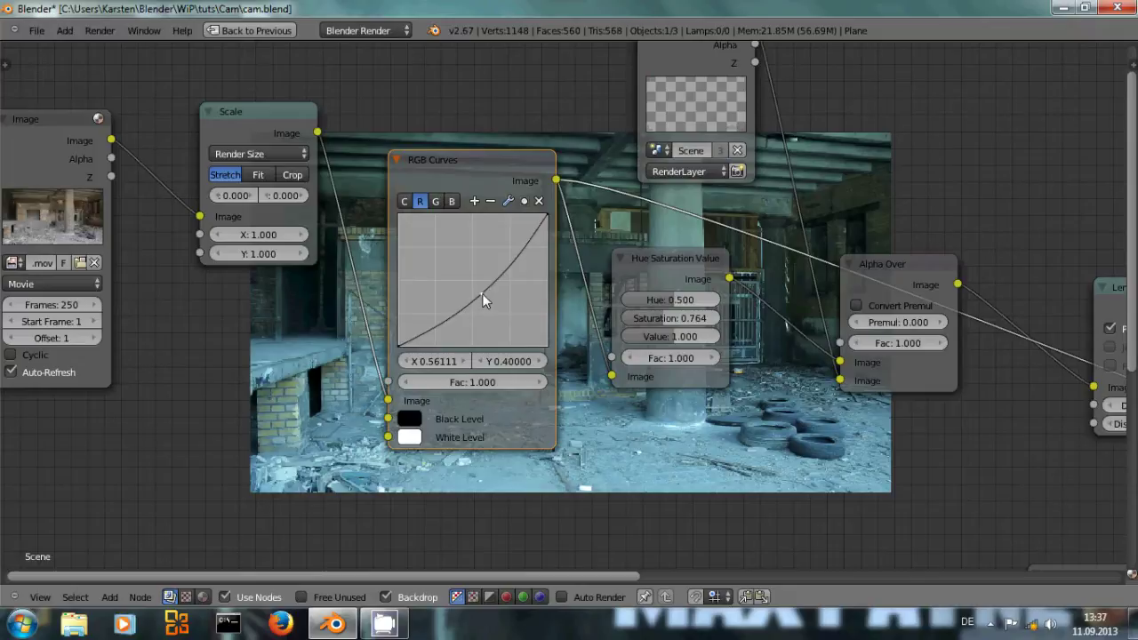
pyautogui.moveTo(482, 295)
pyautogui.mouseDown()
pyautogui.moveTo(450, 269)
pyautogui.moveTo(493, 306)
pyautogui.moveTo(483, 298)
pyautogui.mouseUp()
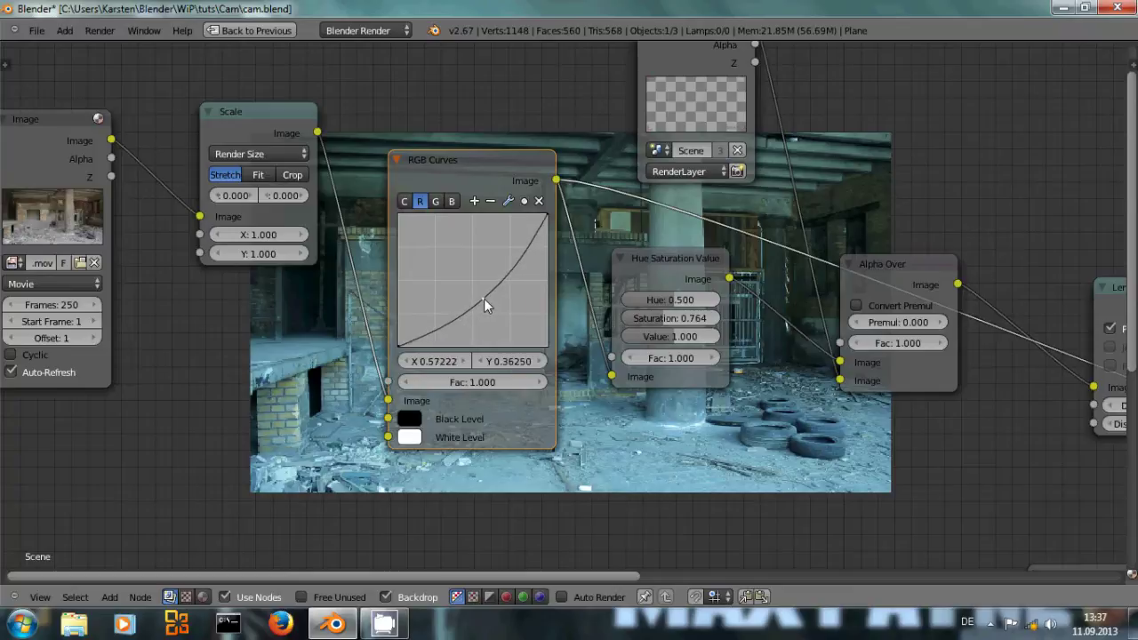
# Shape the combined curve into an S, upper point at X 0.87778, Y 0.92500
pyautogui.click(406, 205)
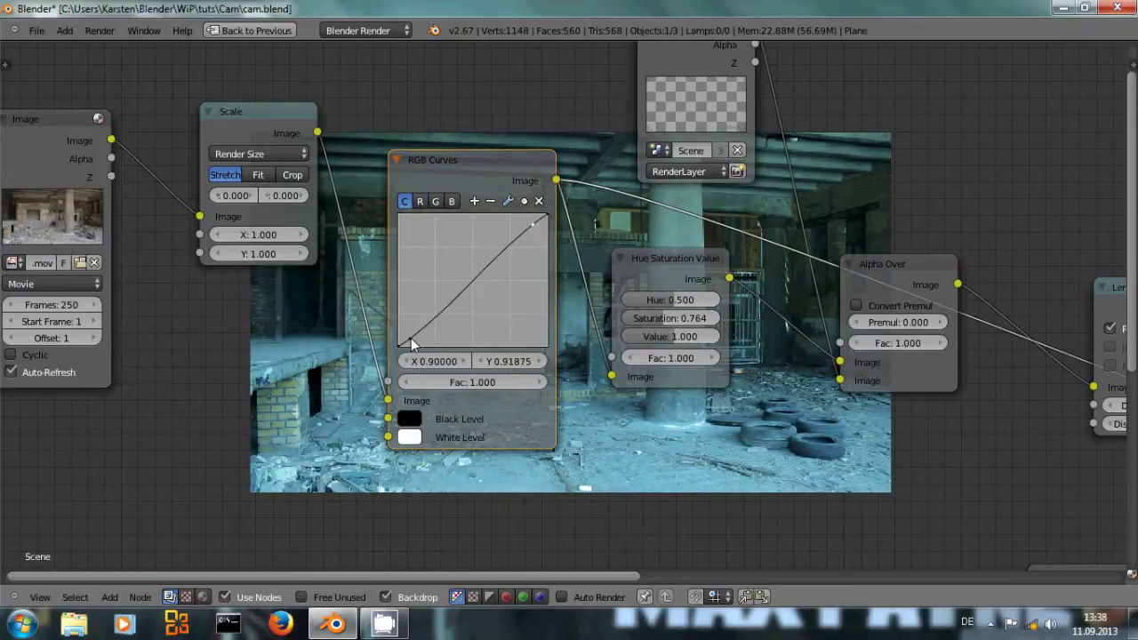
pyautogui.moveTo(411, 338); pyautogui.dragTo(416, 340)
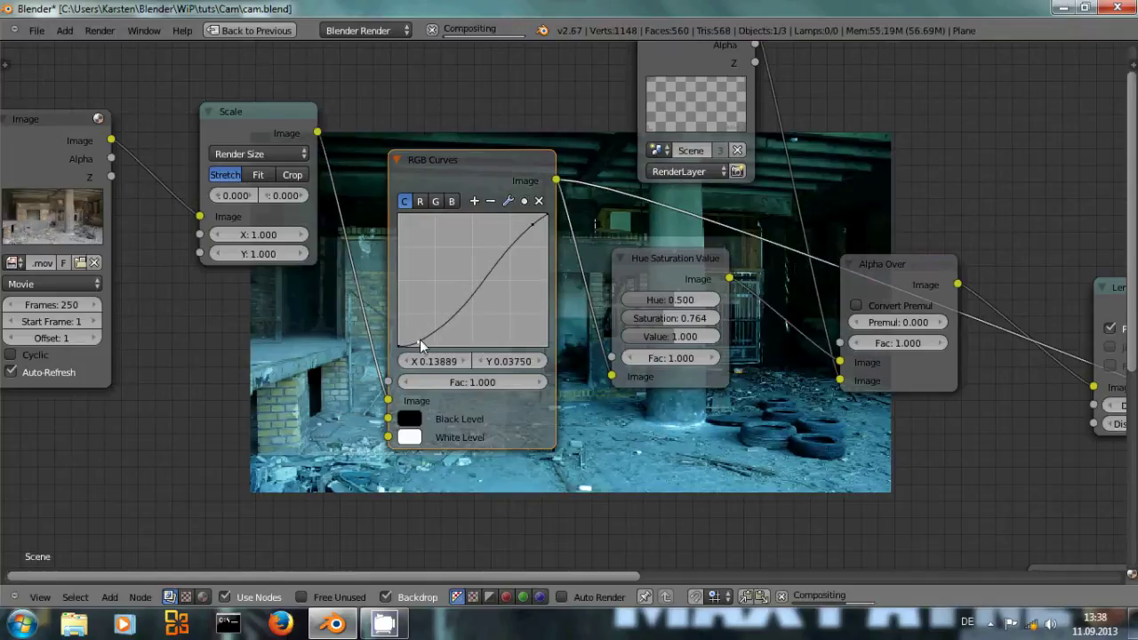
pyautogui.moveTo(533, 223); pyautogui.dragTo(532, 227)
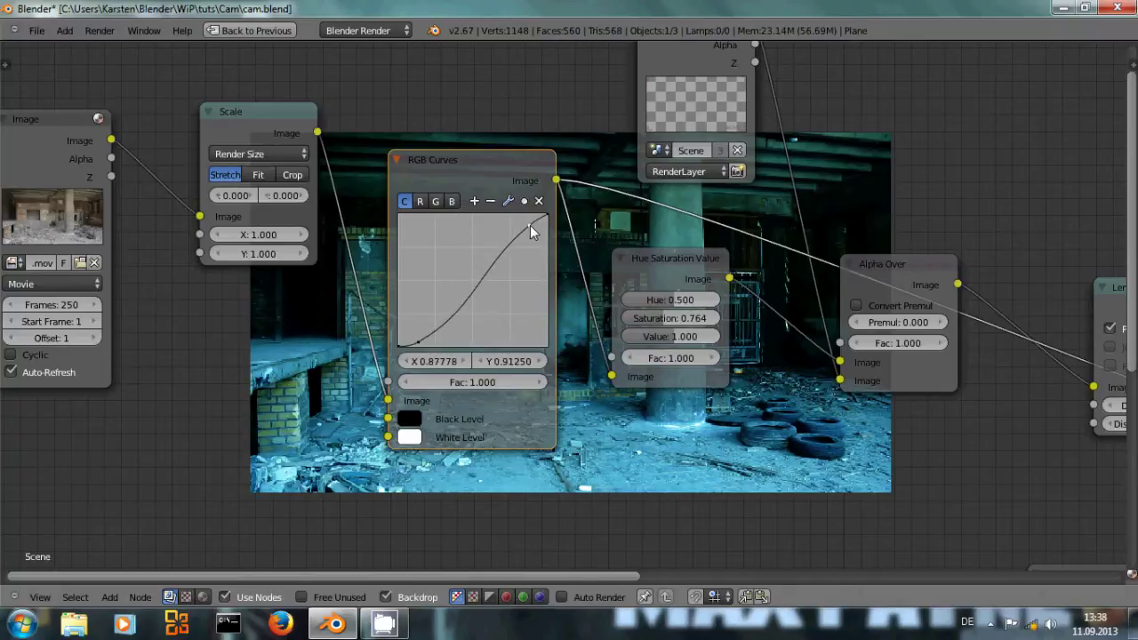
pyautogui.moveTo(417, 343); pyautogui.dragTo(412, 338)
pyautogui.moveTo(534, 222); pyautogui.dragTo(530, 228)
pyautogui.moveTo(481, 175); pyautogui.dragTo(438, 123)
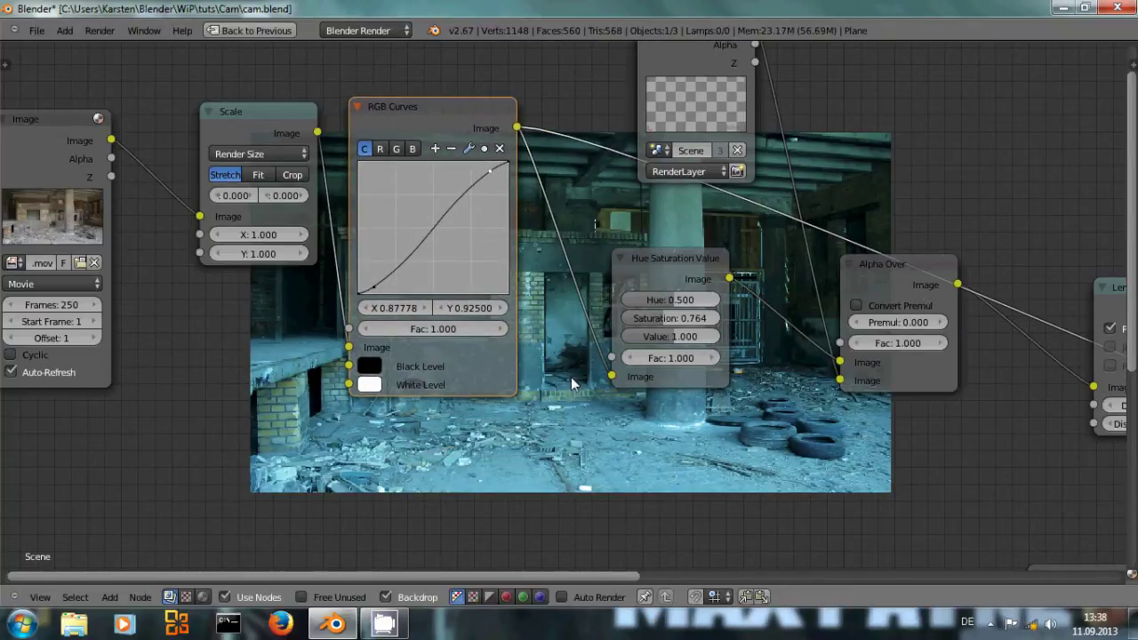
pyautogui.moveTo(571, 377); pyautogui.dragTo(410, 402, button='middle')
pyautogui.scroll(-2, 608, 376)
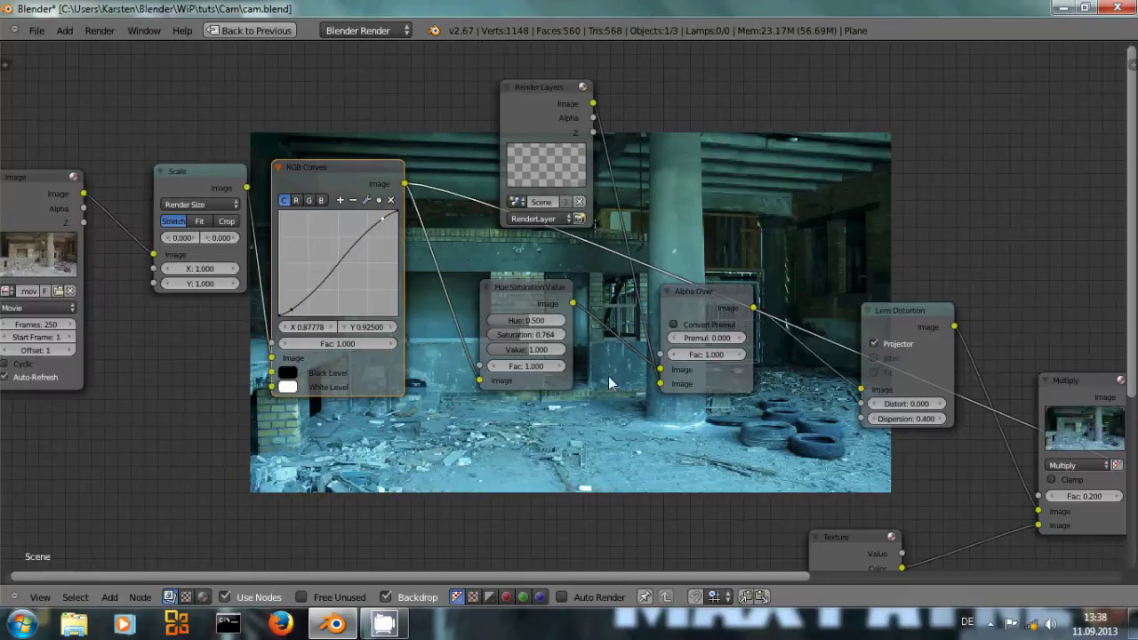
# Drop the Hue Saturation Value node (Hue 0.500, Saturation 0.764, Value 1.000) onto the RGB Curves output link
pyautogui.moveTo(611, 378); pyautogui.dragTo(532, 373, button='middle')
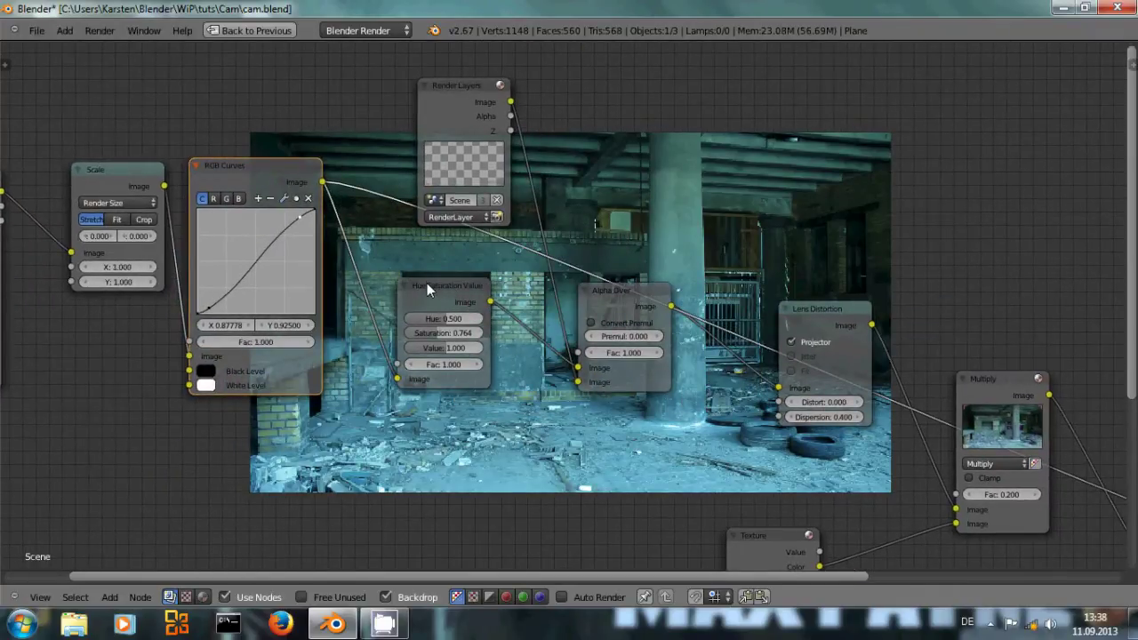
pyautogui.moveTo(427, 284); pyautogui.dragTo(428, 284)
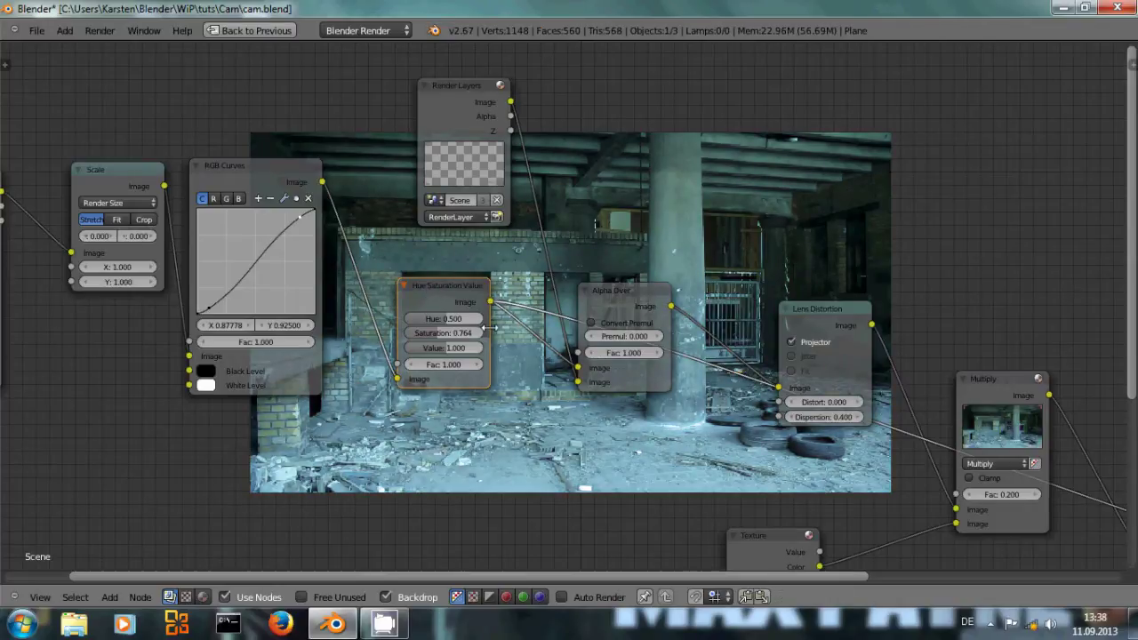
pyautogui.moveTo(528, 395); pyautogui.dragTo(477, 379, button='middle')
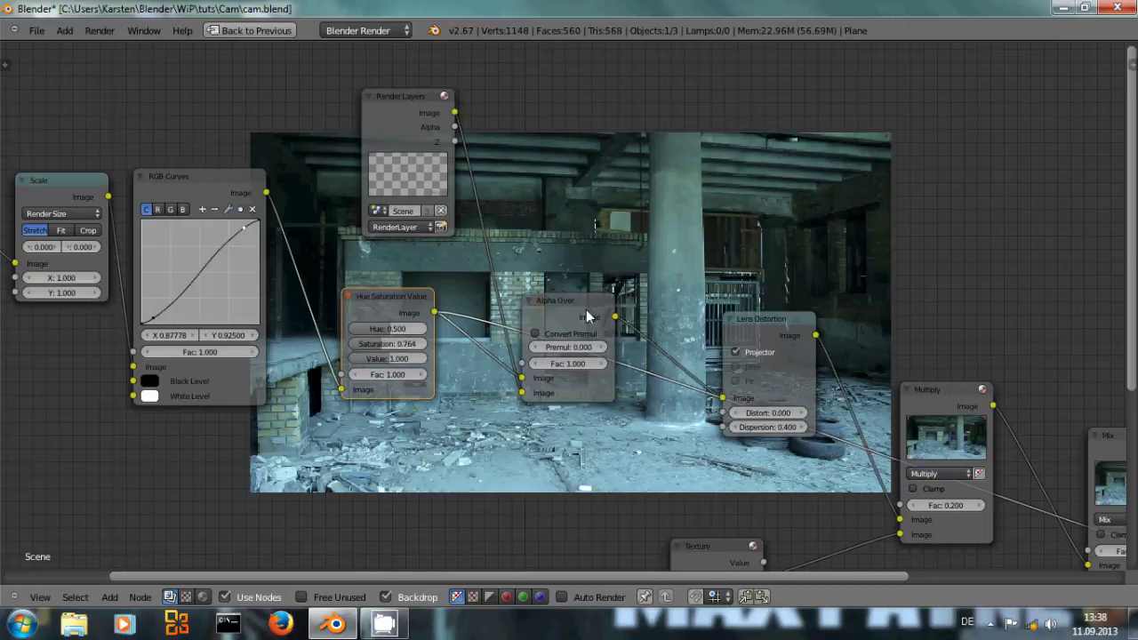
# Move the Alpha Over node upward while surveying the node tree
pyautogui.moveTo(585, 315); pyautogui.dragTo(619, 253)
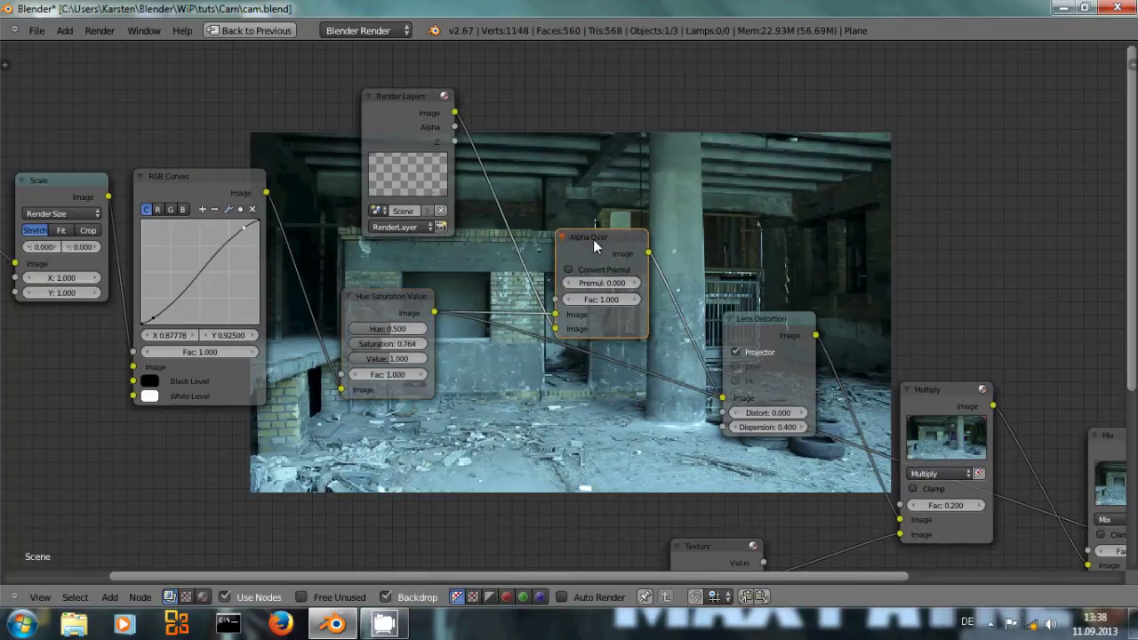
pyautogui.moveTo(593, 238); pyautogui.dragTo(577, 324, button='middle')
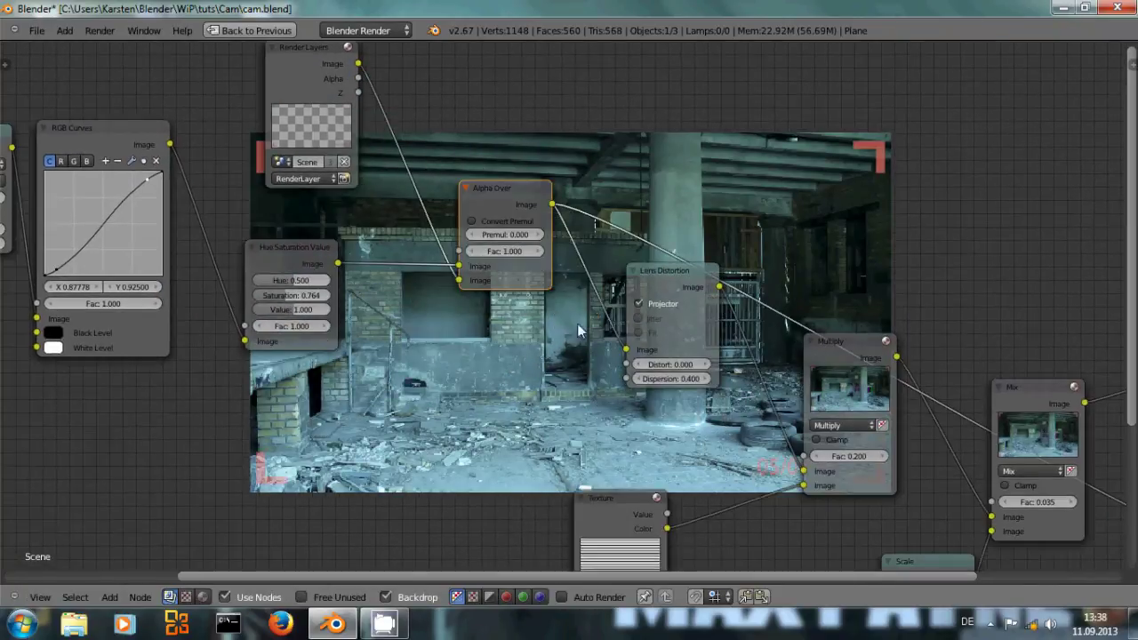
pyautogui.moveTo(859, 216); pyautogui.dragTo(716, 193, button='middle')
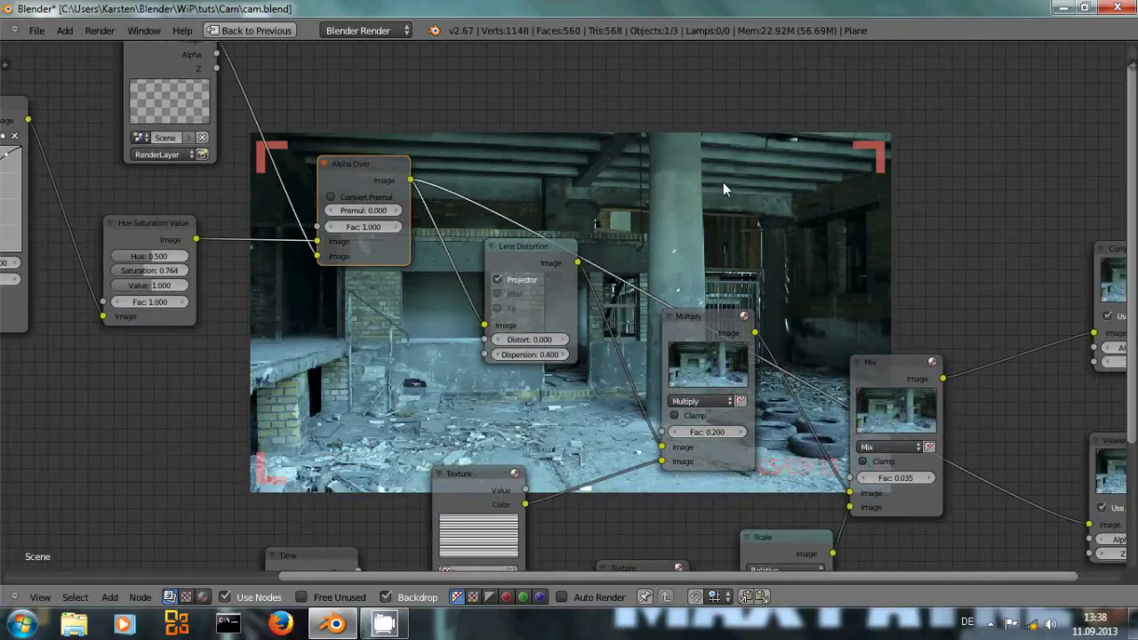
pyautogui.moveTo(792, 247); pyautogui.dragTo(459, 42, button='middle')
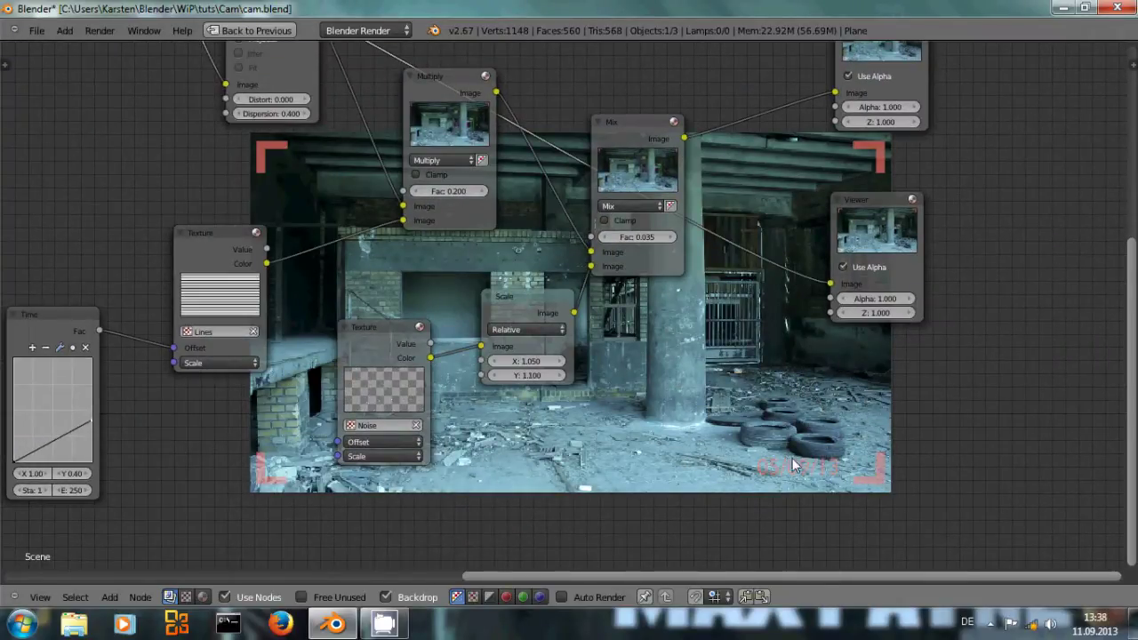
pyautogui.moveTo(625, 407); pyautogui.dragTo(729, 526, button='middle')
pyautogui.moveTo(632, 435); pyautogui.dragTo(643, 455, button='middle')
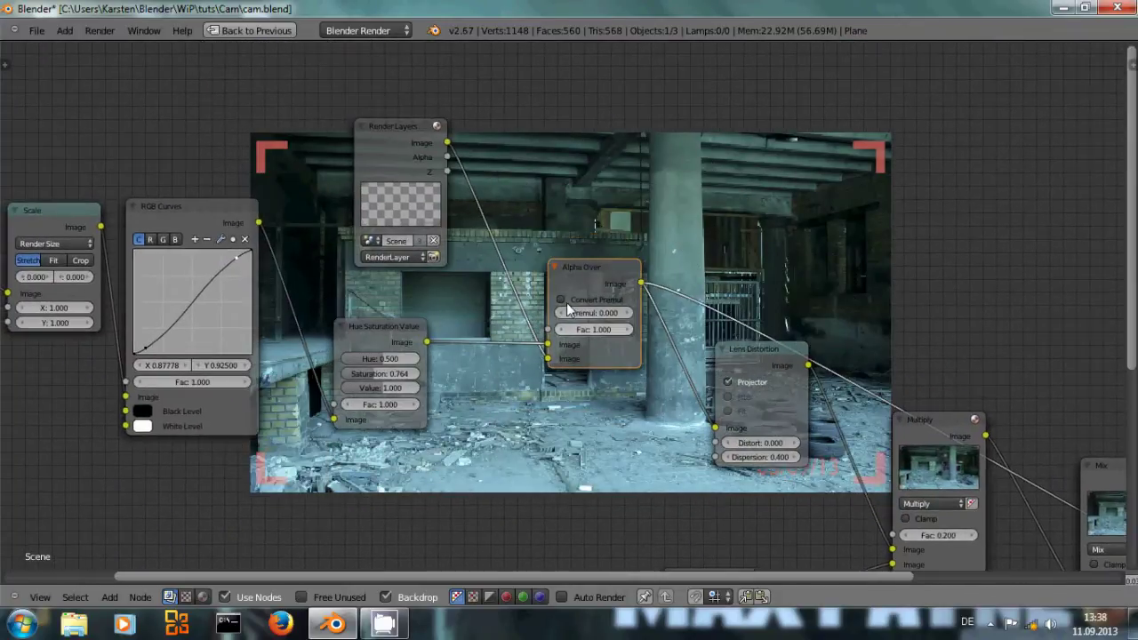
pyautogui.moveTo(594, 277); pyautogui.dragTo(582, 200)
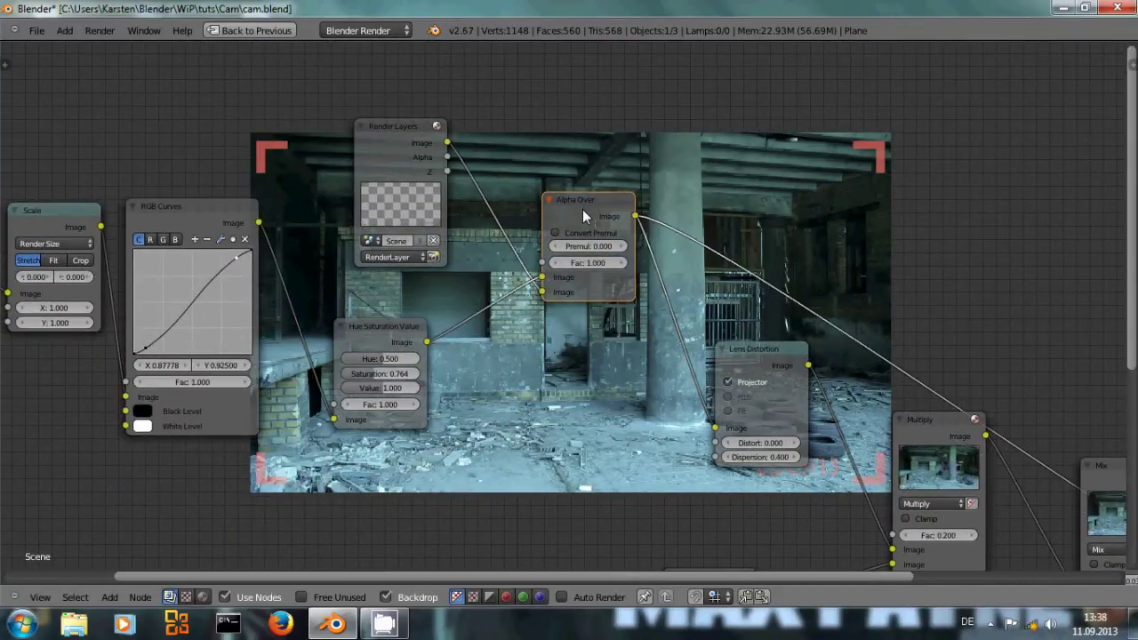
# Preview the Render Layers output (corner borders and date stamp) in the backdrop
pyautogui.click(399, 143)
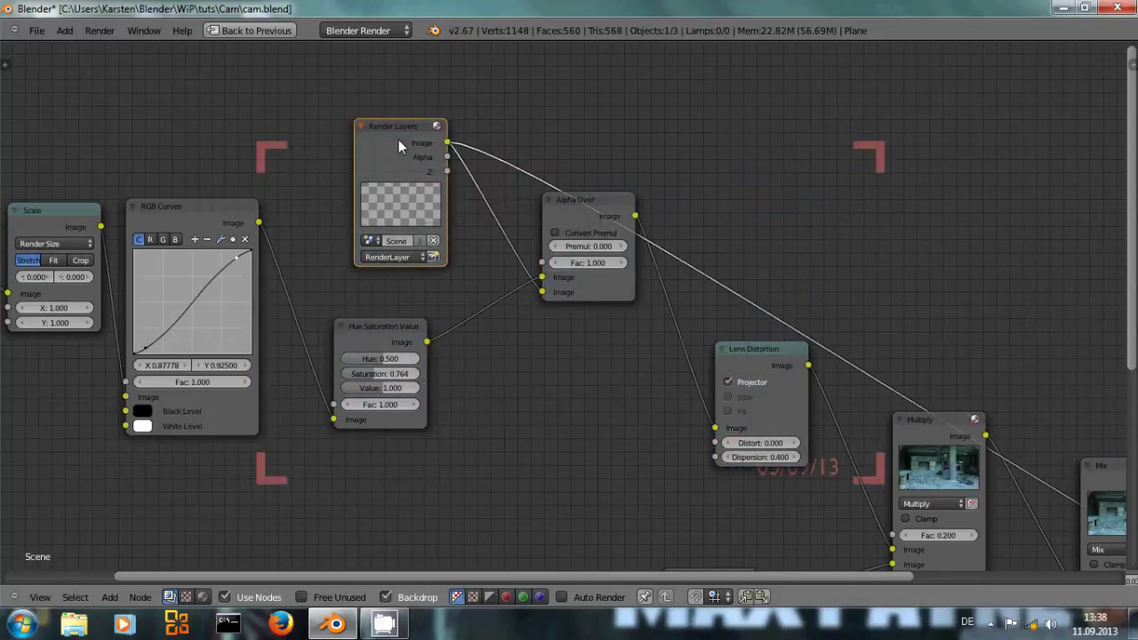
pyautogui.moveTo(596, 381); pyautogui.dragTo(569, 322, button='middle')
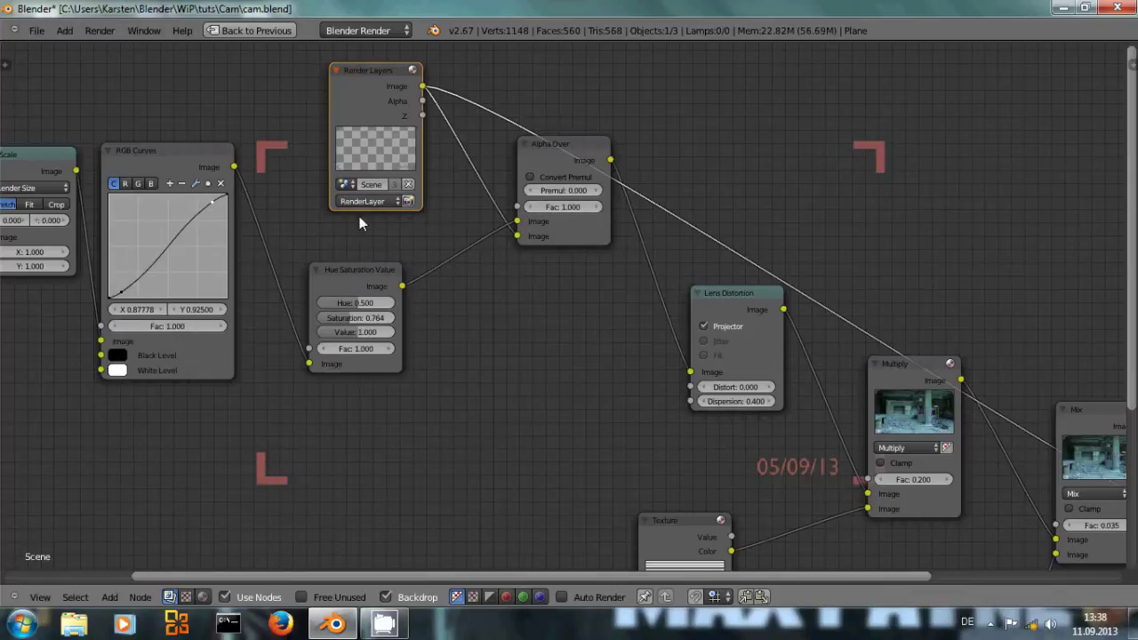
pyautogui.keyDown('ctrl'); pyautogui.hscroll(3, 515, 338); pyautogui.keyUp('ctrl')
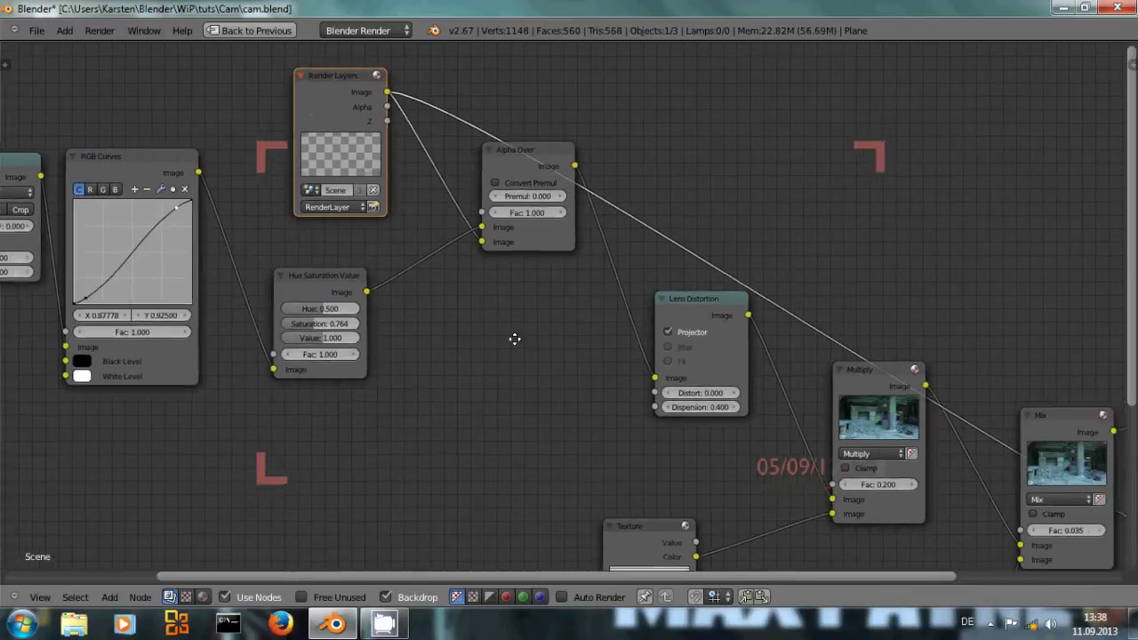
pyautogui.keyDown('shift'); pyautogui.scroll(2, 455, 326); pyautogui.keyUp('shift')
pyautogui.moveTo(501, 344); pyautogui.dragTo(460, 338, button='middle')
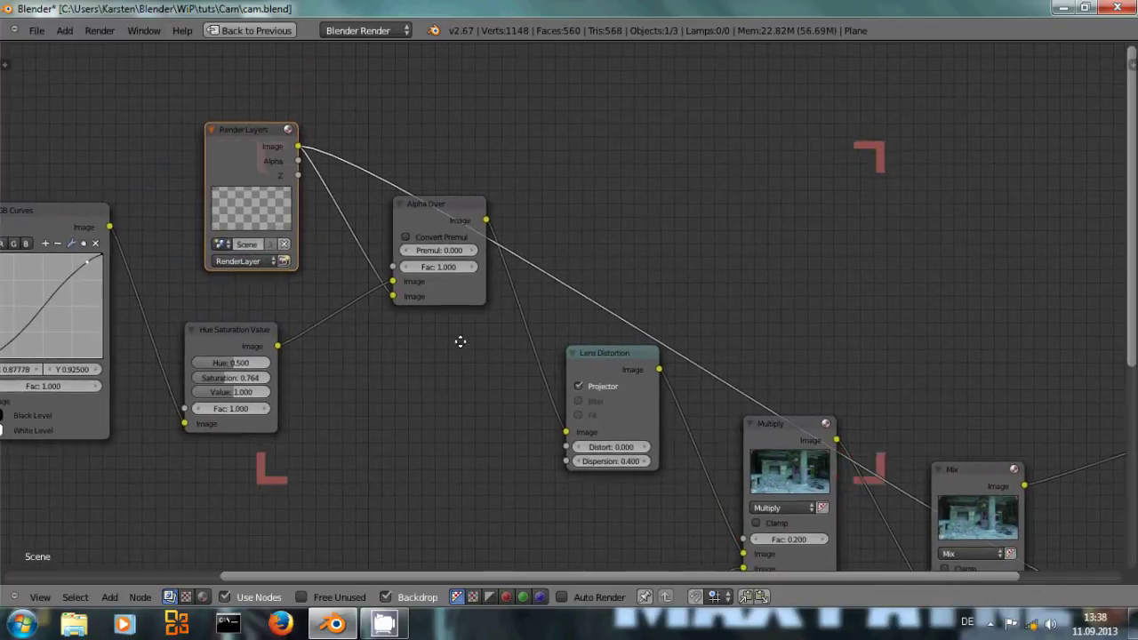
# Select Alpha Over and Hue Saturation Value, browsing the Add menu without adding any node
pyautogui.click(440, 211)
pyautogui.hotkey('shift', 'a')
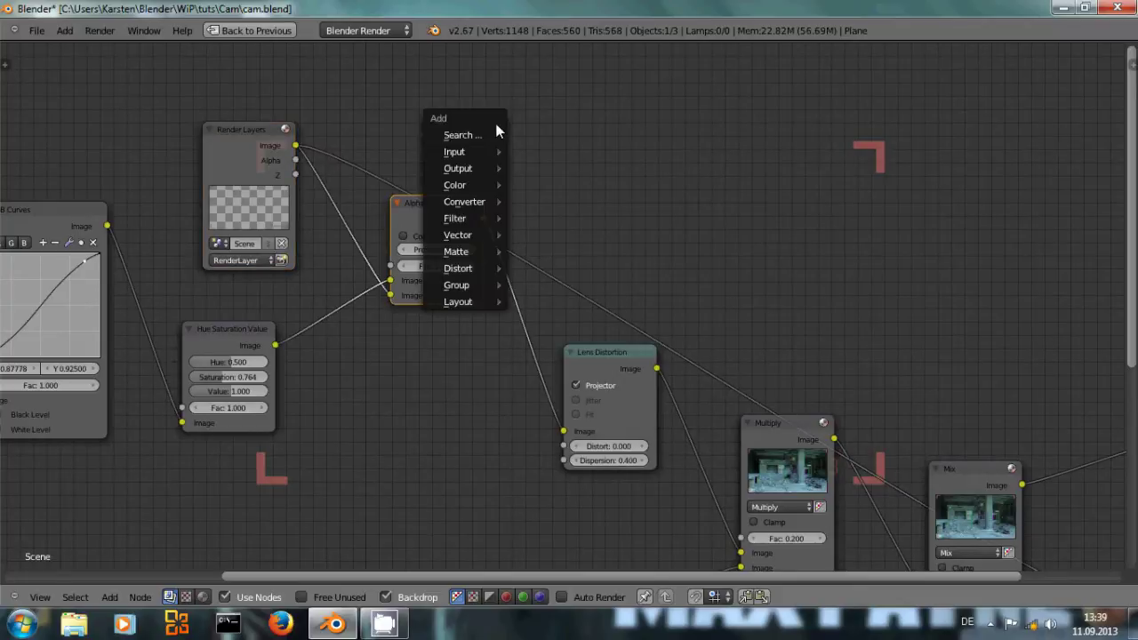
pyautogui.moveTo(483, 184)
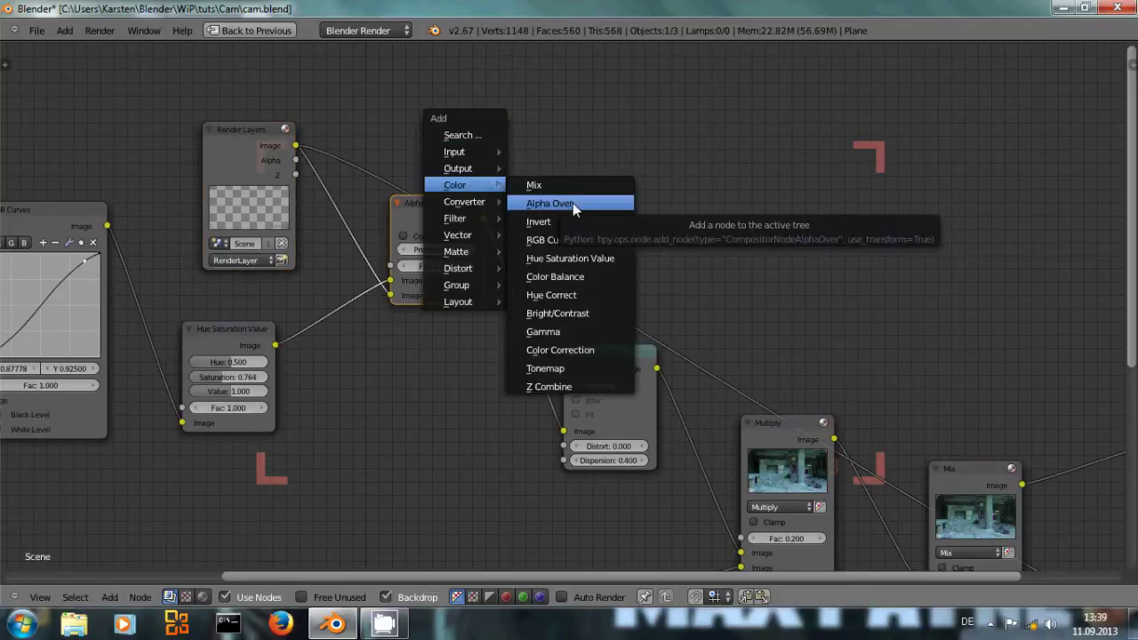
pyautogui.press('Escape')
pyautogui.moveTo(121, 275); pyautogui.dragTo(306, 230, button='middle')
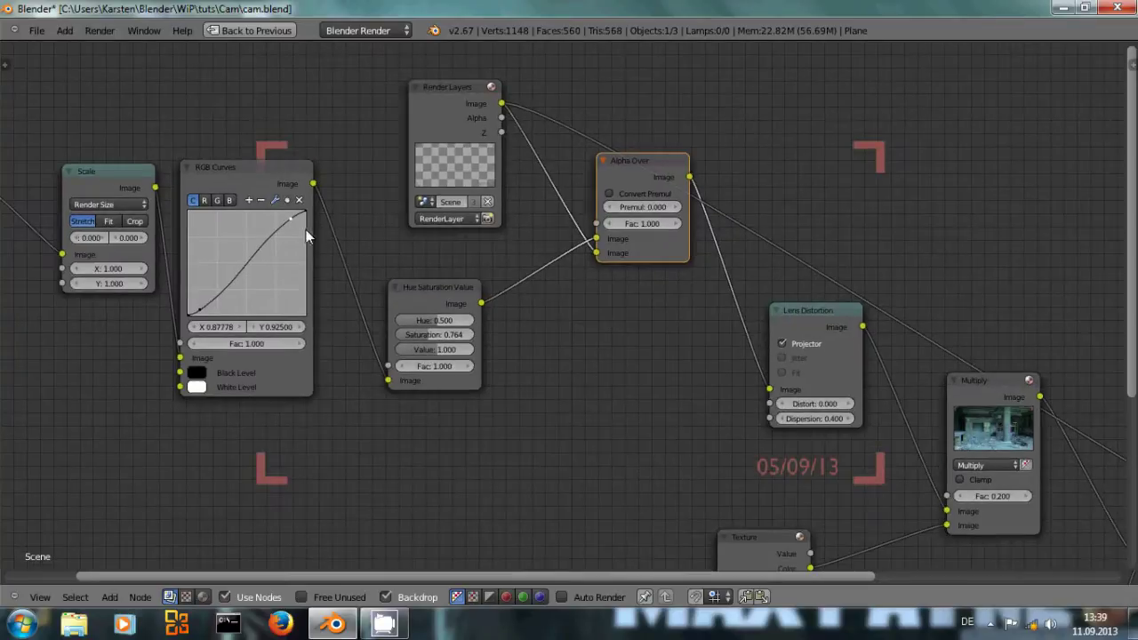
pyautogui.click(433, 287)
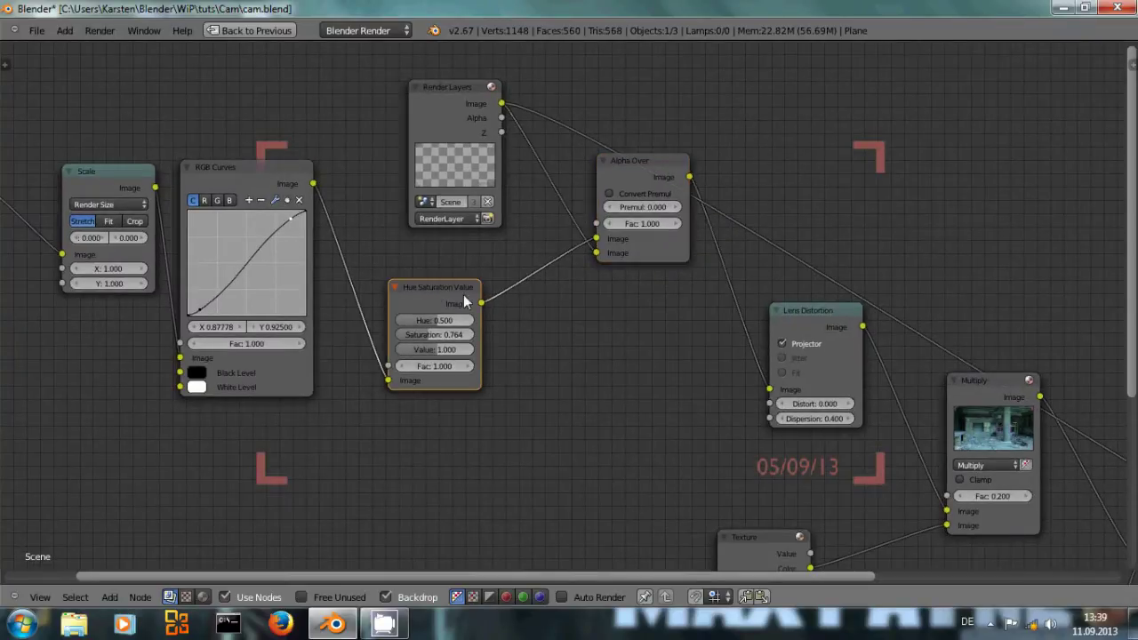
pyautogui.hotkey('shift', 'a')
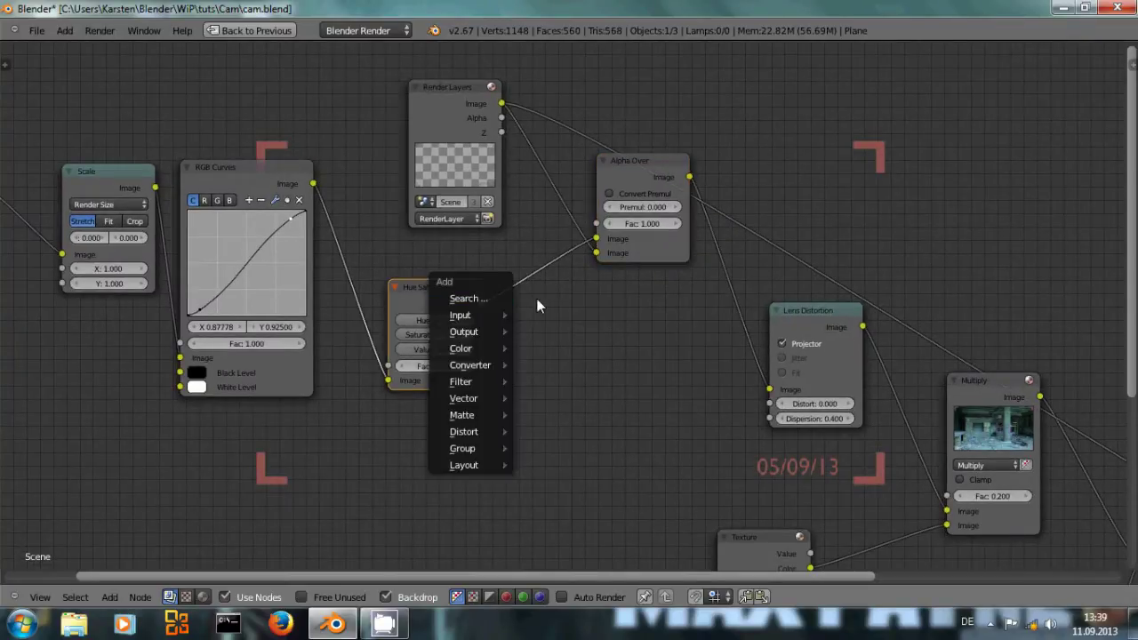
pyautogui.moveTo(467, 347)
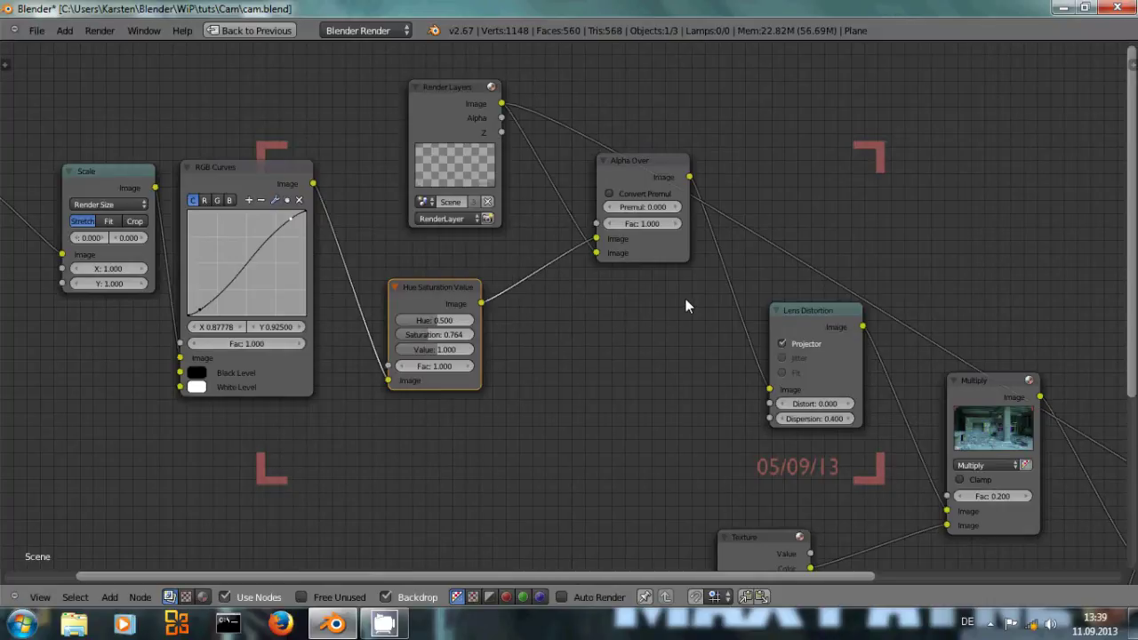
pyautogui.moveTo(686, 318); pyautogui.dragTo(436, 292, button='middle')
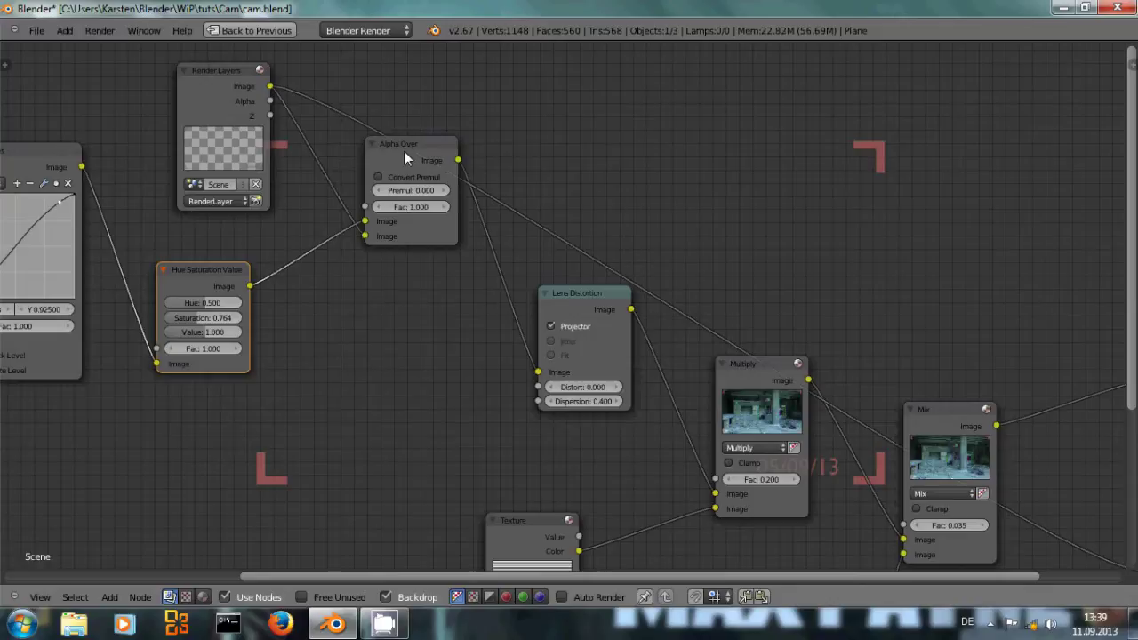
# Preview the Lens Distortion output in the backdrop and toggle Projector off and back on
pyautogui.moveTo(403, 153); pyautogui.dragTo(398, 196)
pyautogui.moveTo(531, 236); pyautogui.dragTo(386, 150, button='middle')
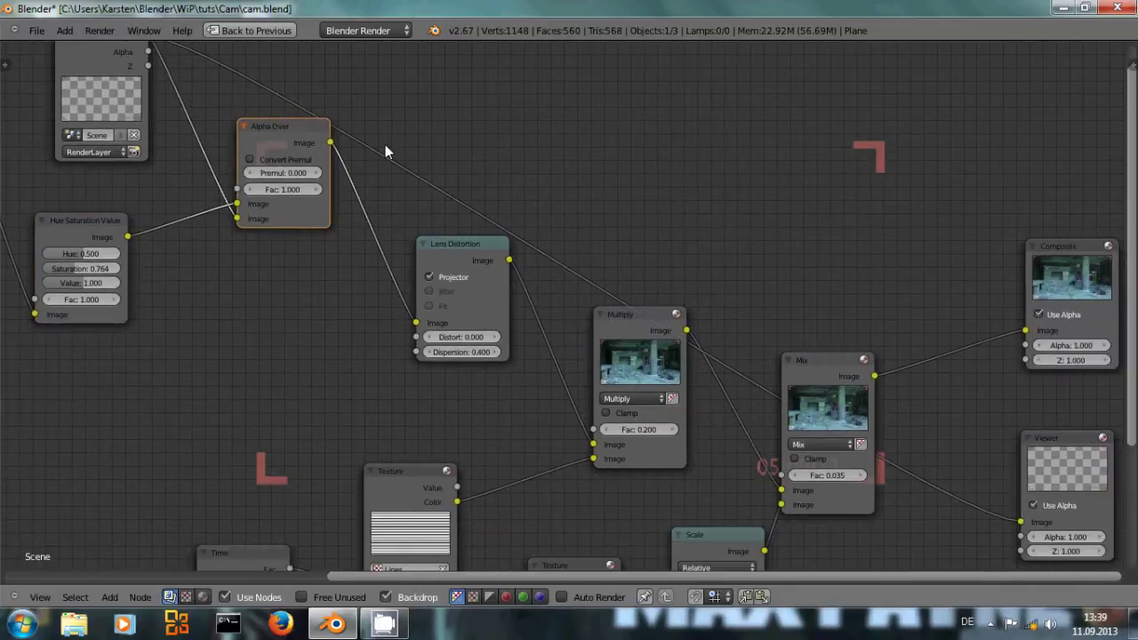
pyautogui.keyDown('ctrl'); pyautogui.keyDown('shift'); pyautogui.click(441, 247); pyautogui.keyUp('shift'); pyautogui.keyUp('ctrl')
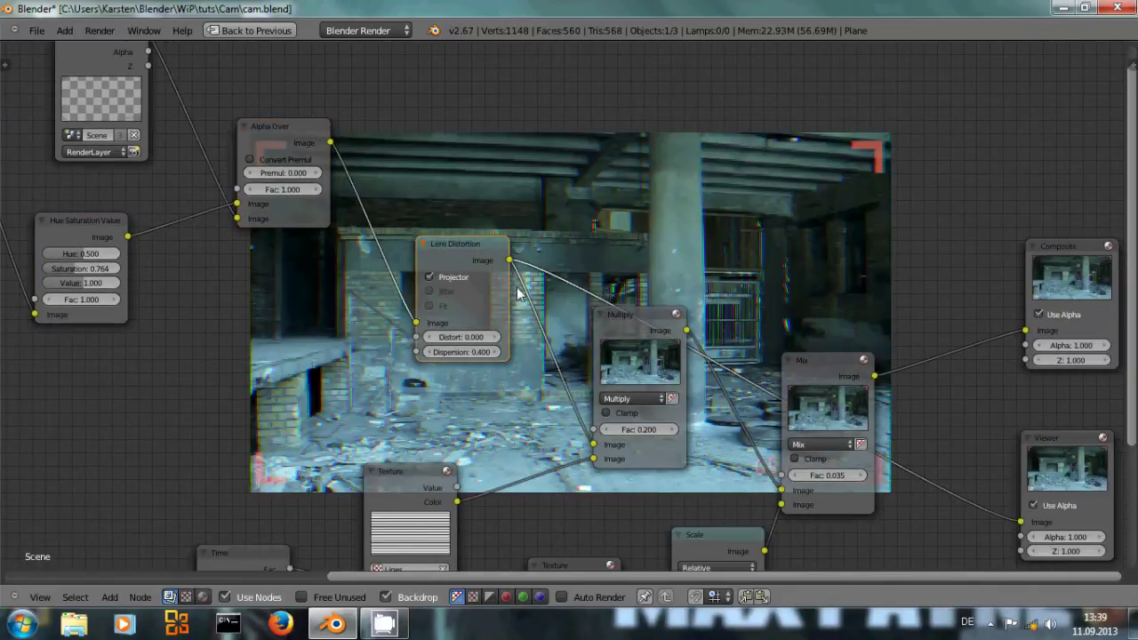
pyautogui.moveTo(520, 323); pyautogui.dragTo(425, 238, button='middle')
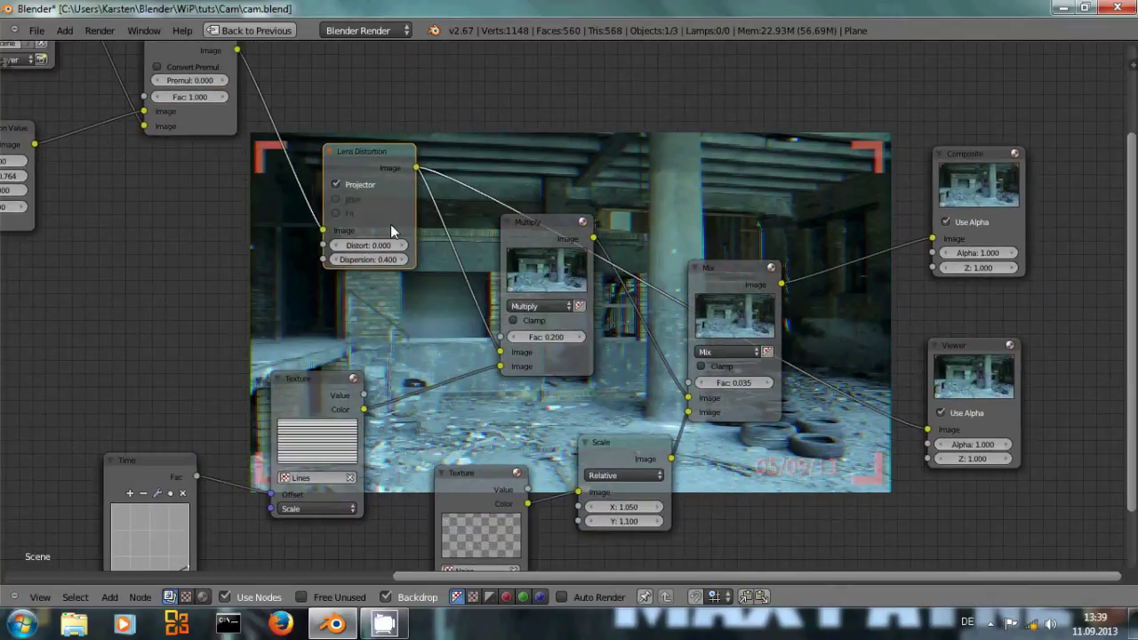
pyautogui.click(336, 184)
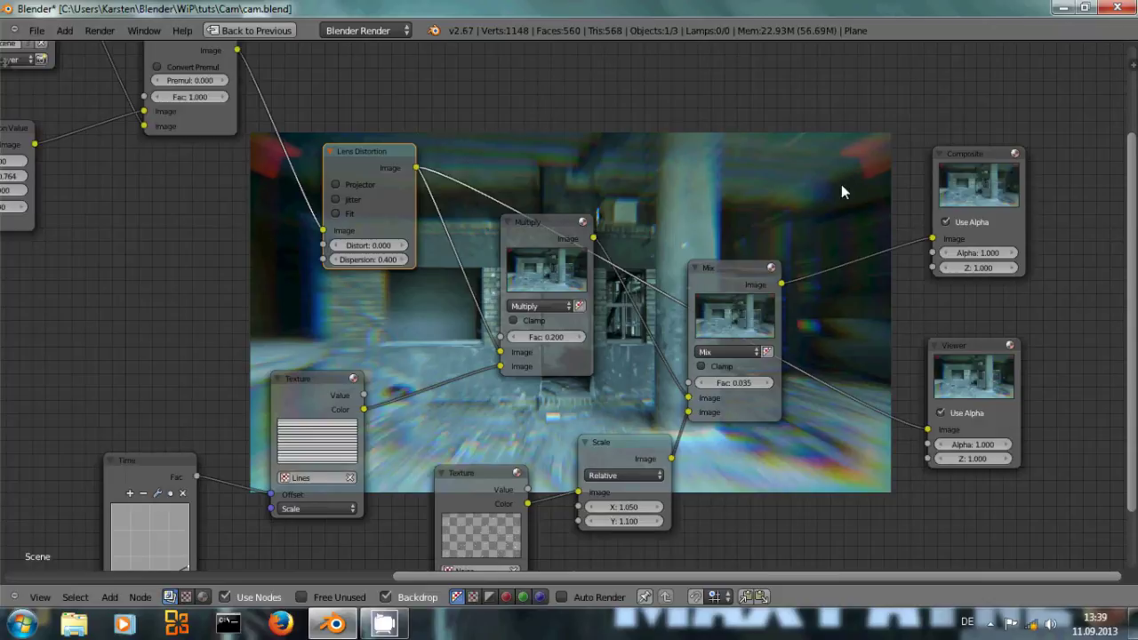
pyautogui.click(335, 184)
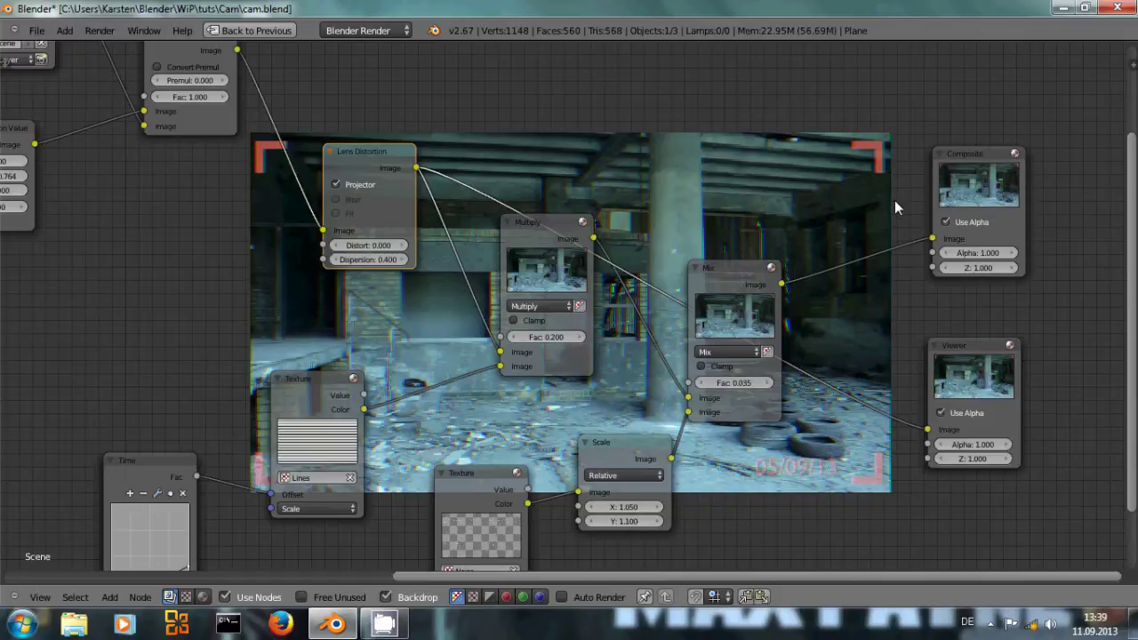
# Try Lens Distortion Dispersion at 1.000 and 0.600, then settle on 0.400
pyautogui.moveTo(876, 185); pyautogui.dragTo(844, 290, button='middle')
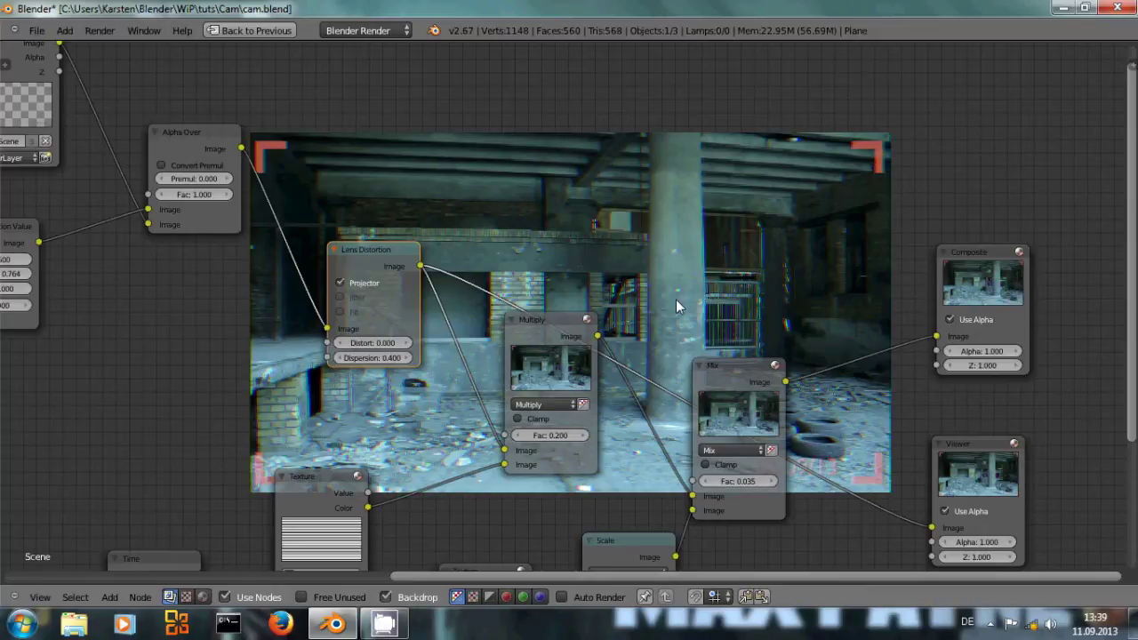
pyautogui.press('Home')
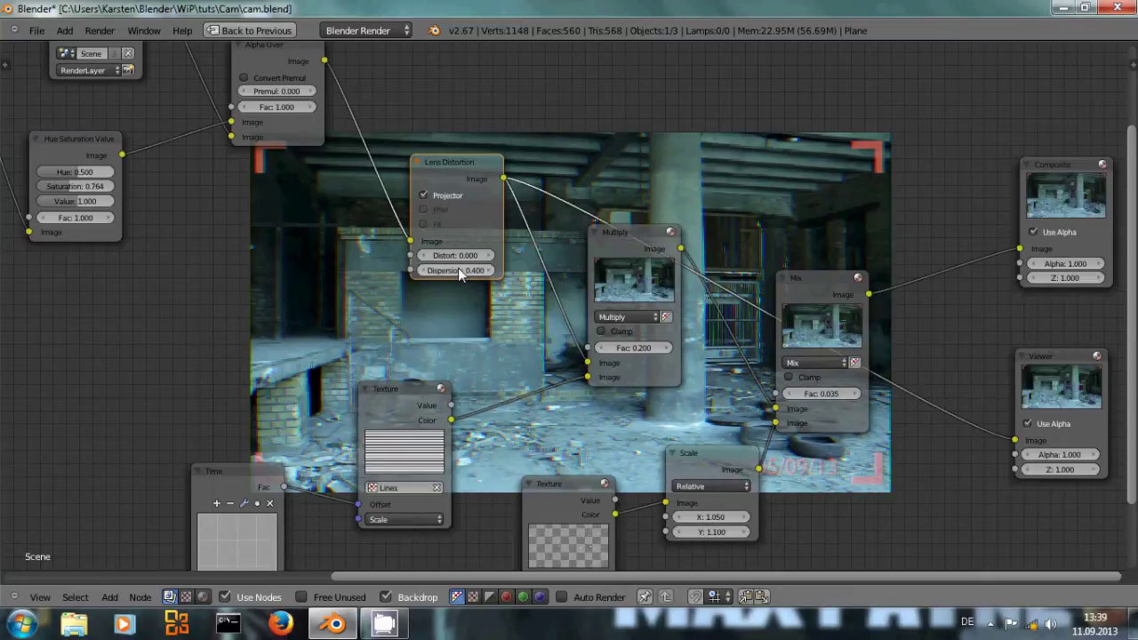
pyautogui.click(424, 196)
pyautogui.click(486, 269)
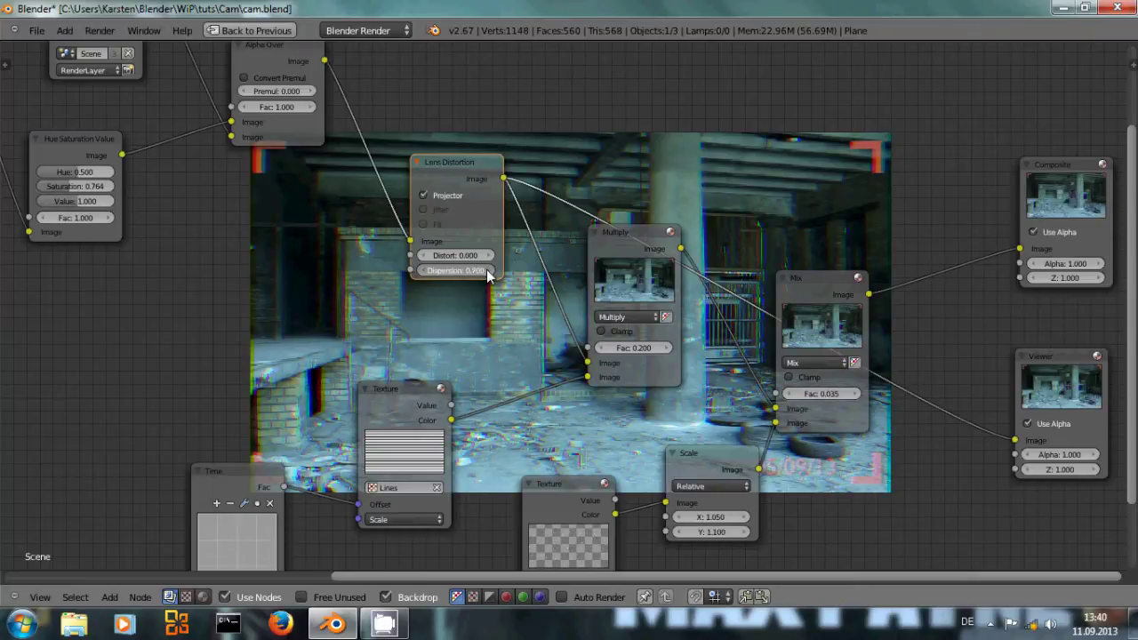
pyautogui.moveTo(487, 269); pyautogui.dragTo(421, 276)
pyautogui.click(421, 273)
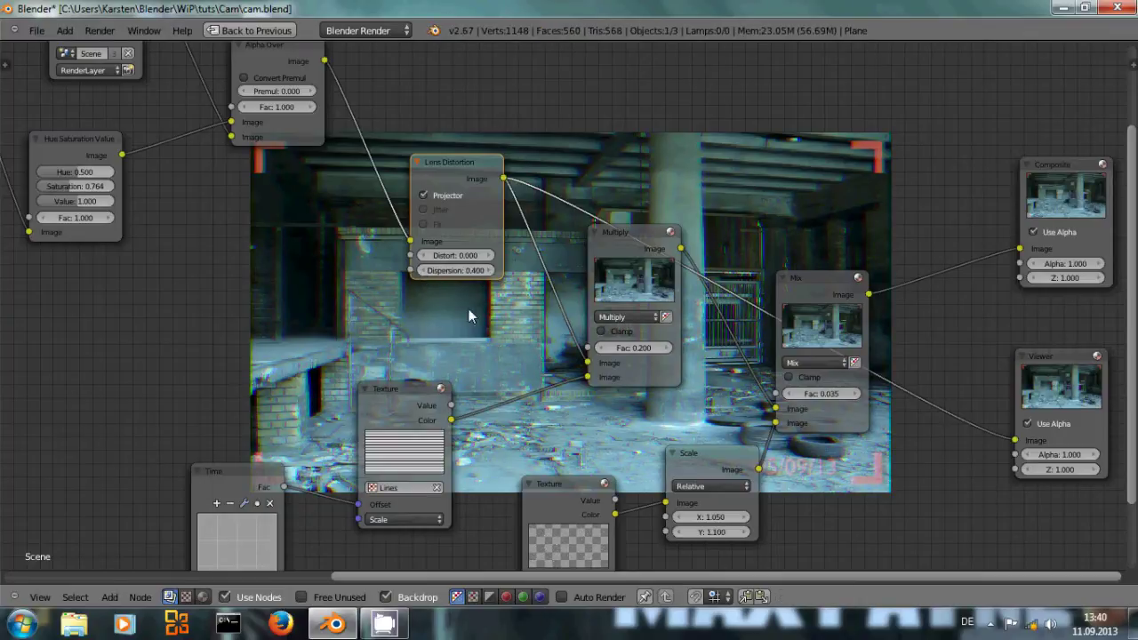
pyautogui.moveTo(478, 319); pyautogui.dragTo(501, 224, button='middle')
# Add a Texture node using the Lines texture and preview its Value and Color outputs
pyautogui.moveTo(472, 283); pyautogui.dragTo(494, 242, button='middle')
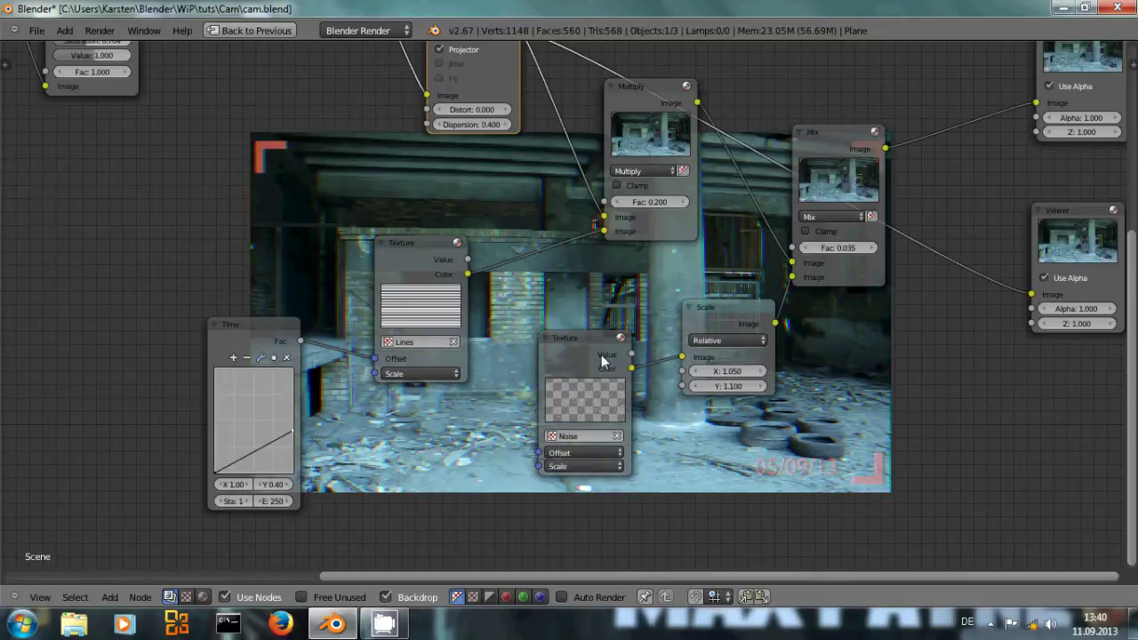
pyautogui.moveTo(393, 430); pyautogui.dragTo(371, 261, button='middle')
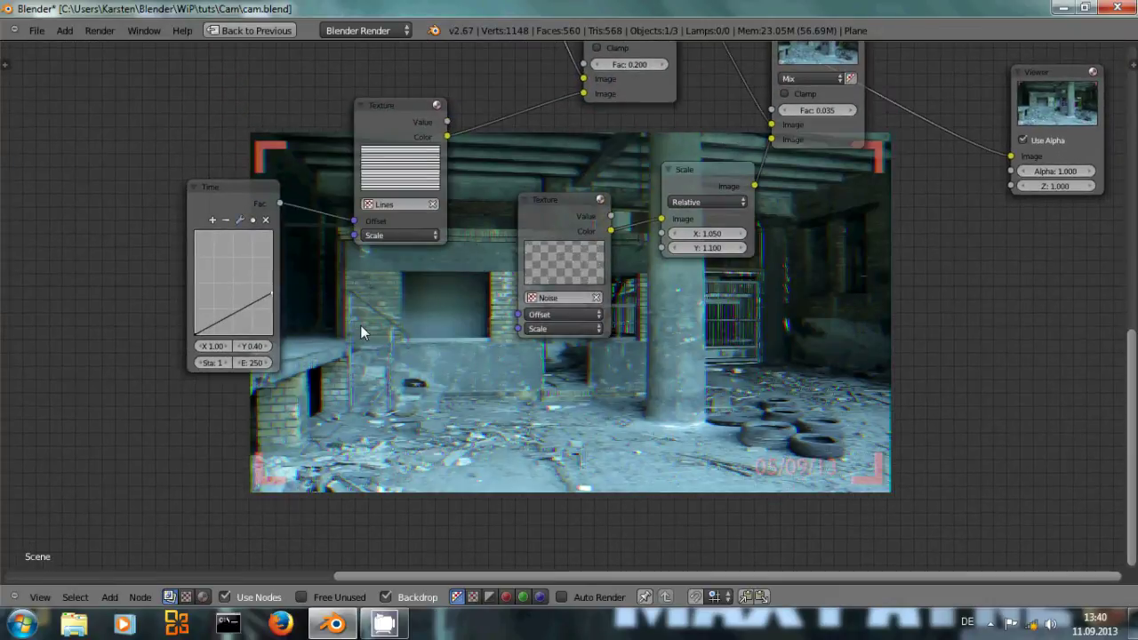
pyautogui.hotkey('shift', 'a')
pyautogui.moveTo(343, 389)
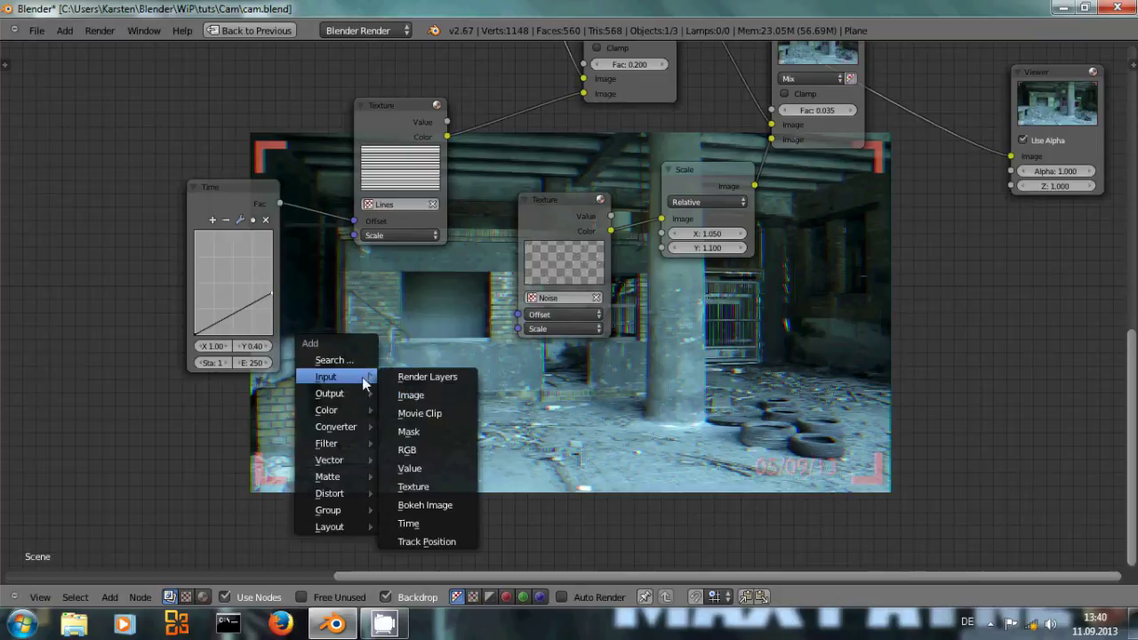
pyautogui.click(439, 486)
pyautogui.click(375, 423)
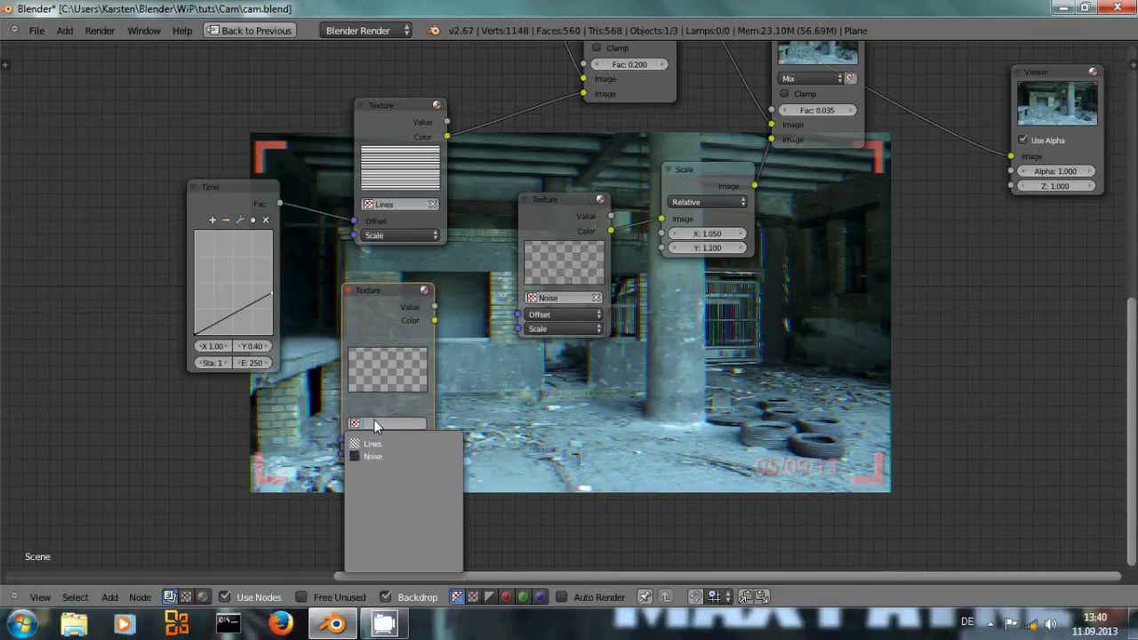
pyautogui.click(373, 443)
pyautogui.keyDown('ctrl'); pyautogui.keyDown('shift'); pyautogui.click(393, 310); pyautogui.keyUp('shift'); pyautogui.keyUp('ctrl')
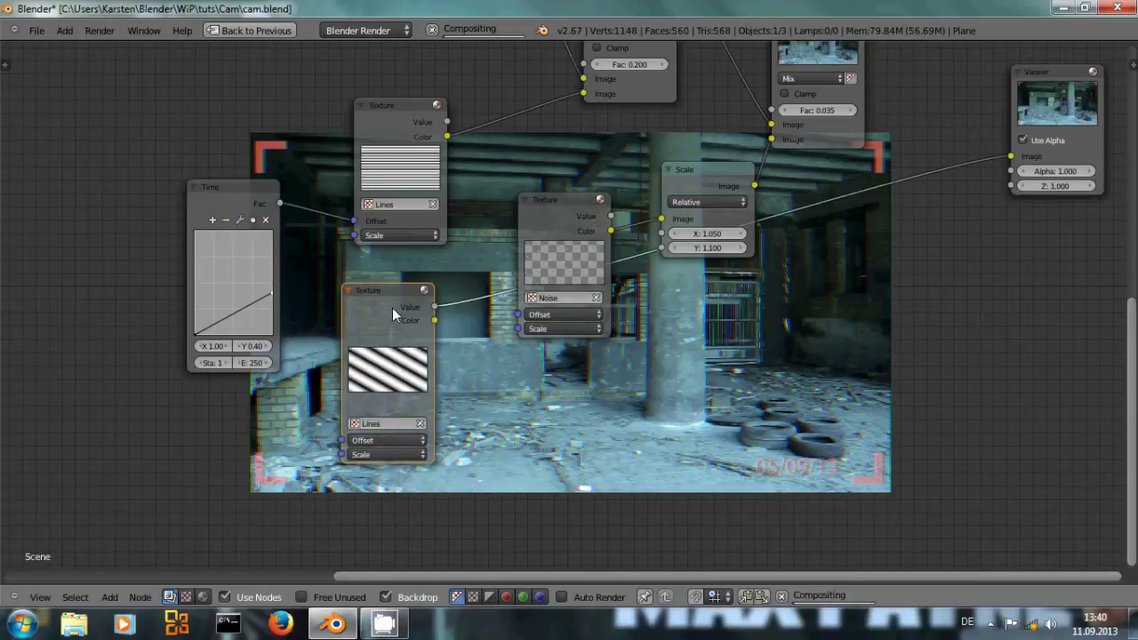
pyautogui.keyDown('ctrl'); pyautogui.keyDown('shift'); pyautogui.click(392, 308); pyautogui.keyUp('shift'); pyautogui.keyUp('ctrl')
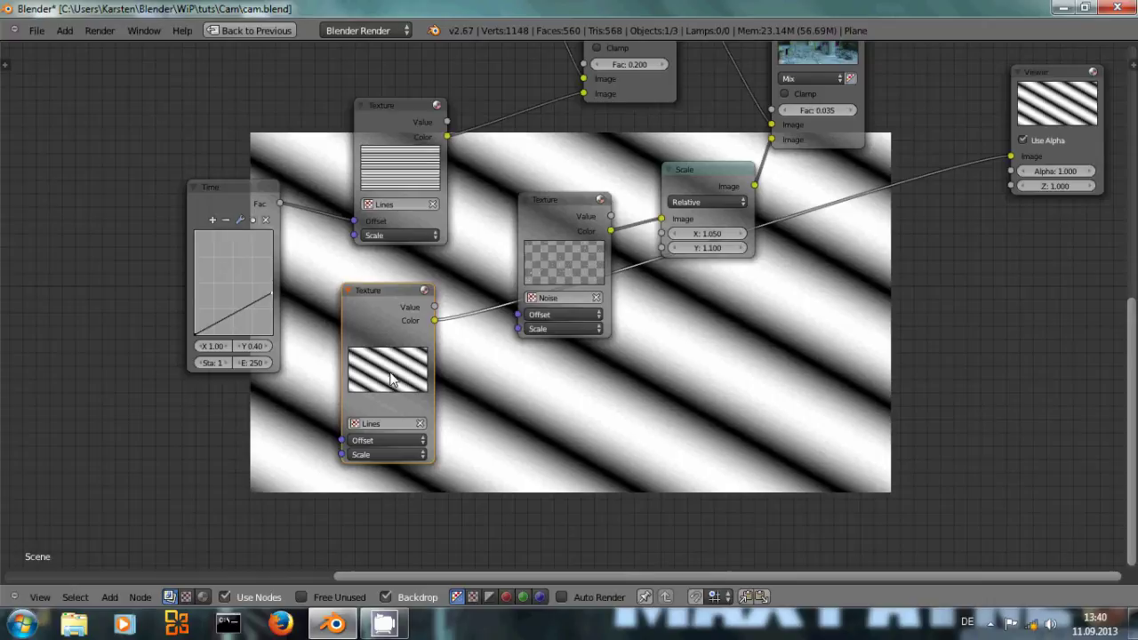
# Preview the new lower Lines texture and set its Scale X and Z to 0
pyautogui.keyDown('ctrl'); pyautogui.keyDown('shift'); pyautogui.click(390, 116); pyautogui.keyUp('shift'); pyautogui.keyUp('ctrl')
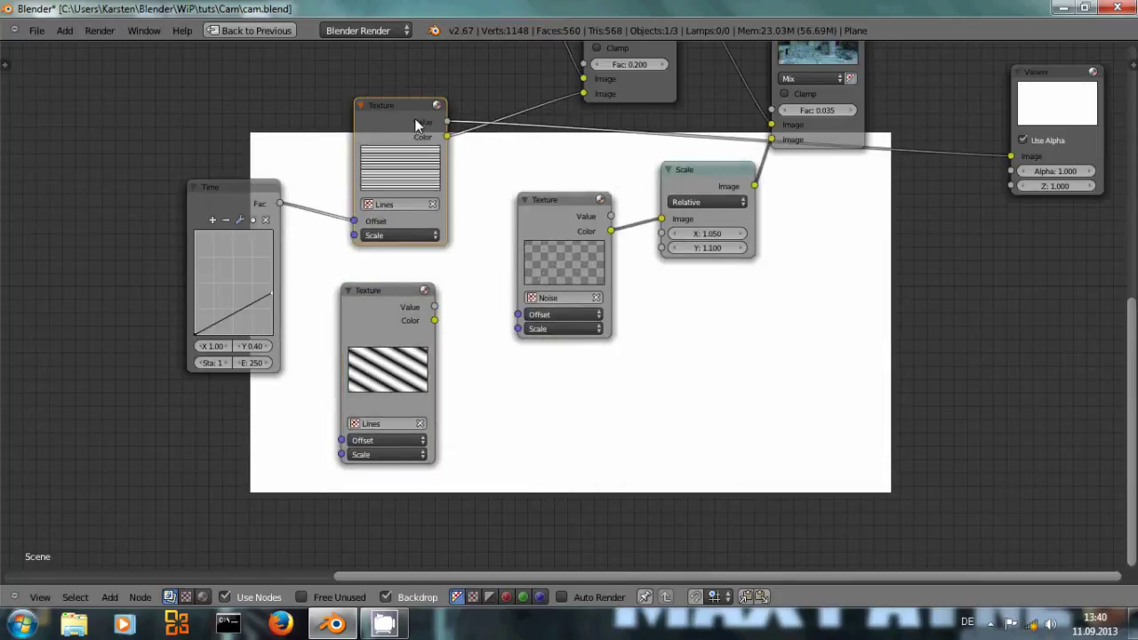
pyautogui.moveTo(607, 385); pyautogui.dragTo(515, 278, button='middle')
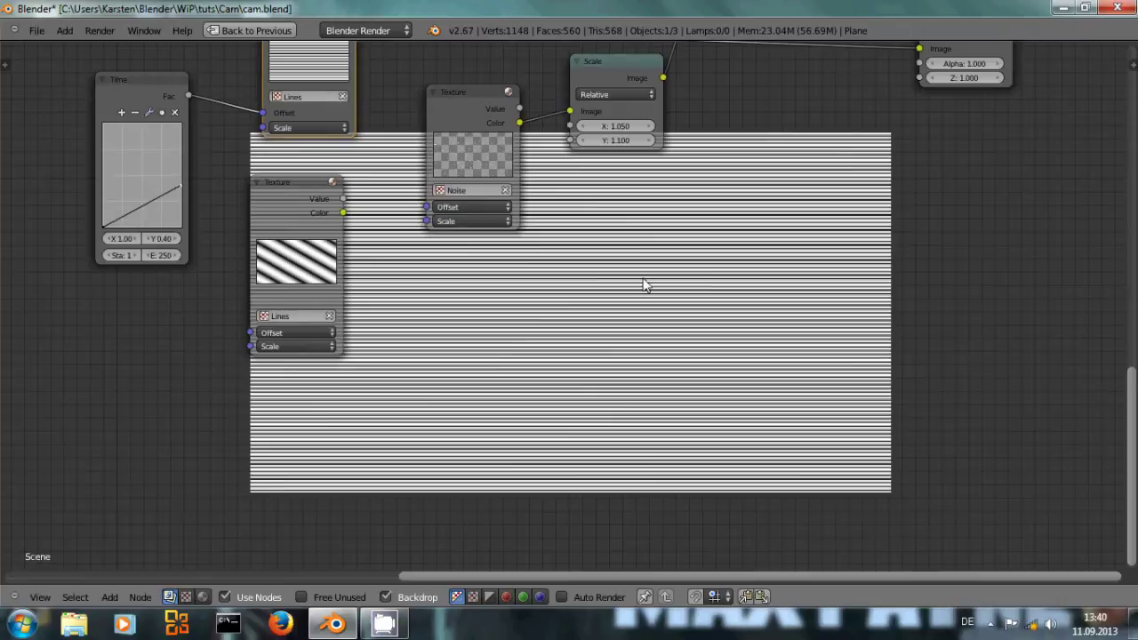
pyautogui.moveTo(724, 315); pyautogui.dragTo(838, 401, button='middle')
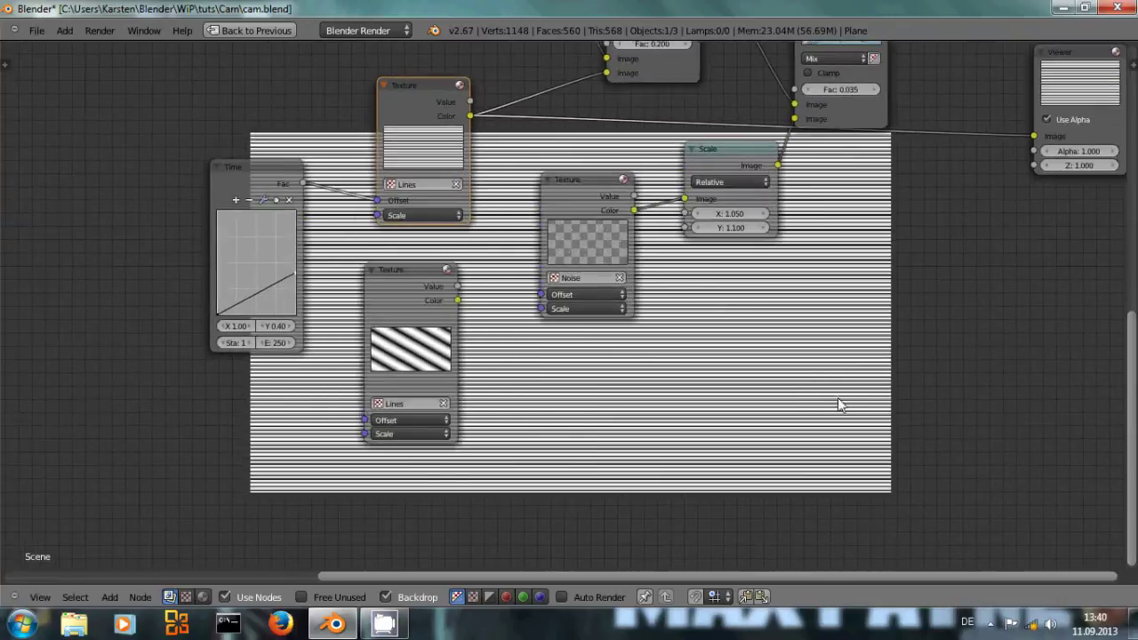
pyautogui.keyDown('ctrl'); pyautogui.keyDown('shift'); pyautogui.click(411, 285); pyautogui.keyUp('shift'); pyautogui.keyUp('ctrl')
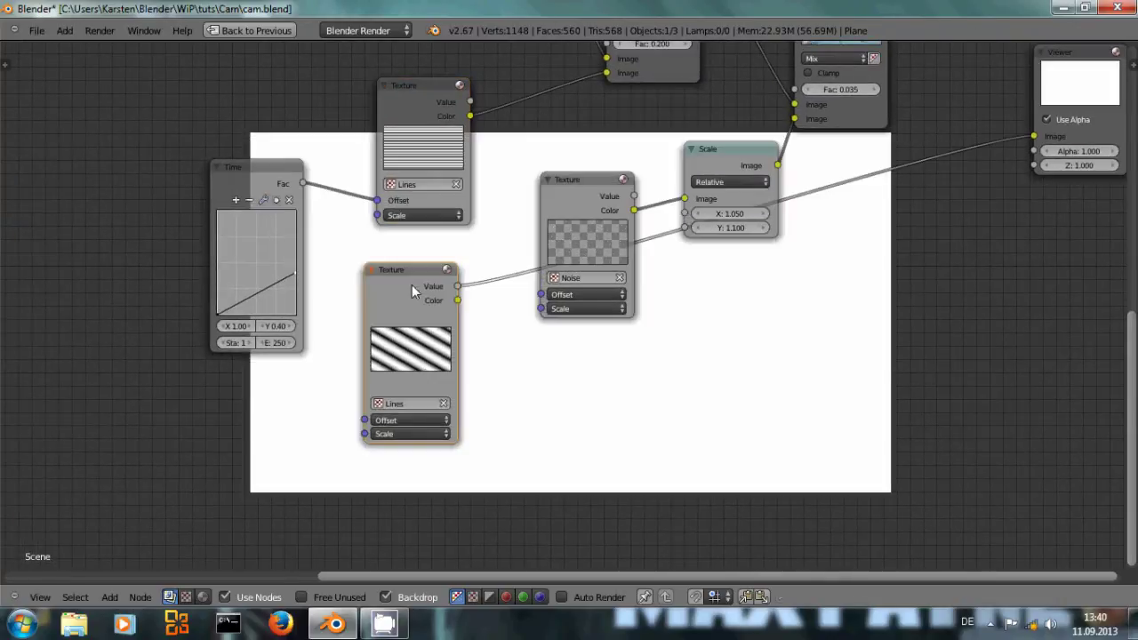
pyautogui.click(425, 433)
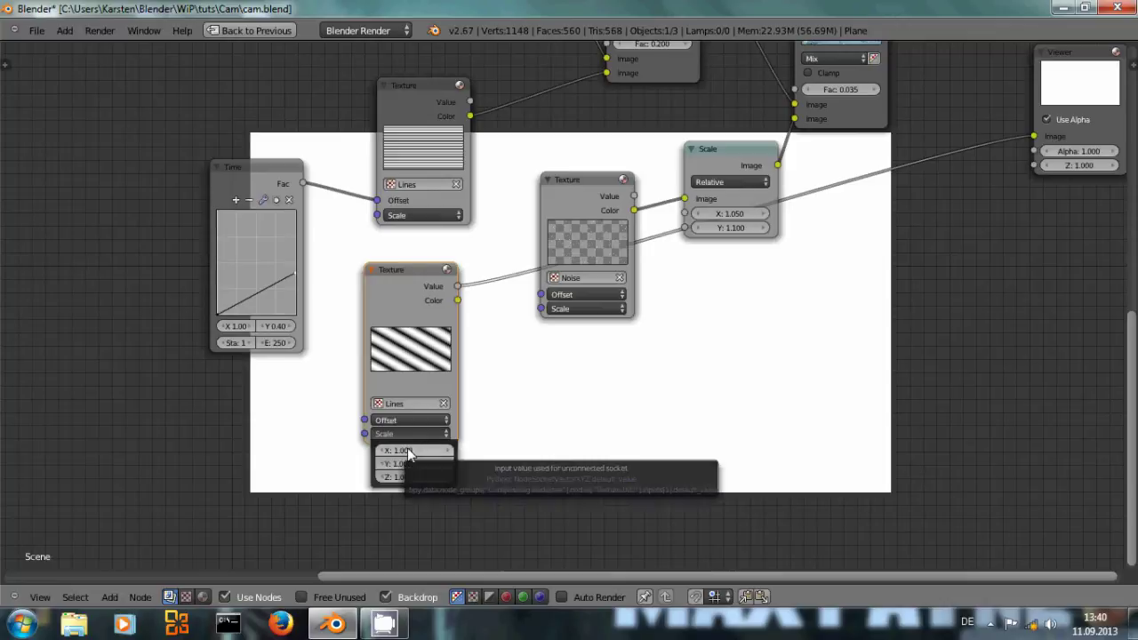
pyautogui.click(408, 451)
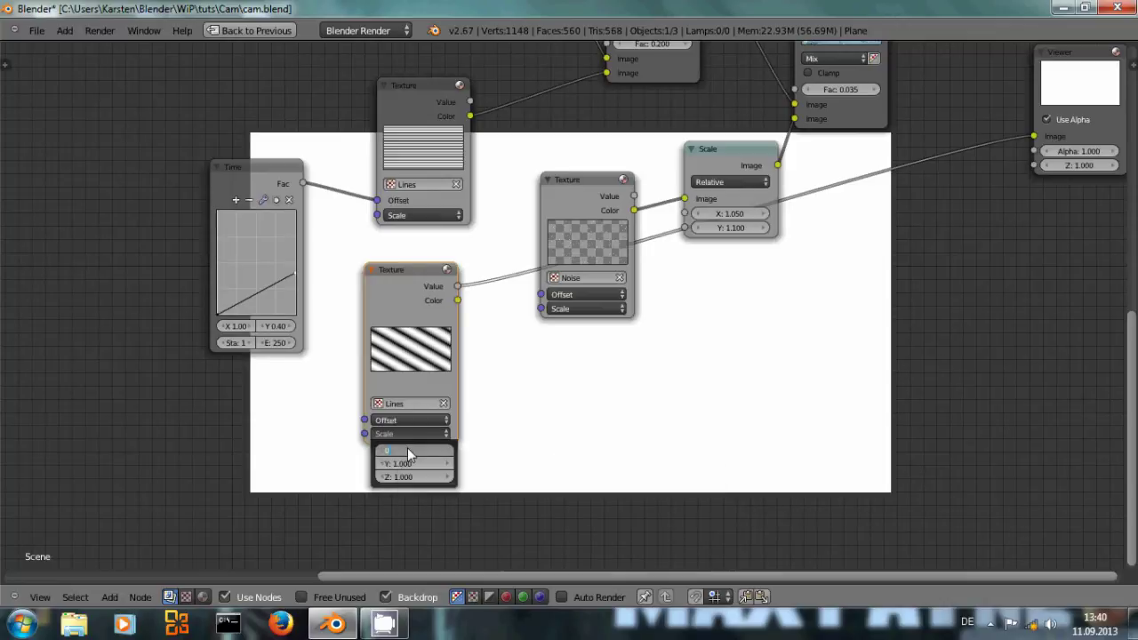
pyautogui.write('0')
pyautogui.click(404, 477)
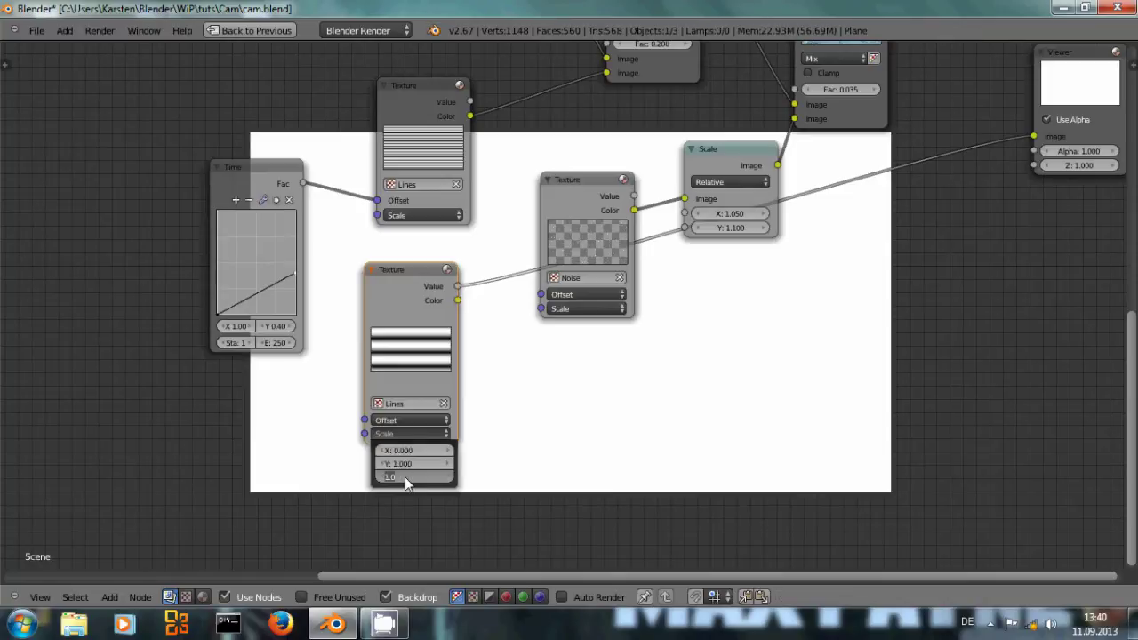
pyautogui.press('Return')
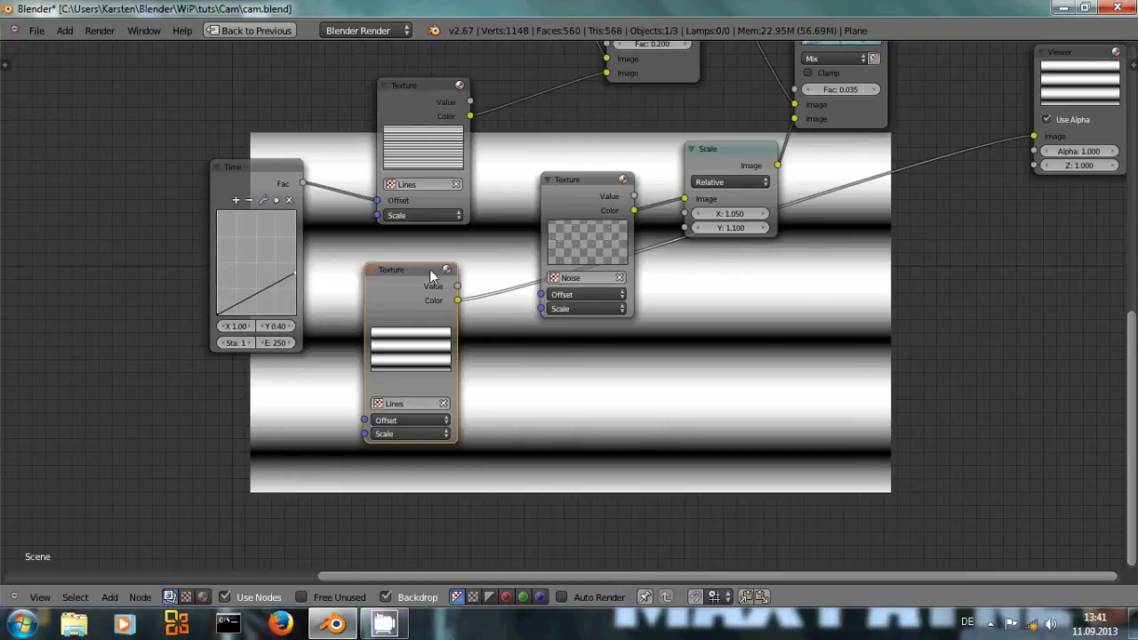
# Raise the lower texture's Scale Y to about 1.07 for thinner horizontal stripes
pyautogui.click(422, 433)
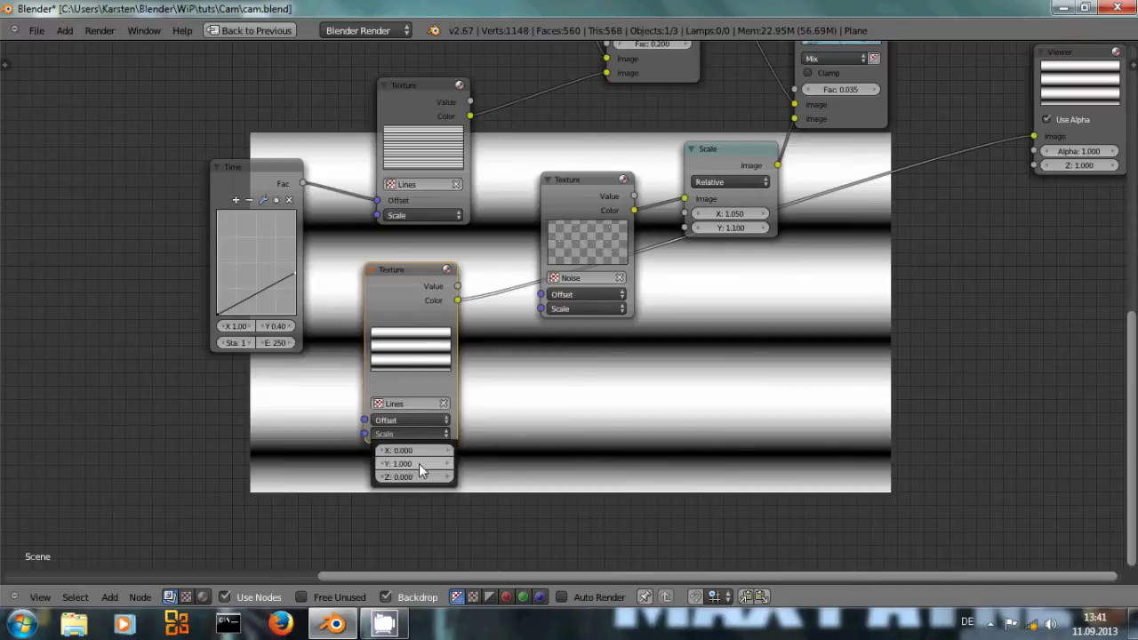
pyautogui.moveTo(419, 463); pyautogui.dragTo(510, 454)
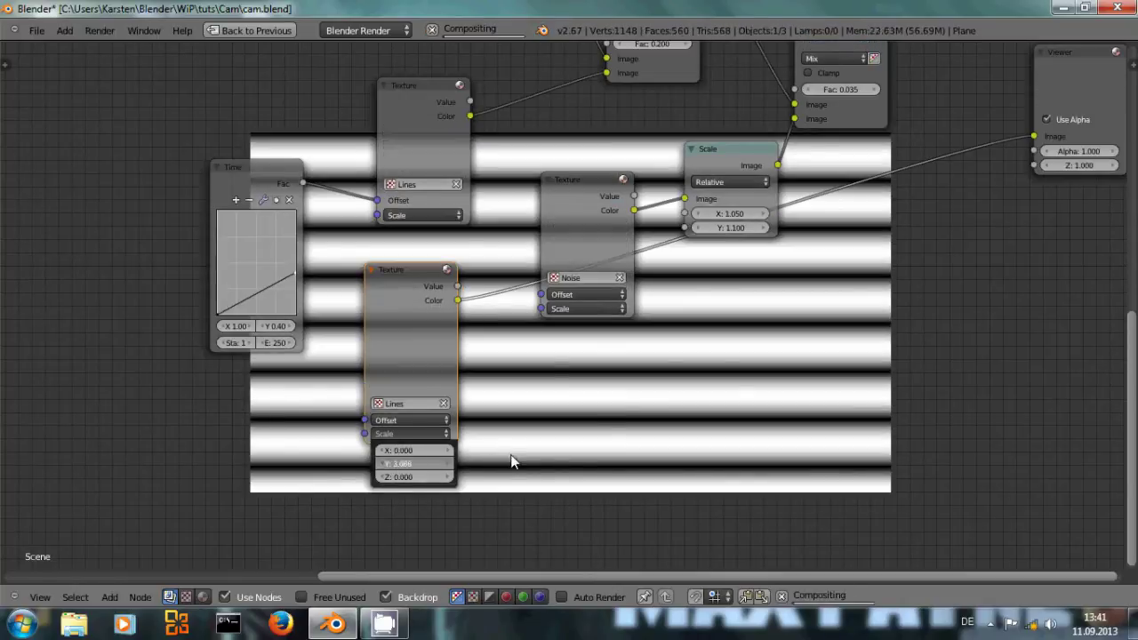
pyautogui.moveTo(390, 461); pyautogui.dragTo(429, 462)
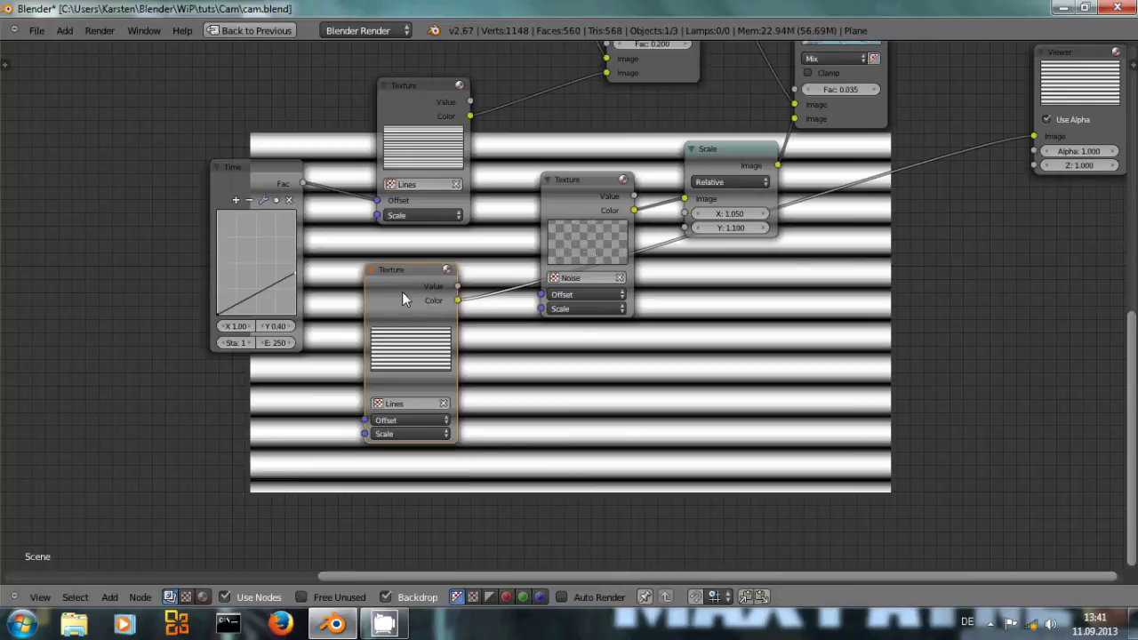
# Delete the lower trial Lines texture node and check the upper texture's Scale values
pyautogui.press('x')
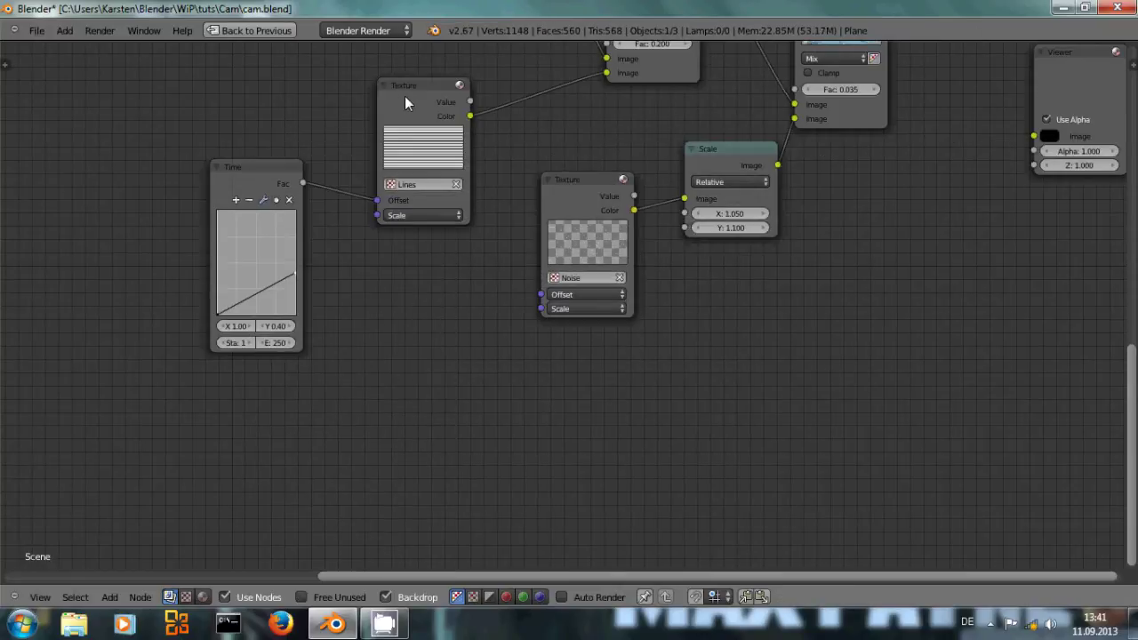
pyautogui.hotkey('ctrl', 'z')
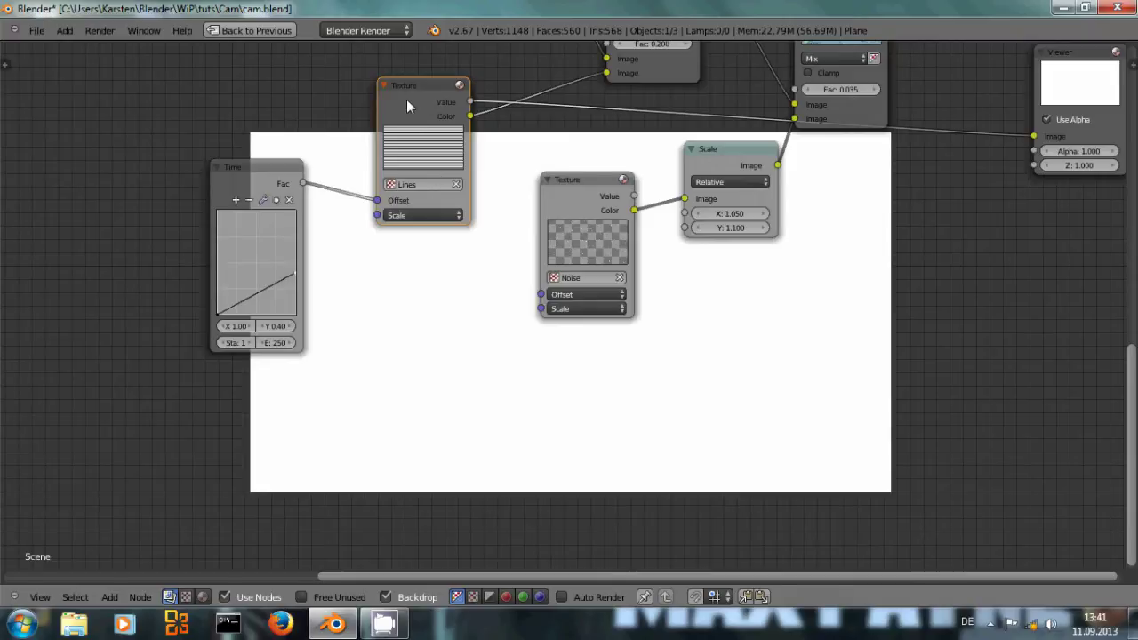
pyautogui.click(423, 215)
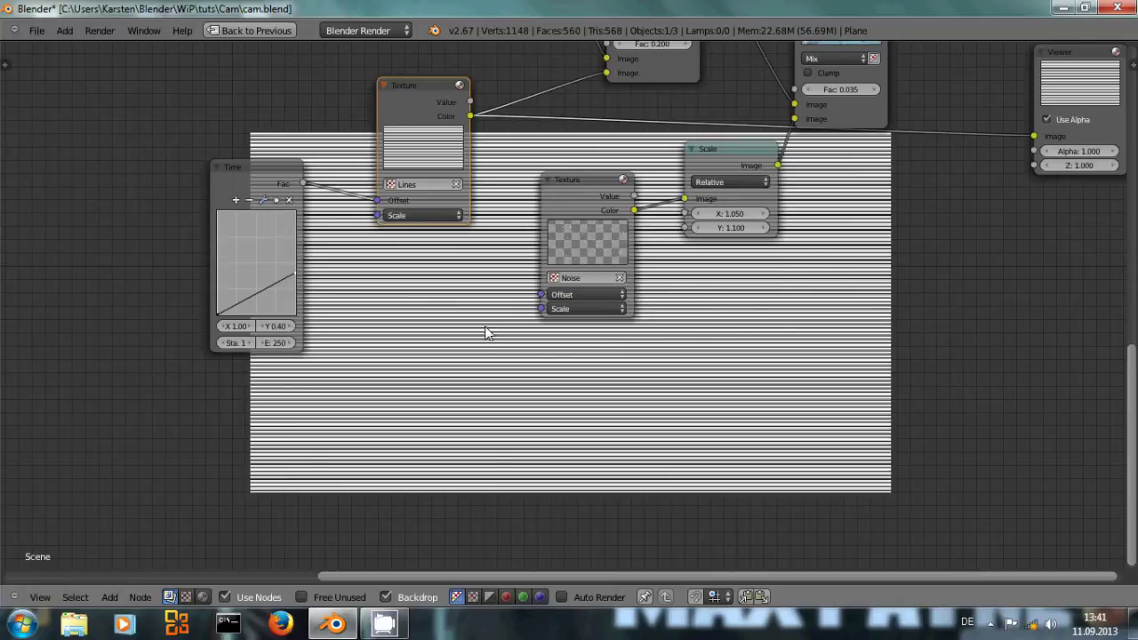
# Preview the Multiply result: footage with scan lines, borders and date stamp
pyautogui.moveTo(488, 330); pyautogui.dragTo(392, 521, button='middle')
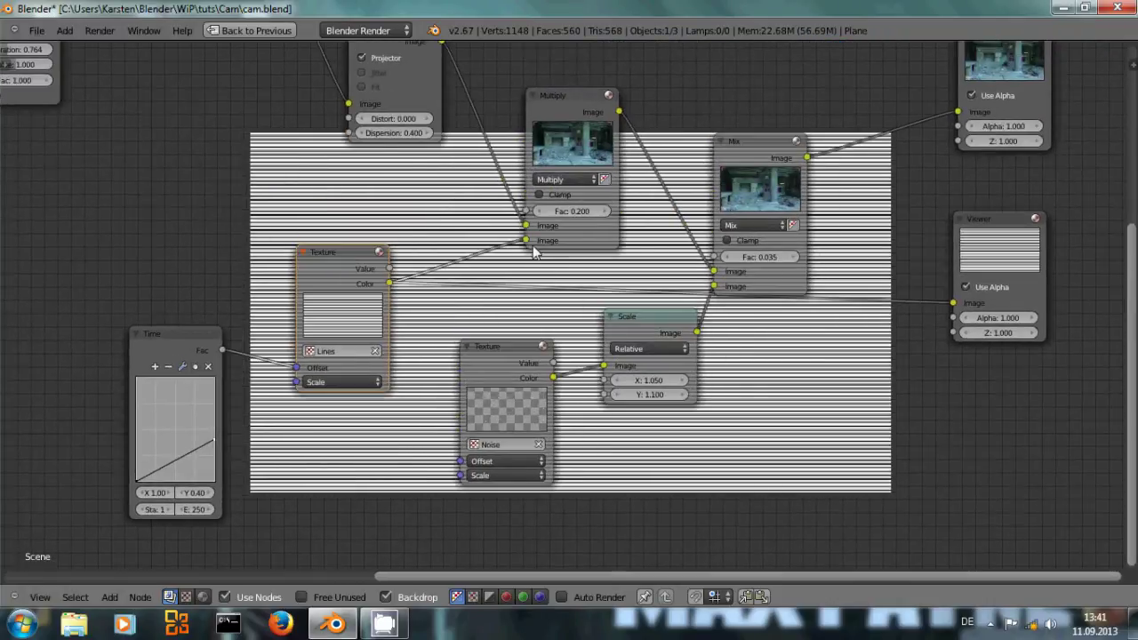
pyautogui.click(571, 95)
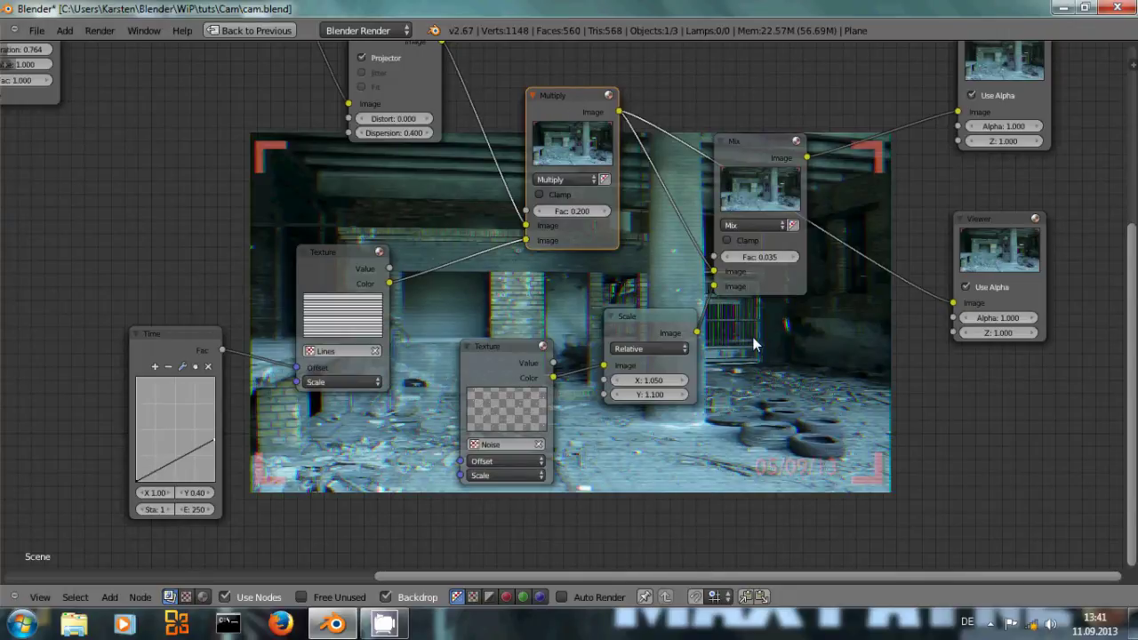
pyautogui.moveTo(743, 325); pyautogui.dragTo(734, 400, button='middle')
pyautogui.moveTo(379, 227); pyautogui.dragTo(278, 169, button='middle')
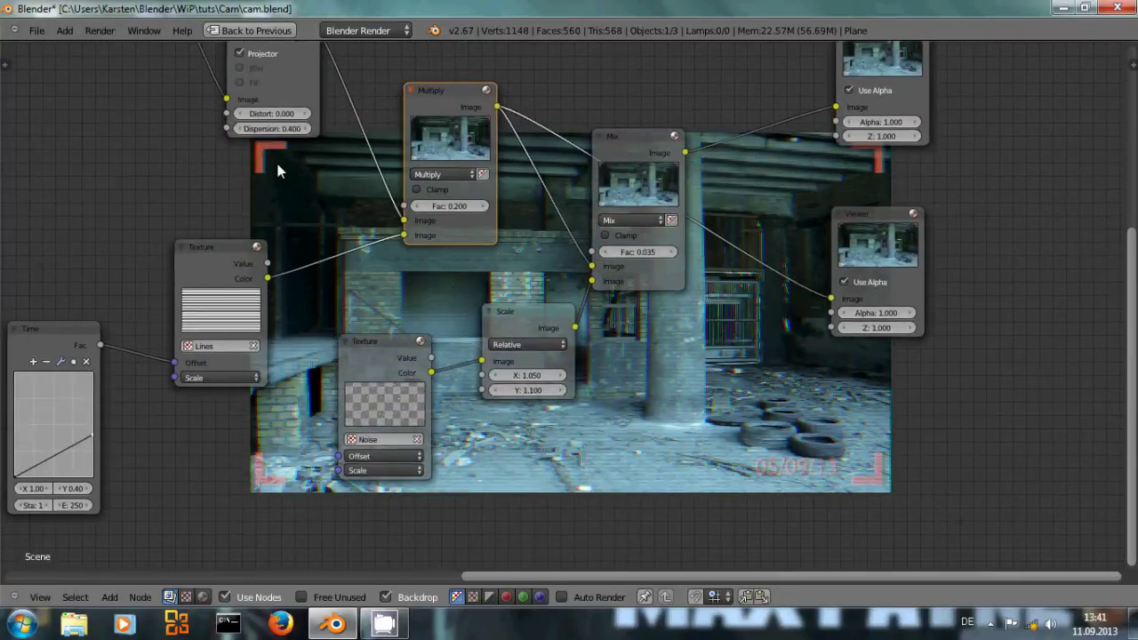
pyautogui.moveTo(685, 382); pyautogui.dragTo(624, 297, button='middle')
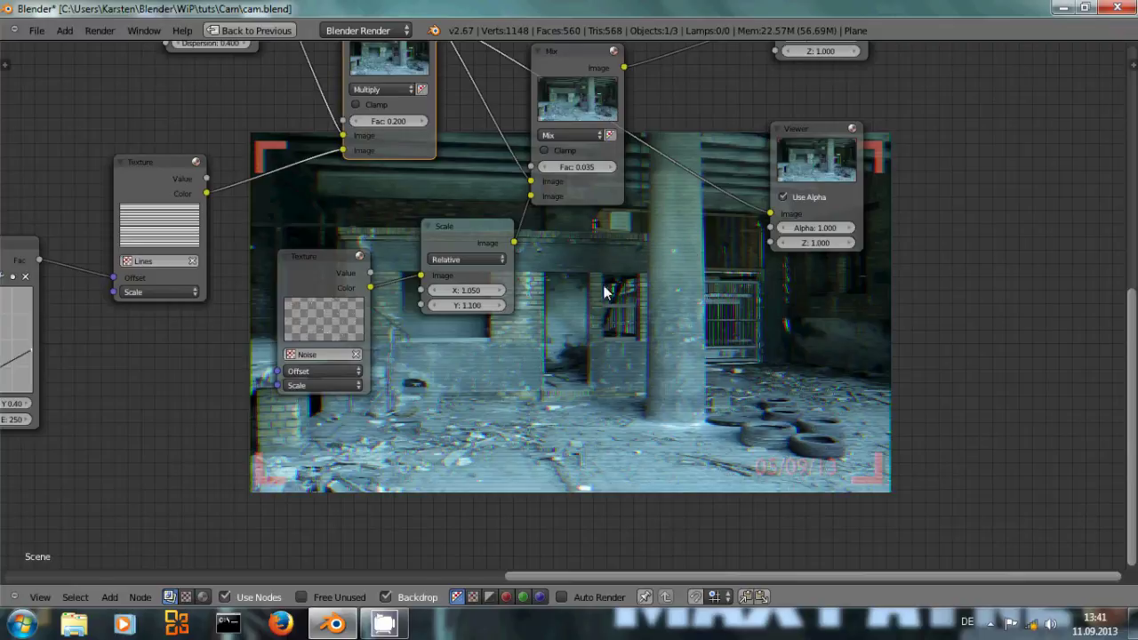
pyautogui.moveTo(684, 248); pyautogui.dragTo(647, 415, button='middle')
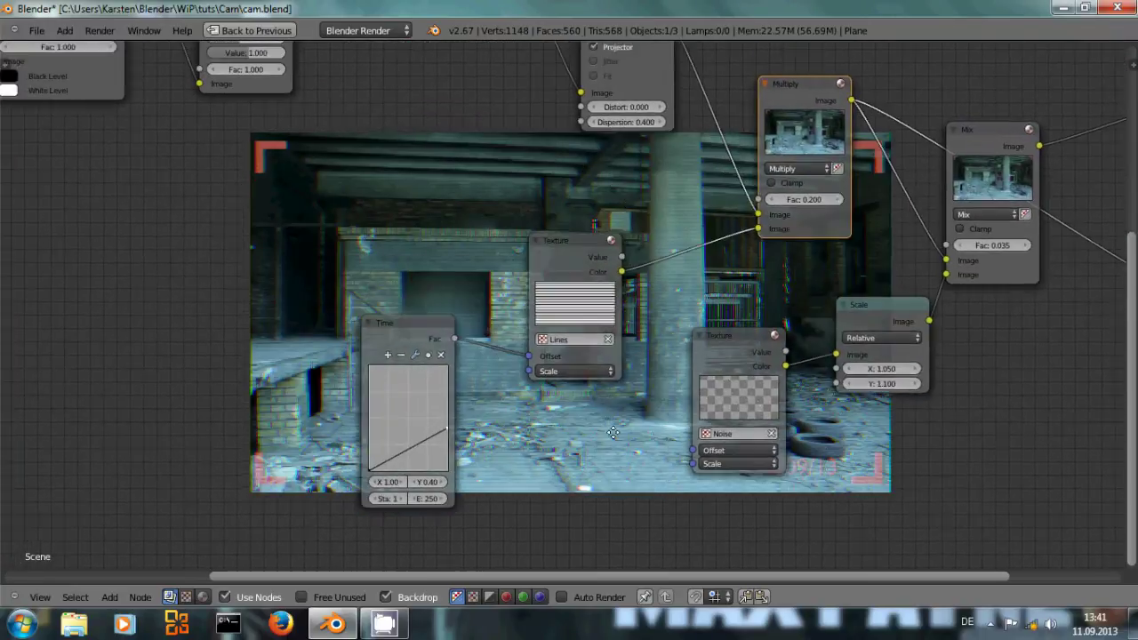
# Move the Time node beside the Lines texture and preview only the scan lines
pyautogui.moveTo(401, 336); pyautogui.dragTo(363, 270)
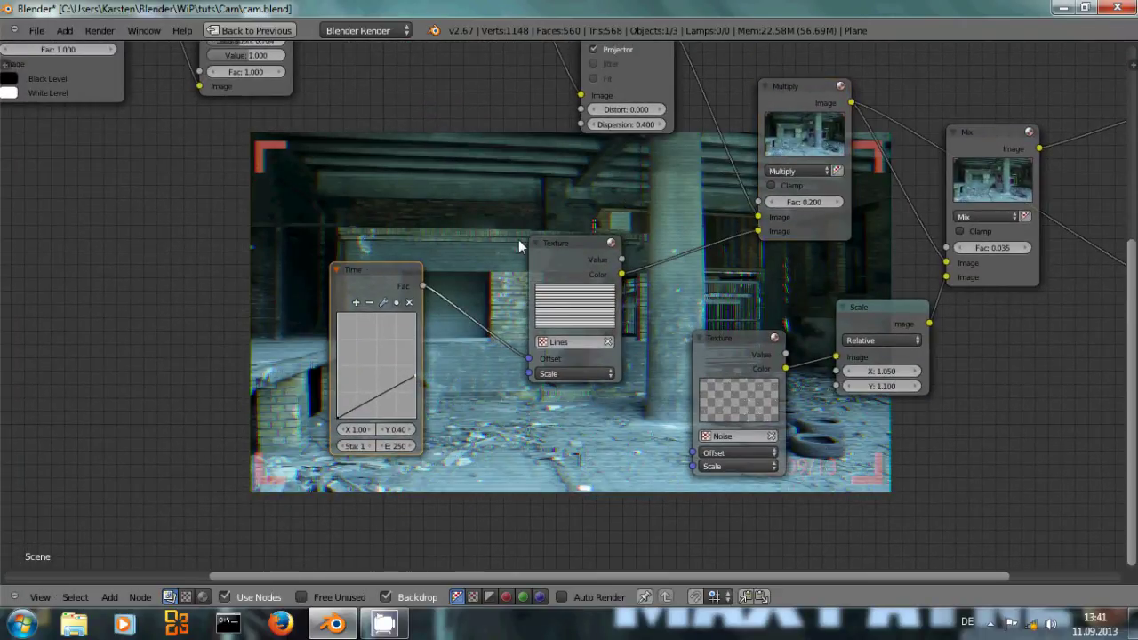
pyautogui.click(574, 256)
pyautogui.keyDown('ctrl'); pyautogui.keyDown('shift'); pyautogui.click(574, 256); pyautogui.keyUp('shift'); pyautogui.keyUp('ctrl')
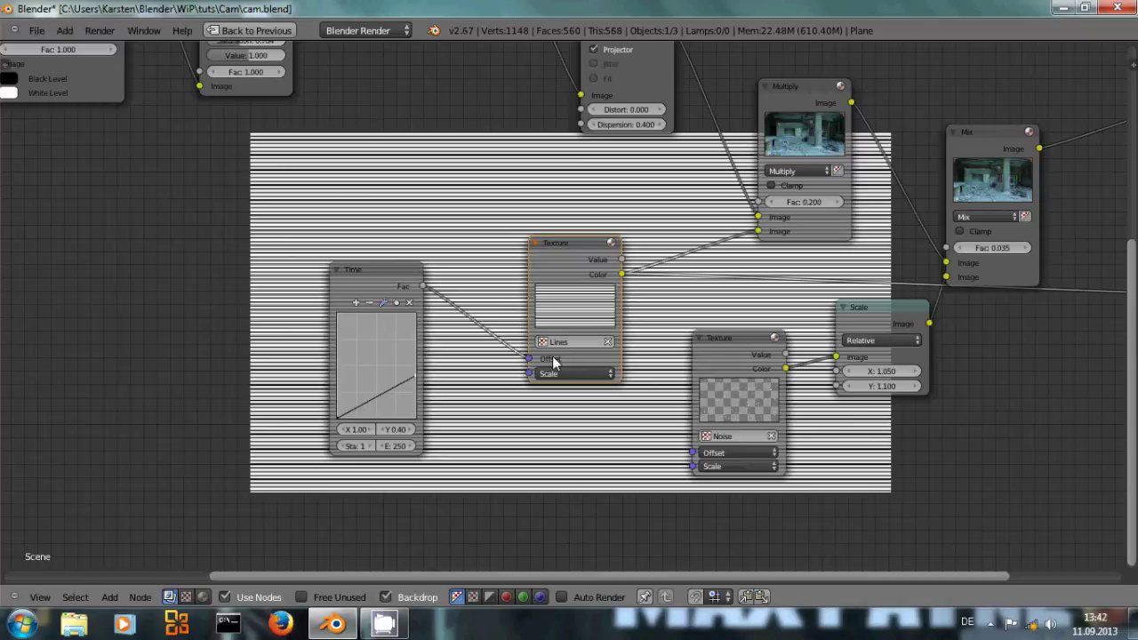
# Add a second Texture node below the others using the Lines texture
pyautogui.moveTo(487, 398); pyautogui.dragTo(435, 317, button='middle')
pyautogui.hotkey('shift', 'a')
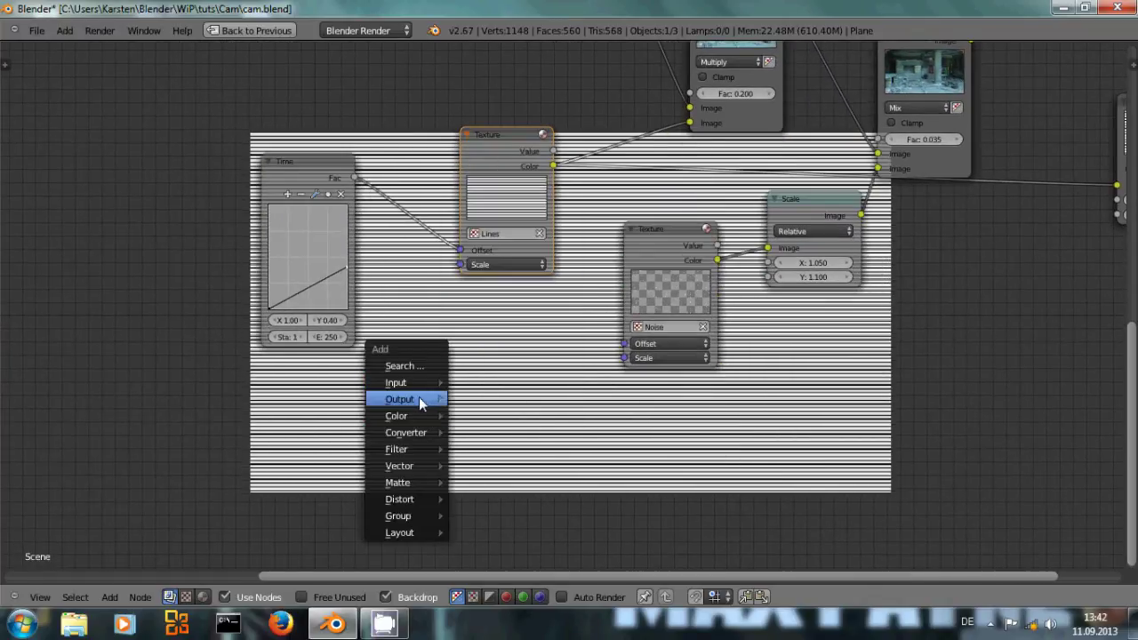
pyautogui.moveTo(417, 382)
pyautogui.click(511, 493)
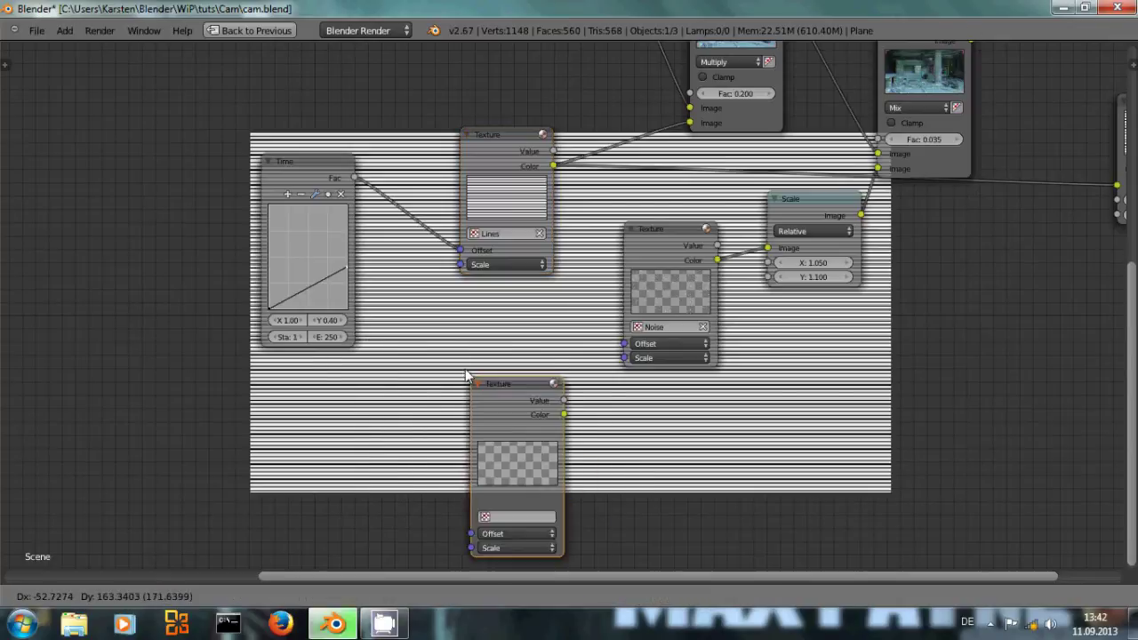
pyautogui.click(435, 321)
pyautogui.click(454, 463)
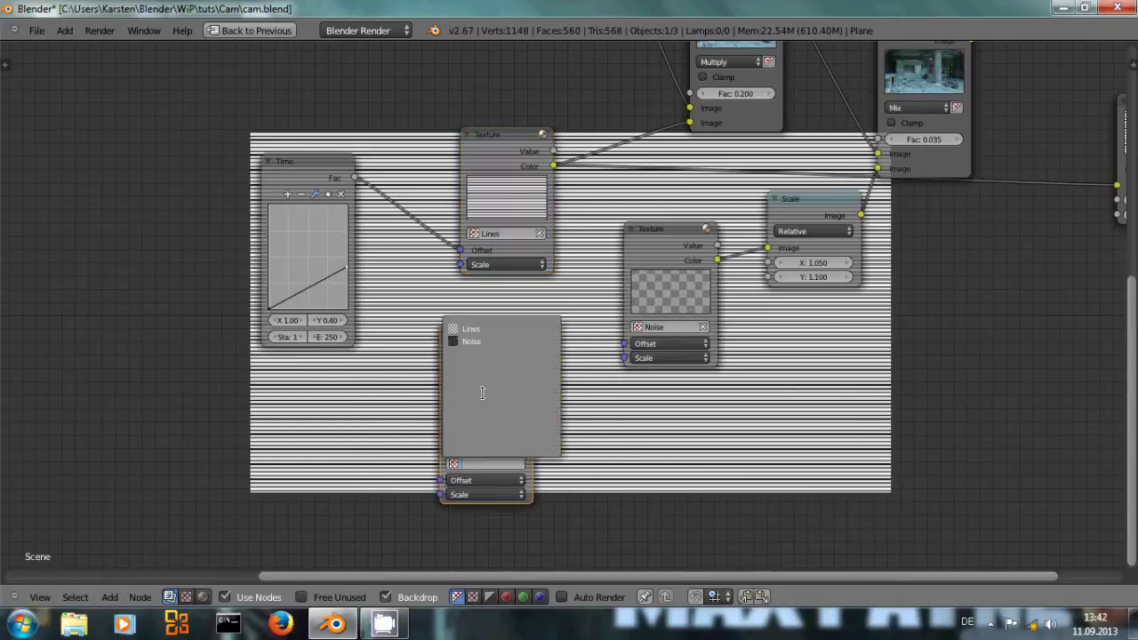
pyautogui.click(478, 329)
# Set the new Lines texture's Scale X and Z to 0
pyautogui.click(488, 493)
pyautogui.click(480, 522)
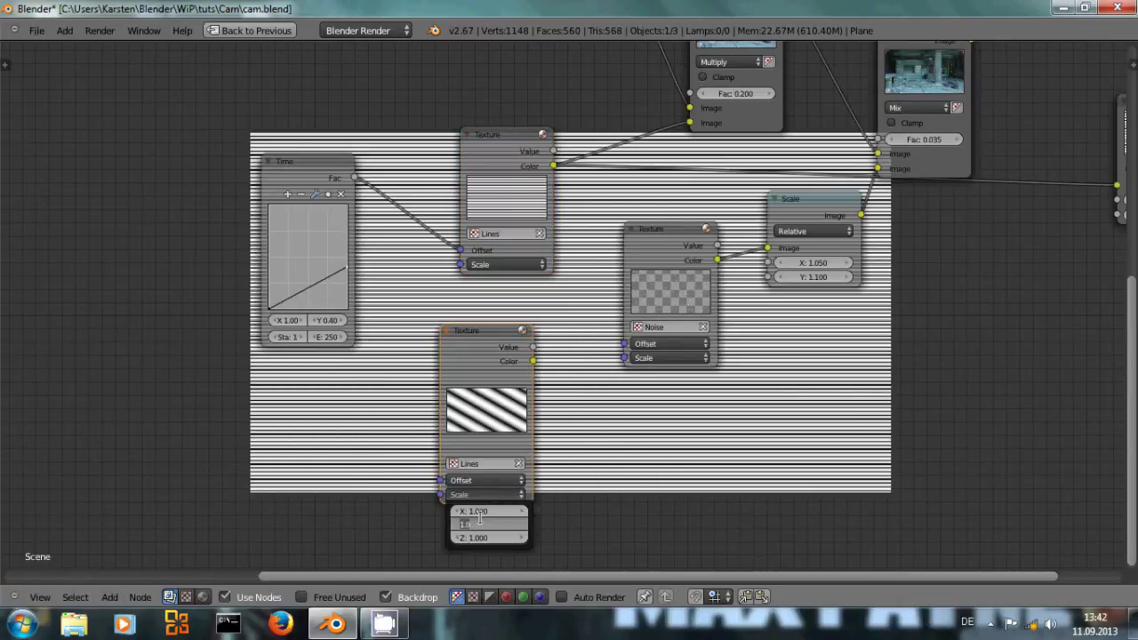
pyautogui.press('Return')
pyautogui.write('0')
pyautogui.press('Return')
pyautogui.press('BackSpace')
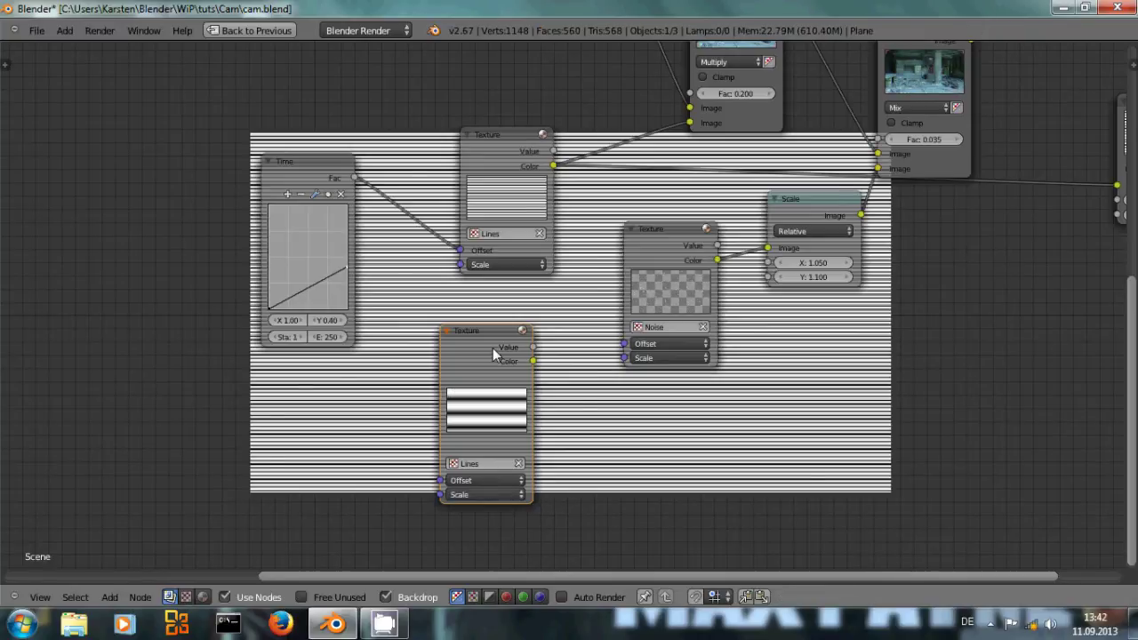
# Preview the new texture as thick bands and shift its Offset Y to 0.536
pyautogui.keyDown('ctrl'); pyautogui.keyDown('shift'); pyautogui.click(493, 348); pyautogui.keyUp('shift'); pyautogui.keyUp('ctrl')
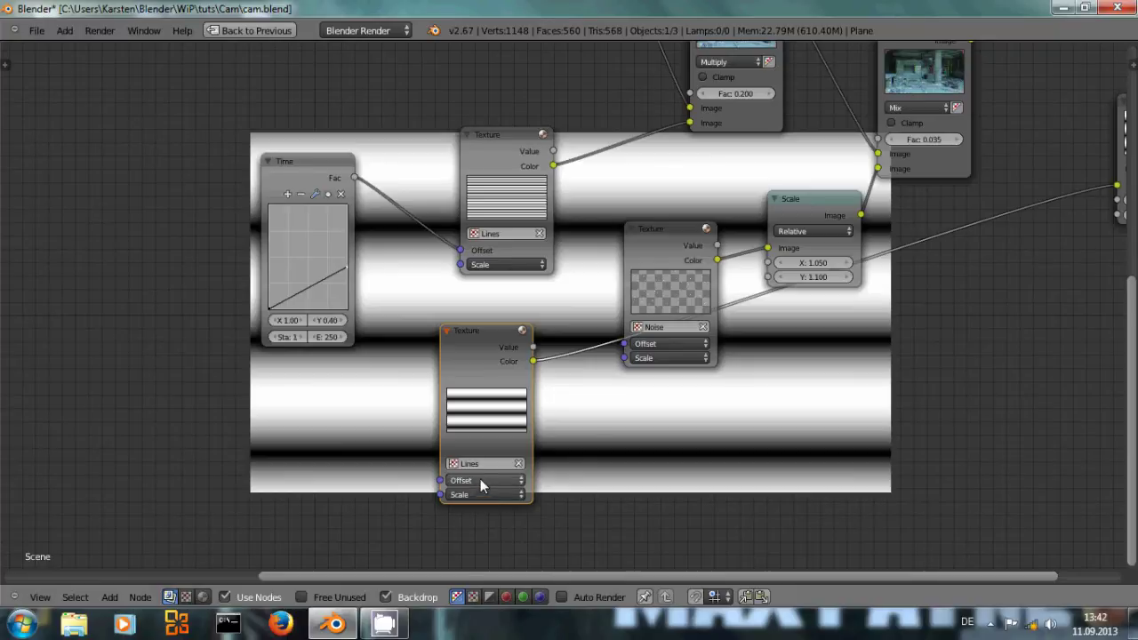
pyautogui.click(481, 482)
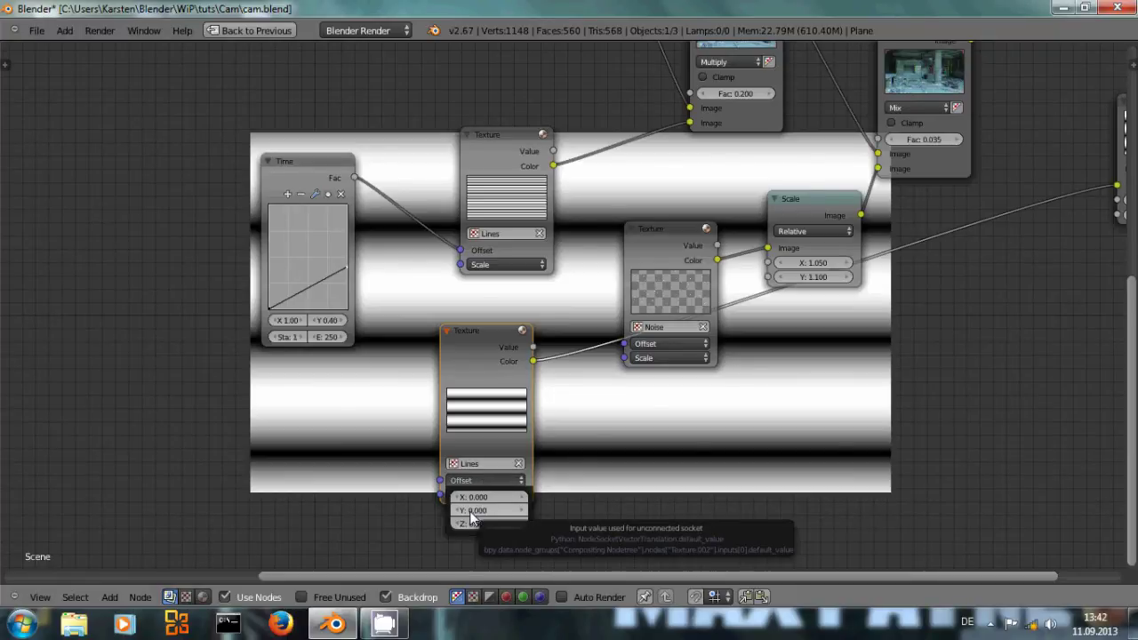
pyautogui.moveTo(471, 512); pyautogui.dragTo(507, 518)
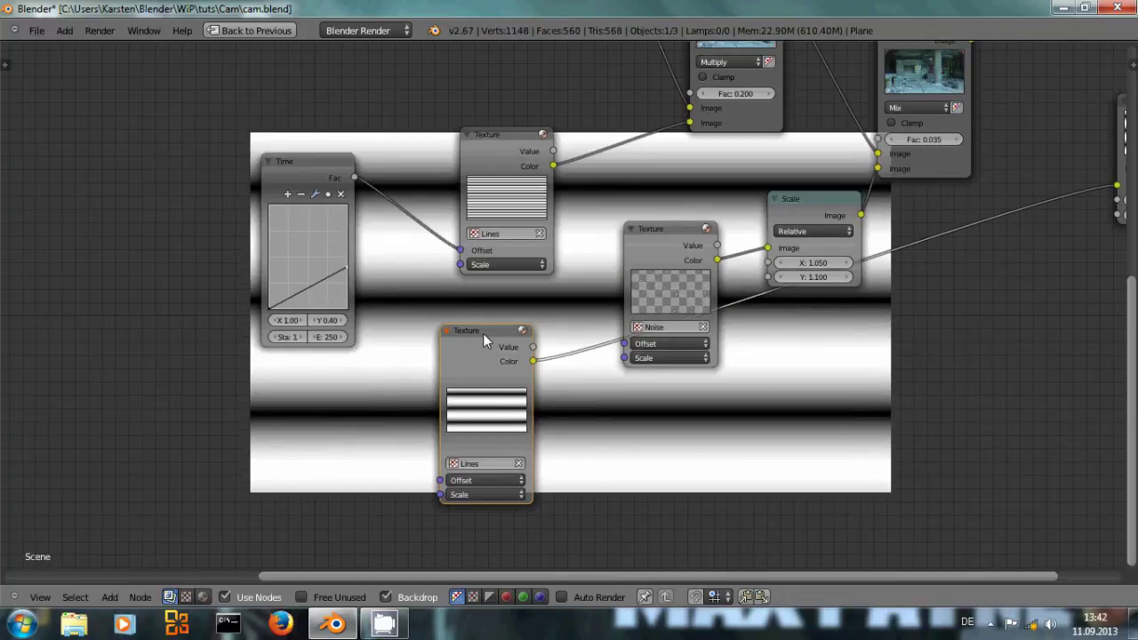
pyautogui.moveTo(477, 333); pyautogui.dragTo(478, 327)
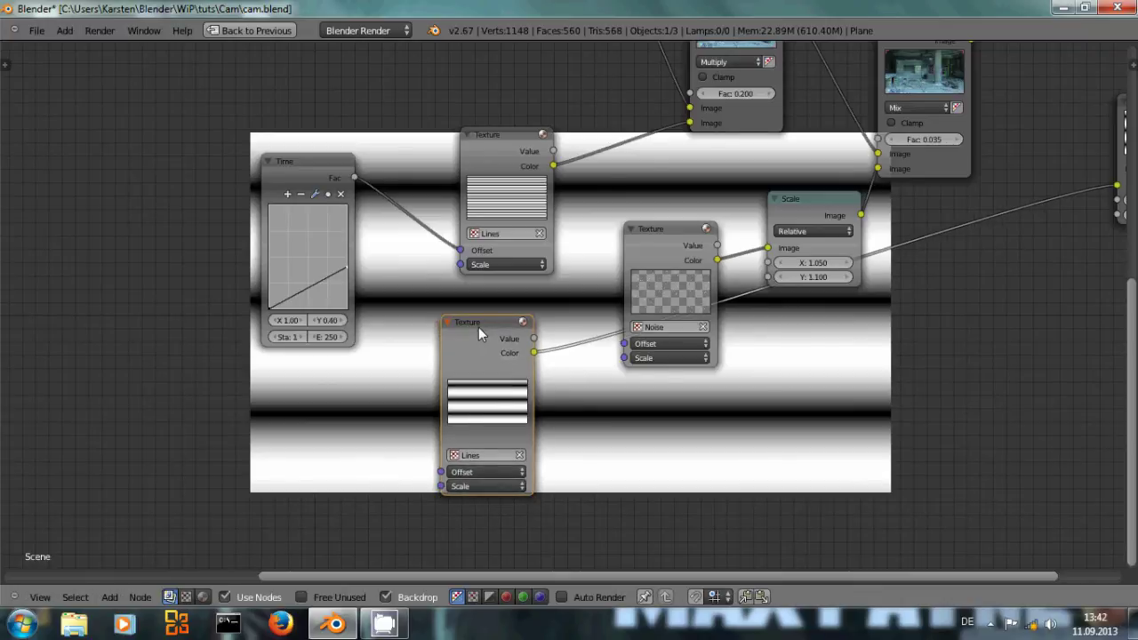
# Delete the trial texture node and lower the Time curve's end point to Y 0.38
pyautogui.press('x')
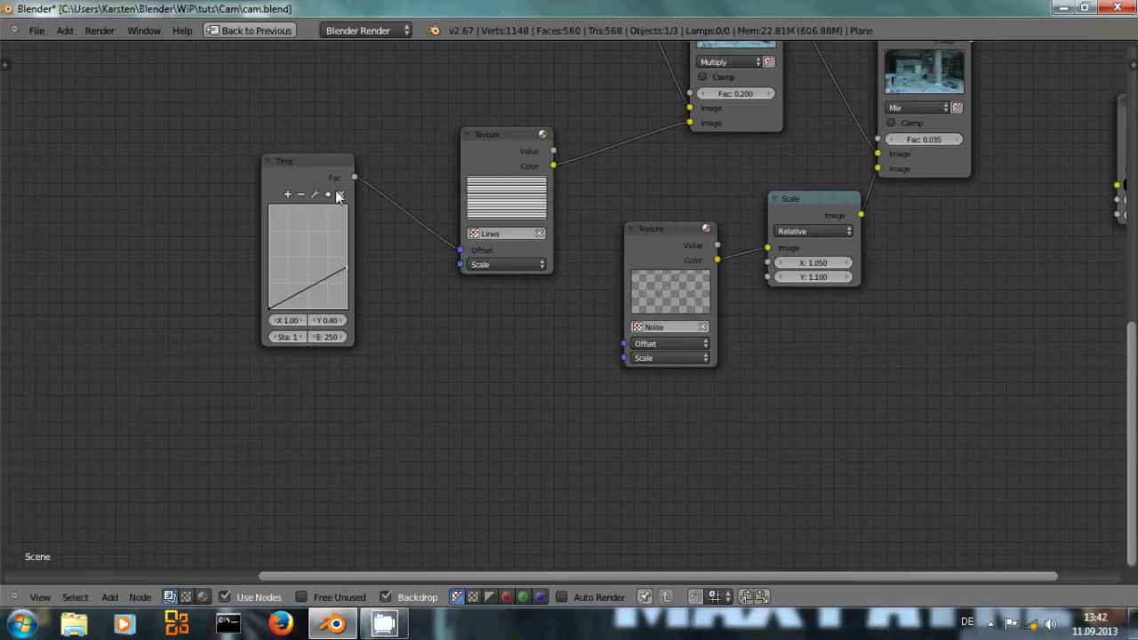
pyautogui.click(304, 171)
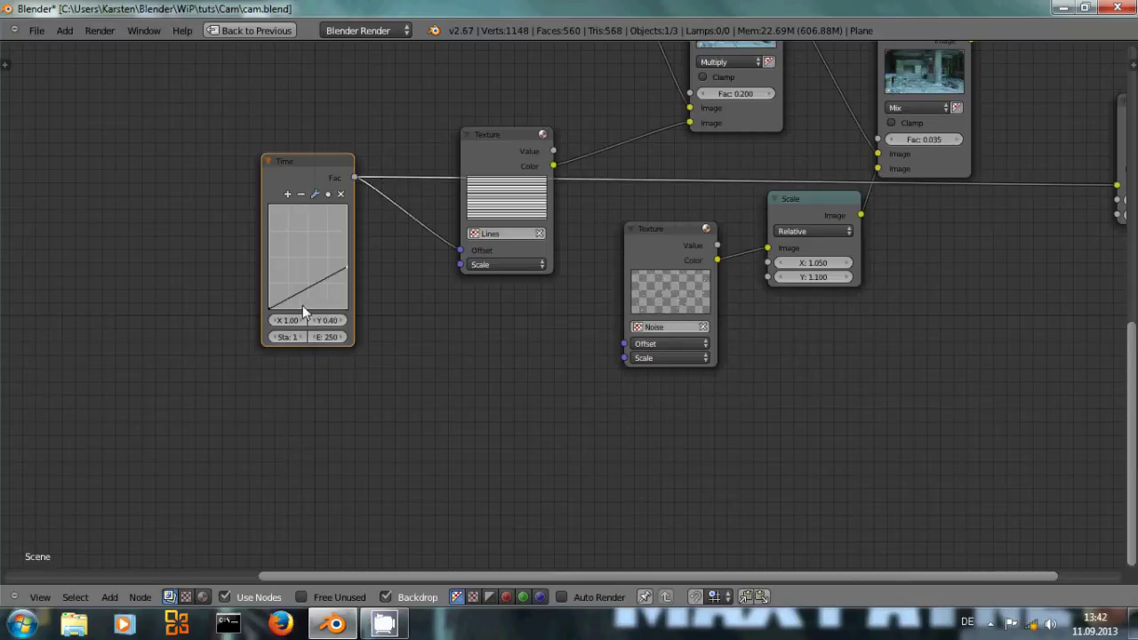
pyautogui.moveTo(287, 321); pyautogui.dragTo(292, 322)
pyautogui.moveTo(345, 271); pyautogui.dragTo(395, 260)
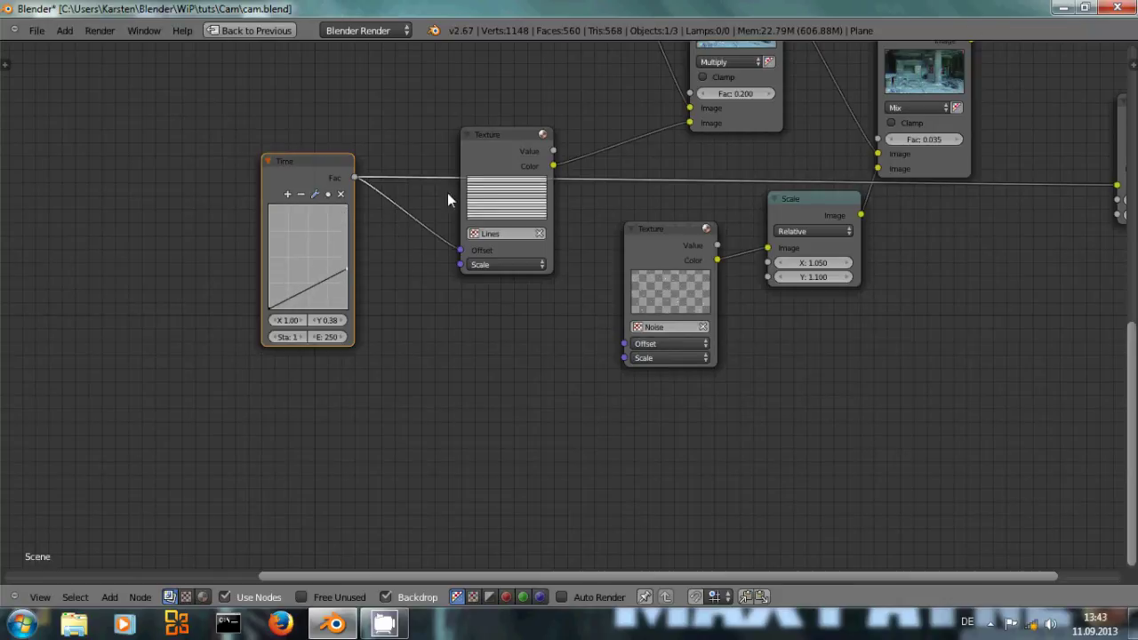
# Preview the upper Lines texture, then switch the backdrop to the Multiply node's output
pyautogui.keyDown('ctrl'); pyautogui.keyDown('shift'); pyautogui.click(495, 155); pyautogui.keyUp('shift'); pyautogui.keyUp('ctrl')
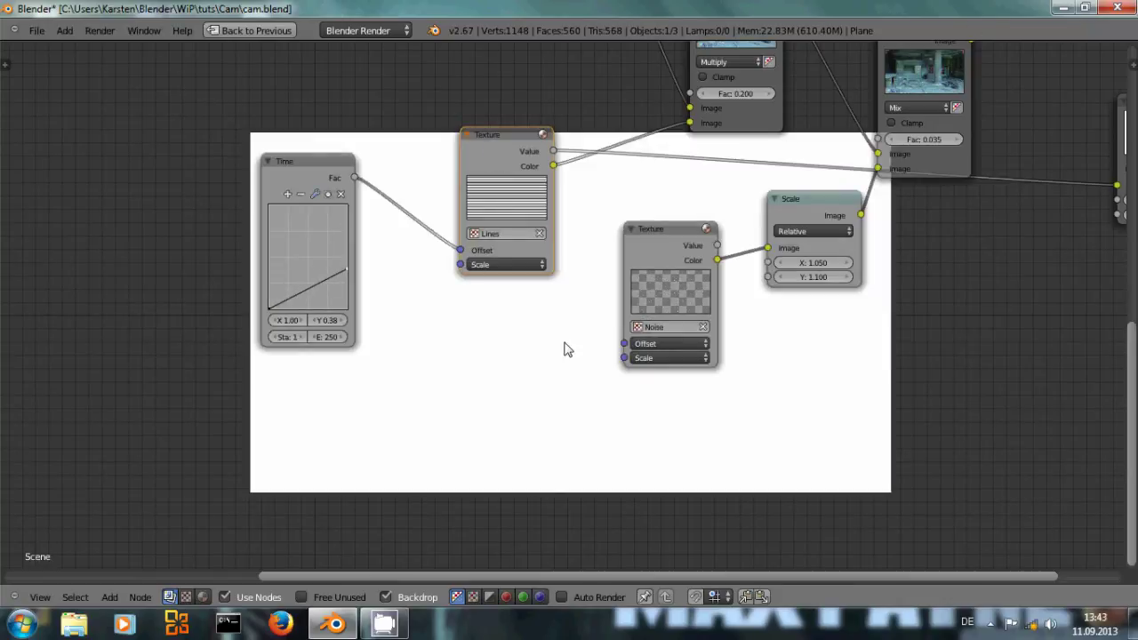
pyautogui.moveTo(596, 311); pyautogui.dragTo(366, 490, button='middle')
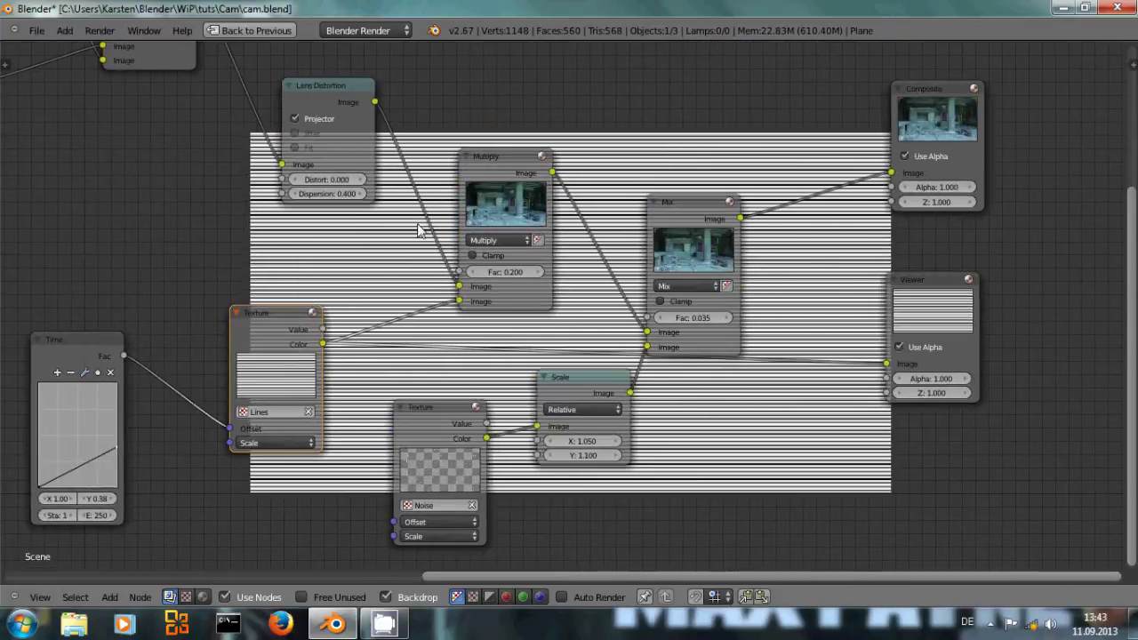
pyautogui.keyDown('ctrl'); pyautogui.keyDown('shift'); pyautogui.click(495, 159); pyautogui.keyUp('shift'); pyautogui.keyUp('ctrl')
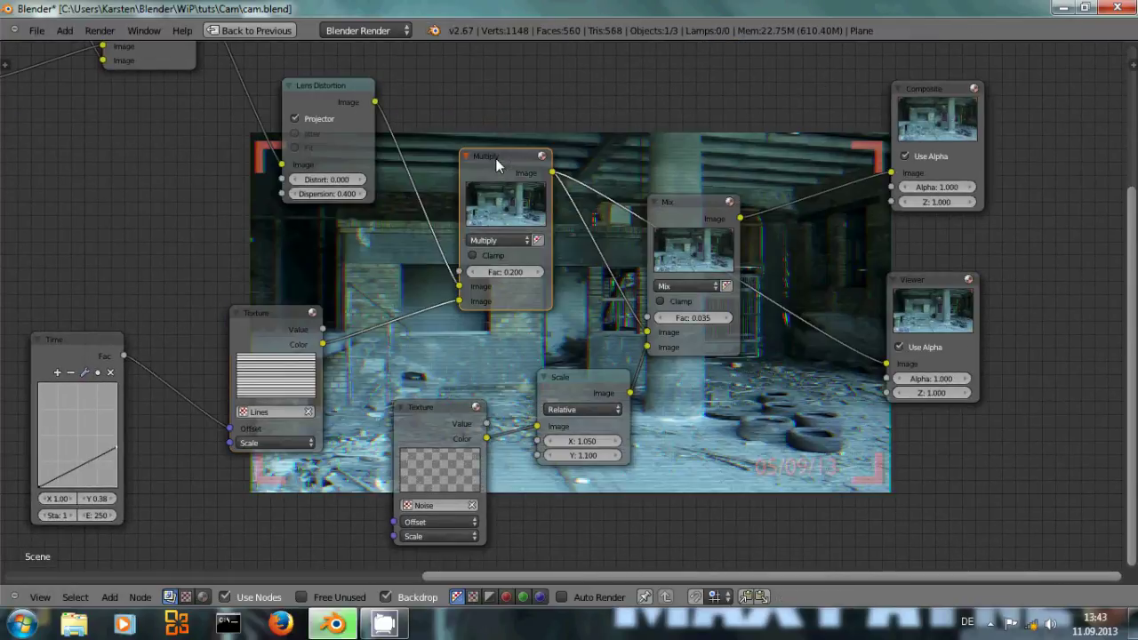
pyautogui.moveTo(649, 376); pyautogui.dragTo(546, 192, button='middle')
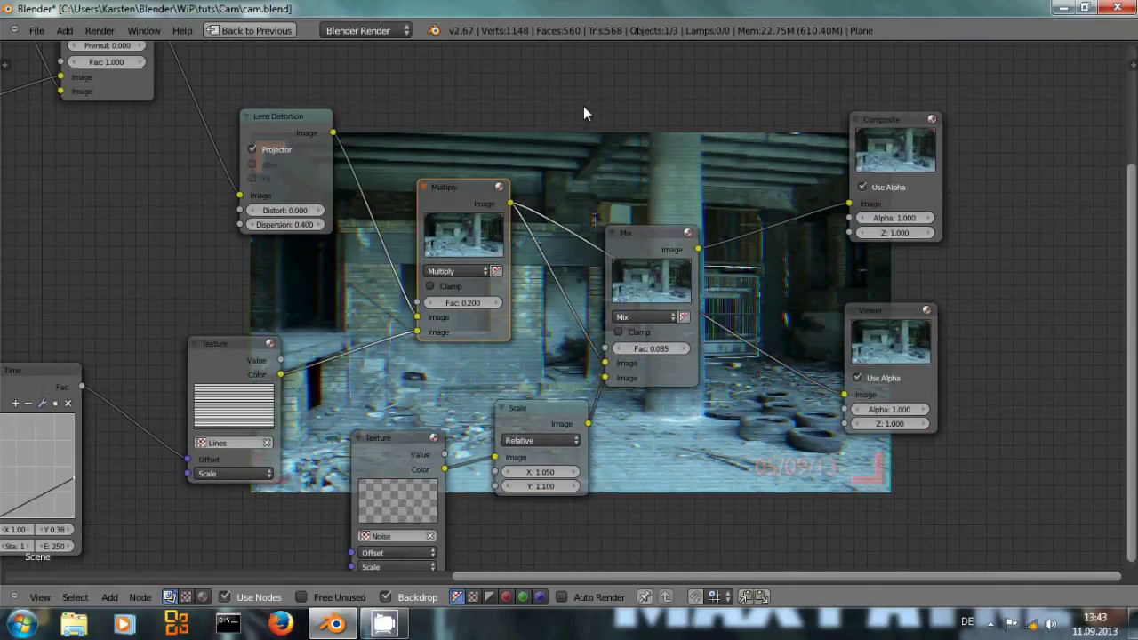
# Try inserting a Color Mix node after Multiply, undo it, and review Multiply's blend types
pyautogui.hotkey('shift', 'a')
pyautogui.moveTo(576, 133)
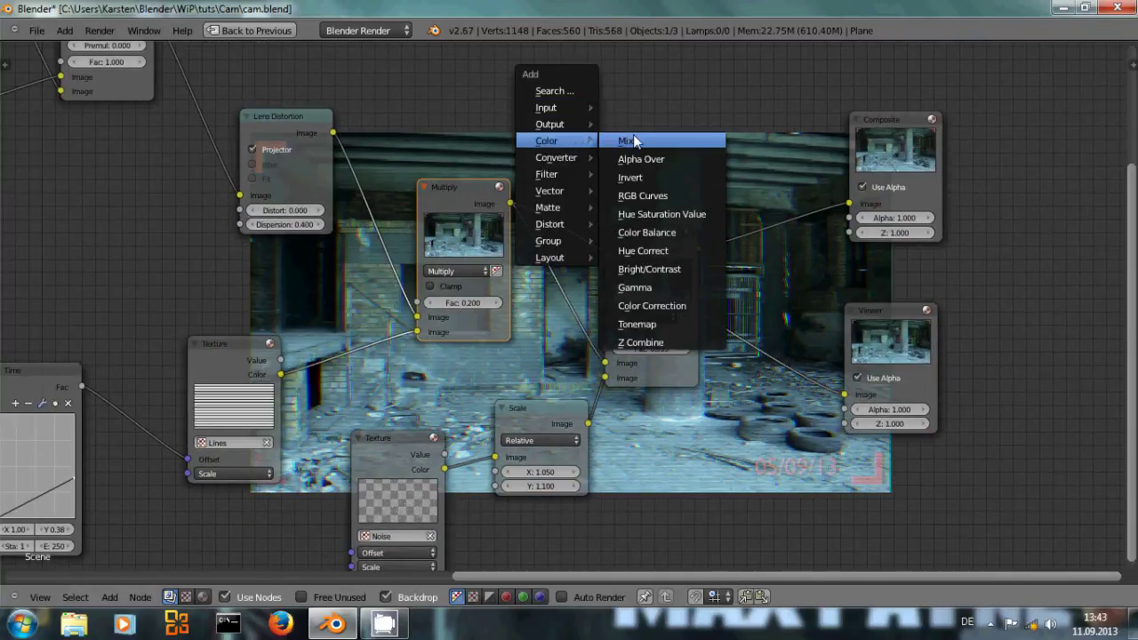
pyautogui.click(633, 134)
pyautogui.click(567, 68)
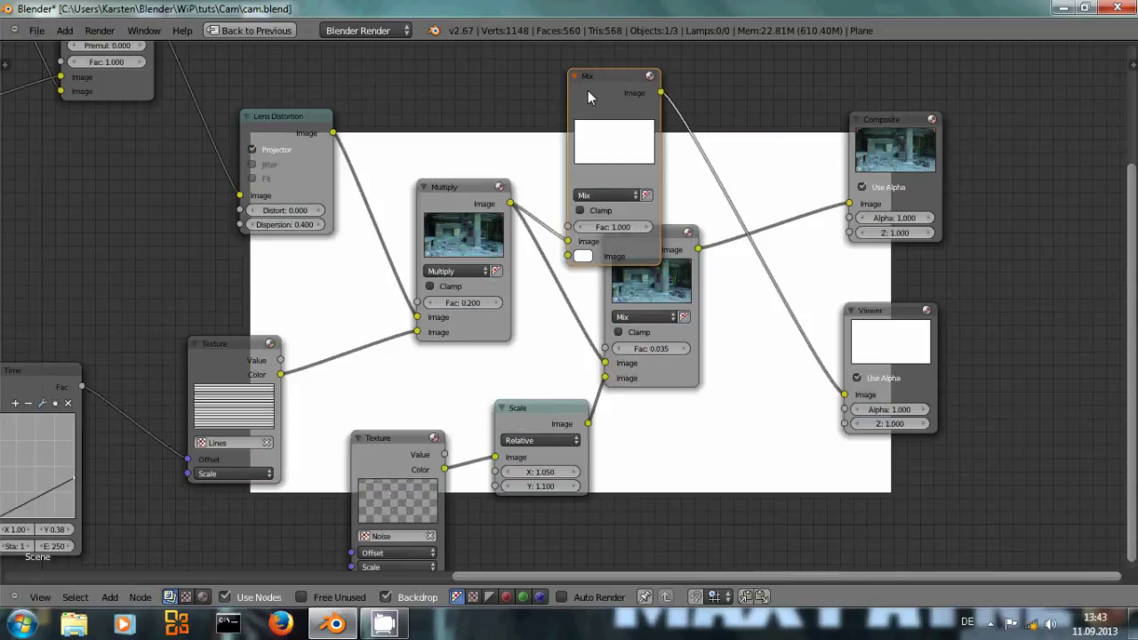
pyautogui.hotkey('ctrl', 'z')
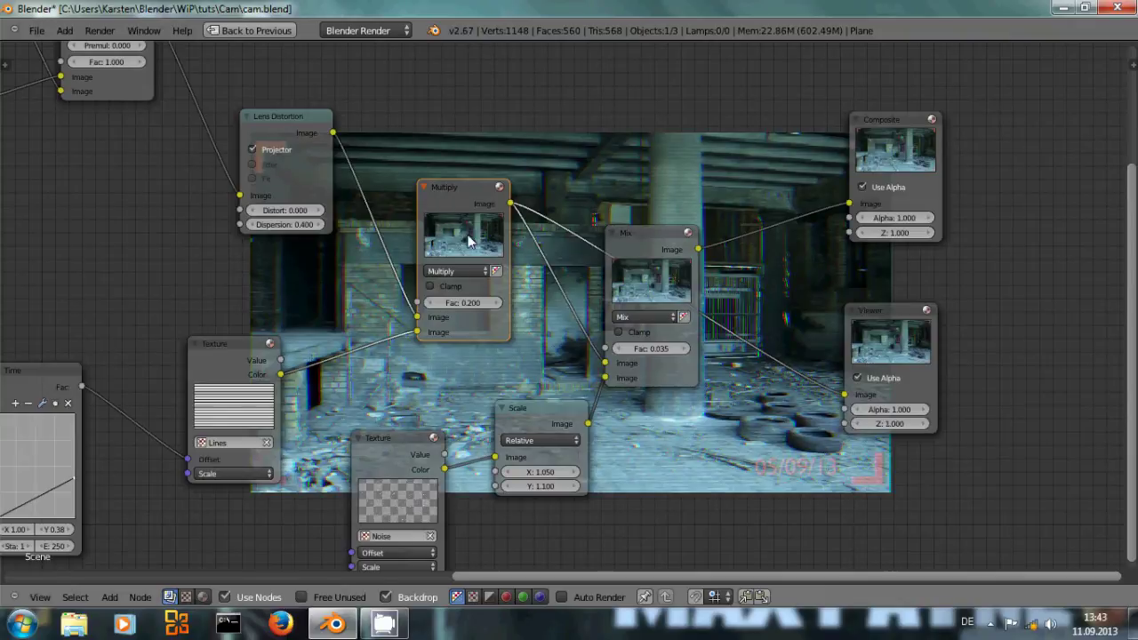
pyautogui.click(470, 272)
pyautogui.moveTo(733, 501); pyautogui.dragTo(668, 440, button='middle')
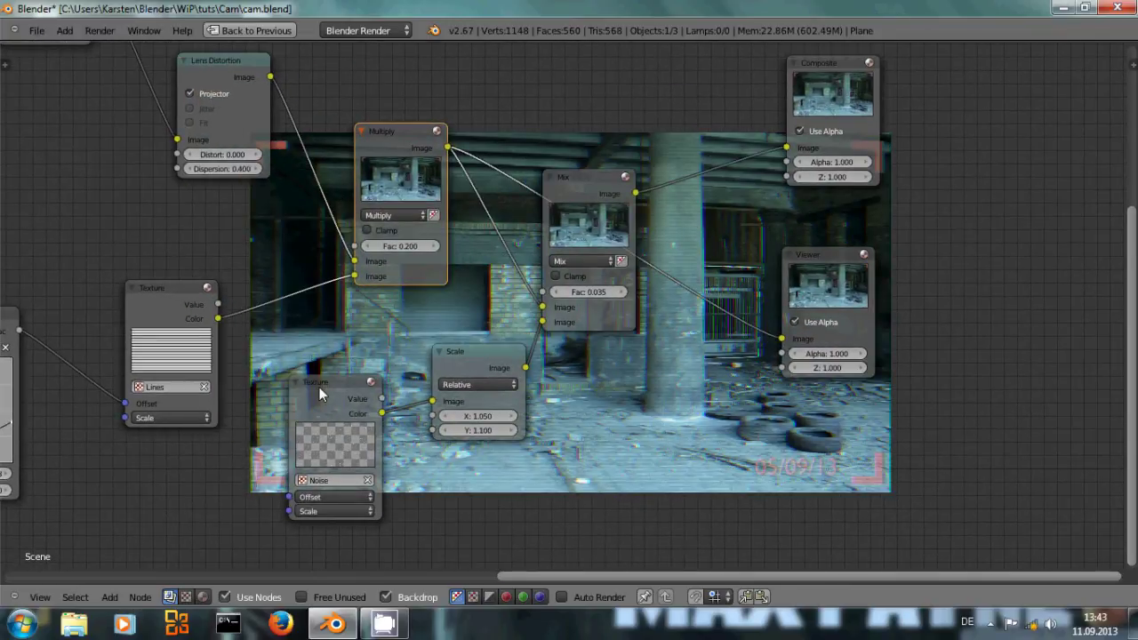
# Keep Noise as the Texture node's texture and preview its raw grainy output alone
pyautogui.moveTo(341, 389); pyautogui.dragTo(440, 305, button='middle')
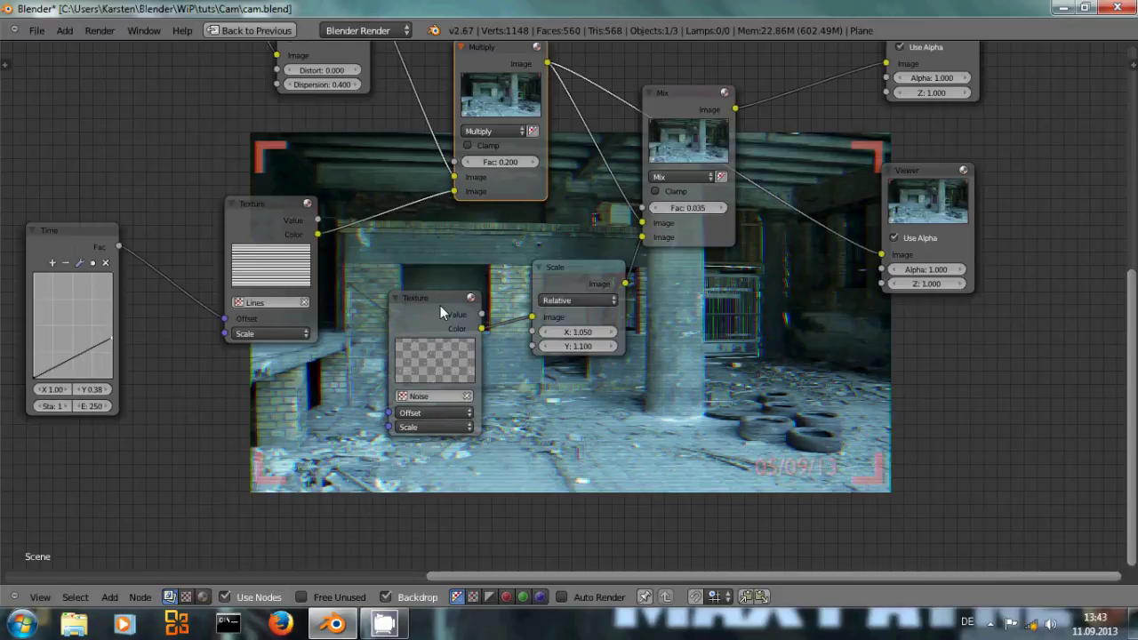
pyautogui.hotkey('shift', 'a')
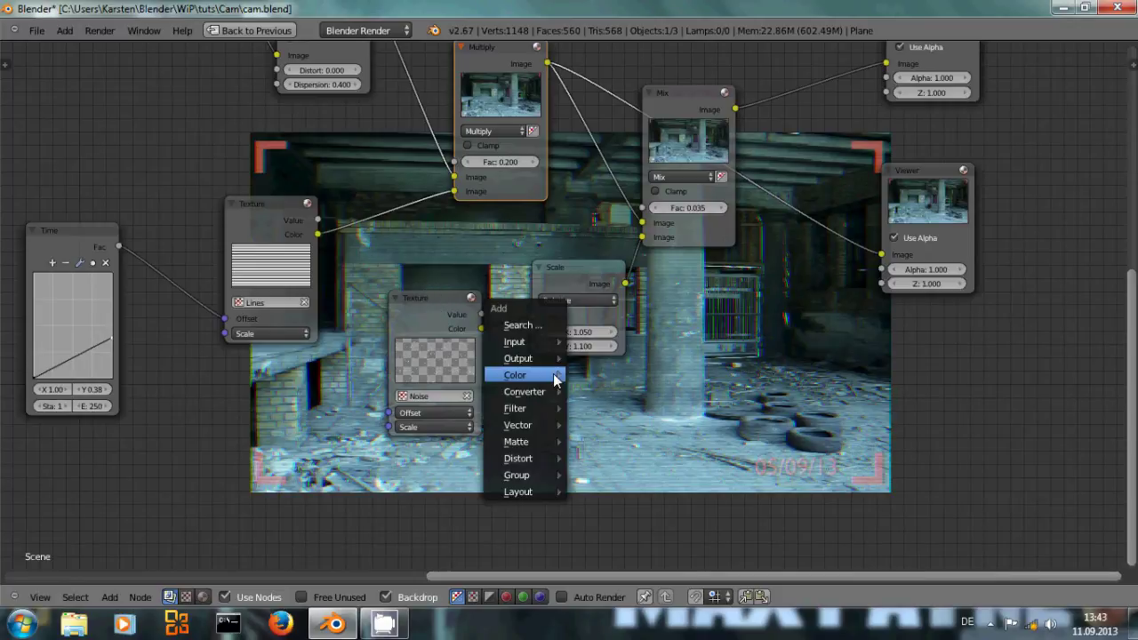
pyautogui.moveTo(525, 342)
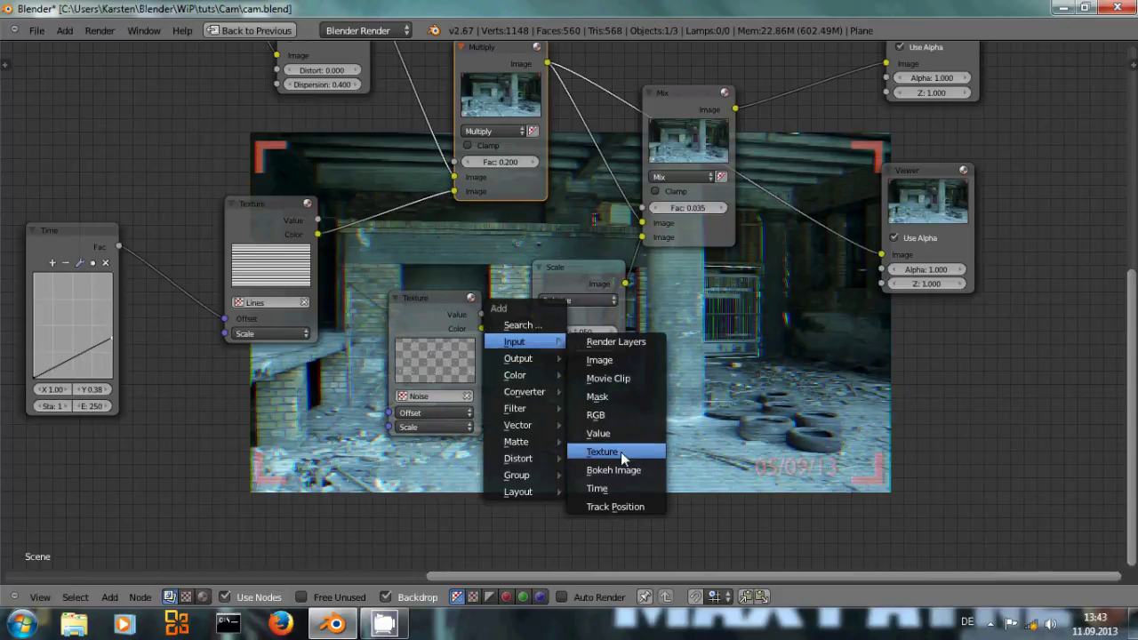
pyautogui.click(429, 315)
pyautogui.click(420, 397)
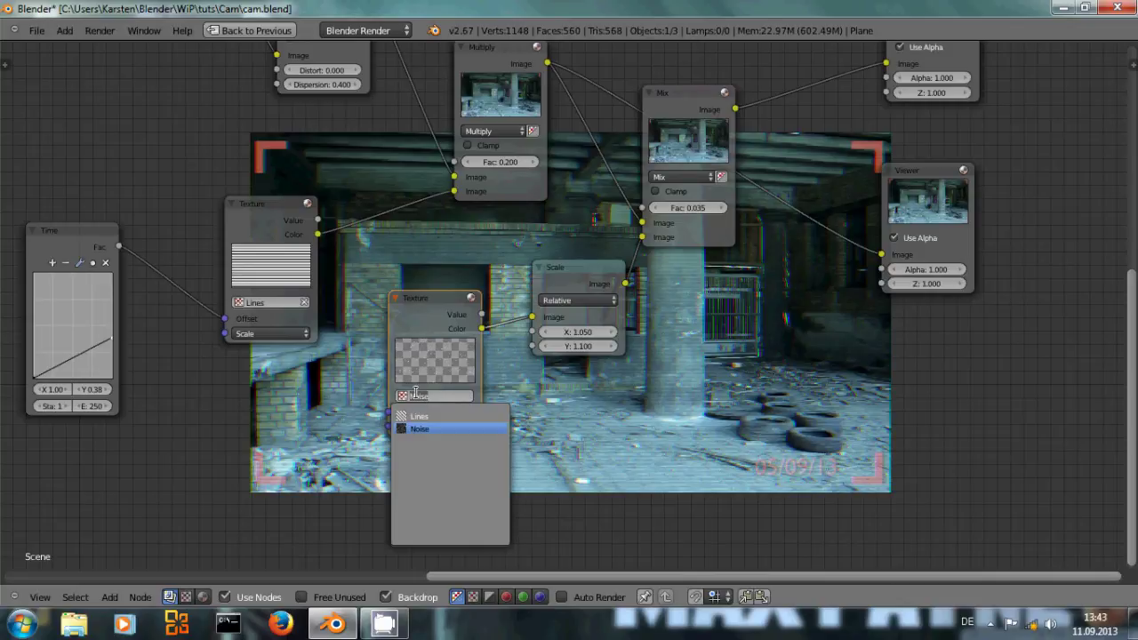
pyautogui.click(417, 427)
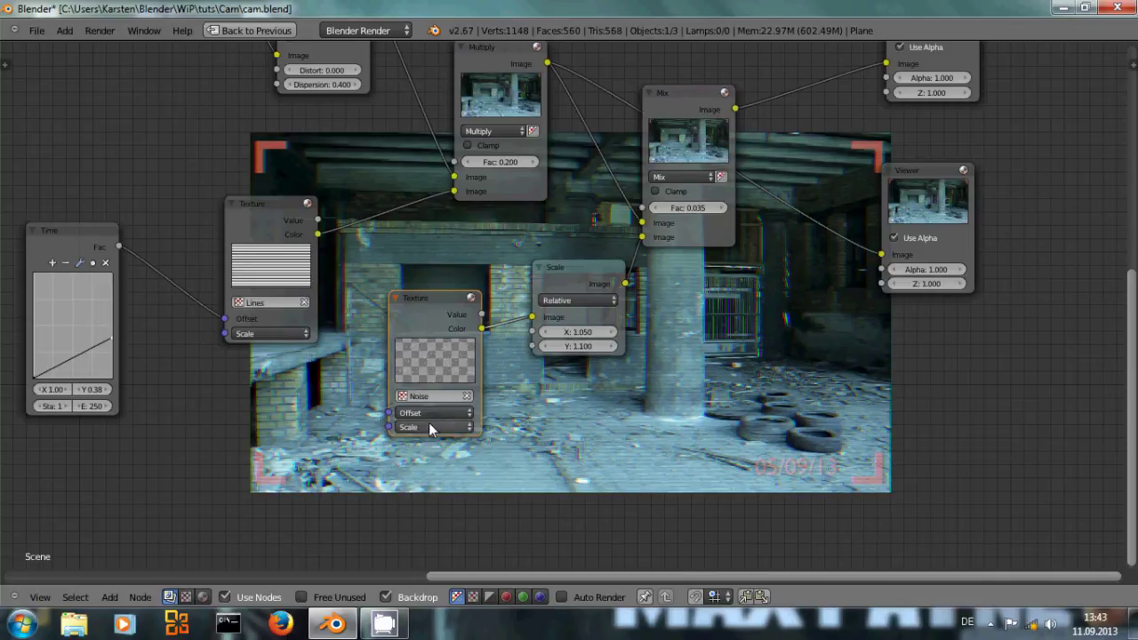
pyautogui.click(429, 411)
pyautogui.moveTo(479, 321); pyautogui.dragTo(412, 360, button='middle')
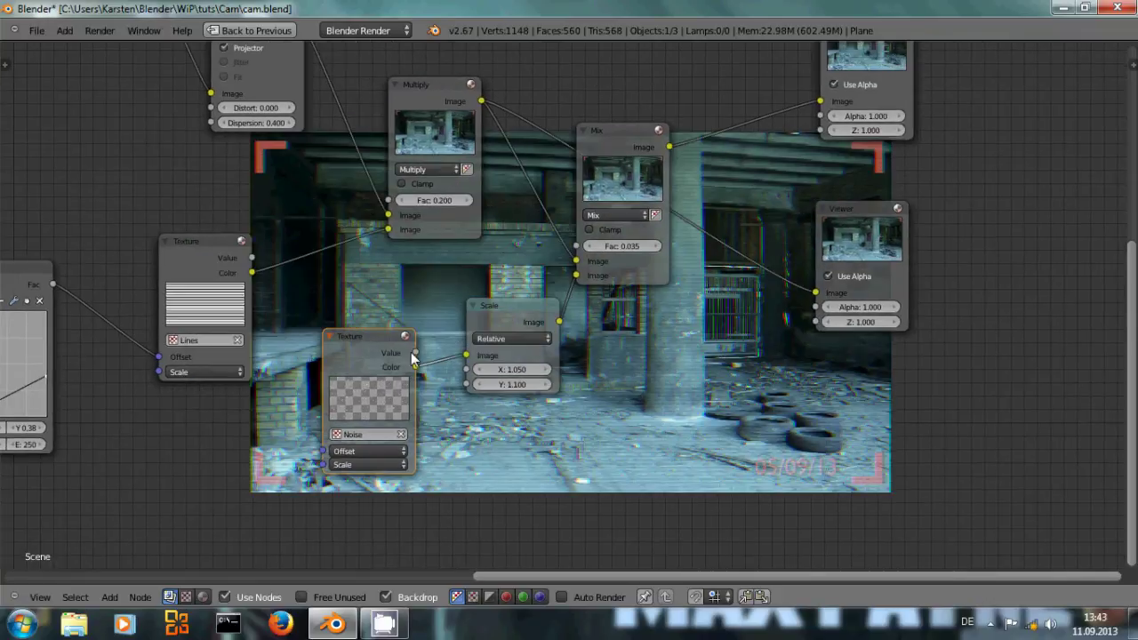
pyautogui.keyDown('ctrl'); pyautogui.keyDown('shift'); pyautogui.click(373, 348); pyautogui.keyUp('shift'); pyautogui.keyUp('ctrl')
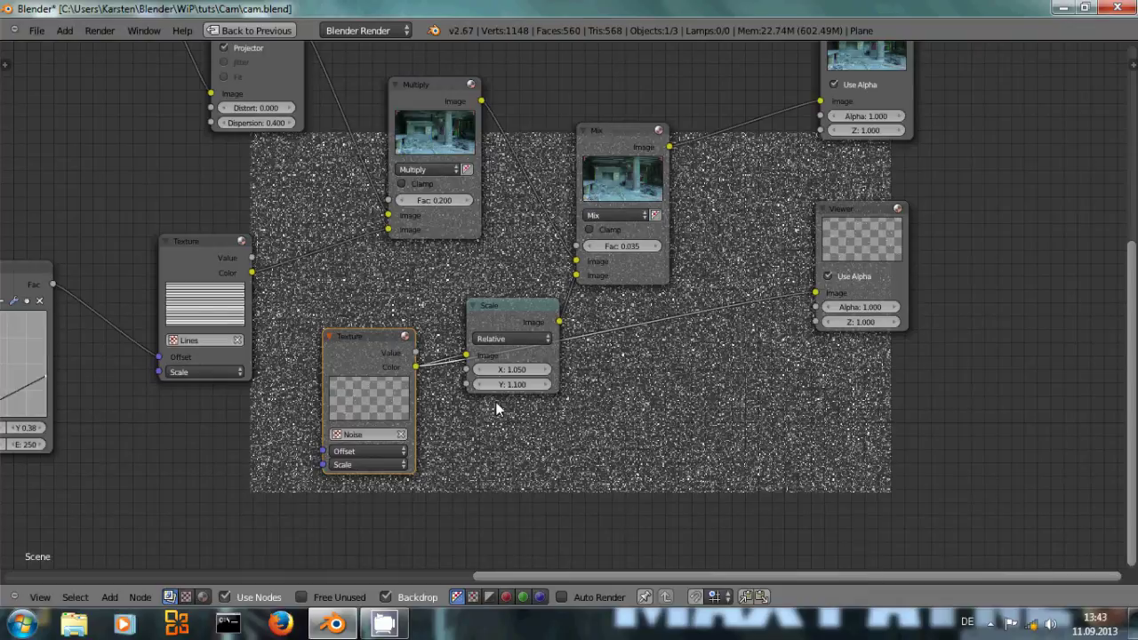
# Preview the Scale node's output (X 1.050, Y 1.100), adding and discarding an extra Scale node
pyautogui.keyDown('ctrl'); pyautogui.keyDown('shift'); pyautogui.click(527, 316); pyautogui.keyUp('shift'); pyautogui.keyUp('ctrl')
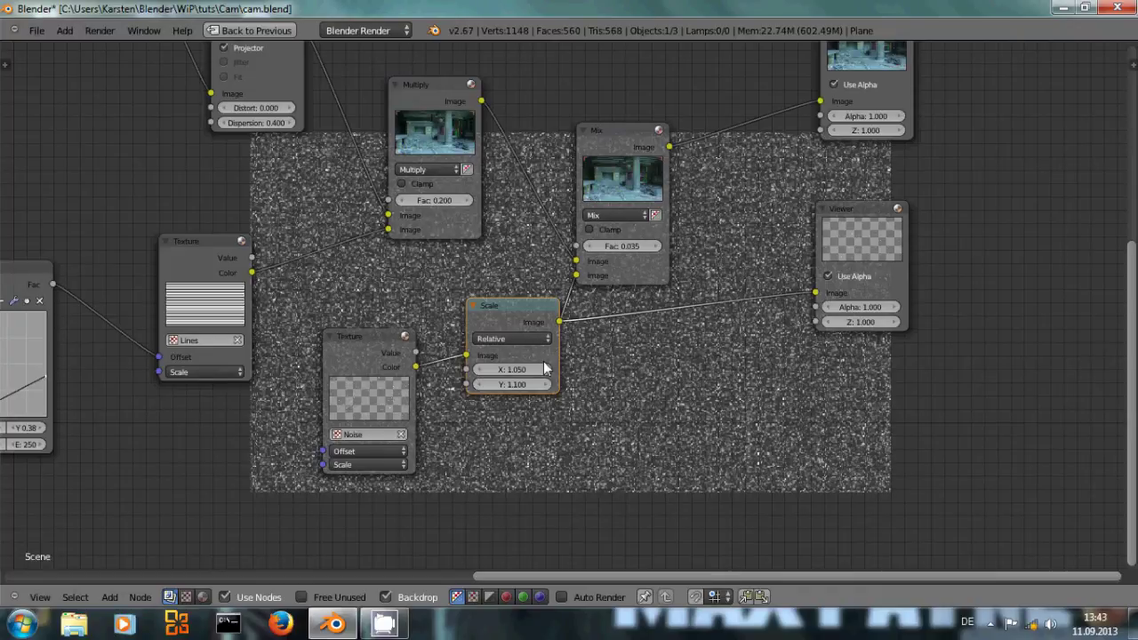
pyautogui.moveTo(508, 306); pyautogui.dragTo(482, 303)
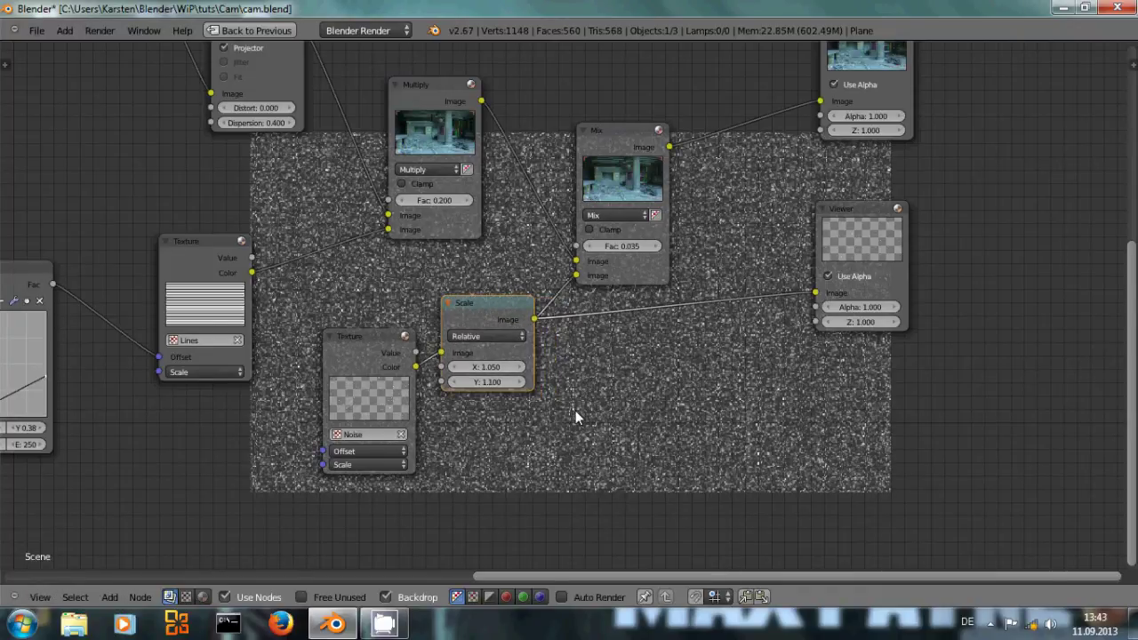
pyautogui.hotkey('shift', 'a')
pyautogui.moveTo(566, 494)
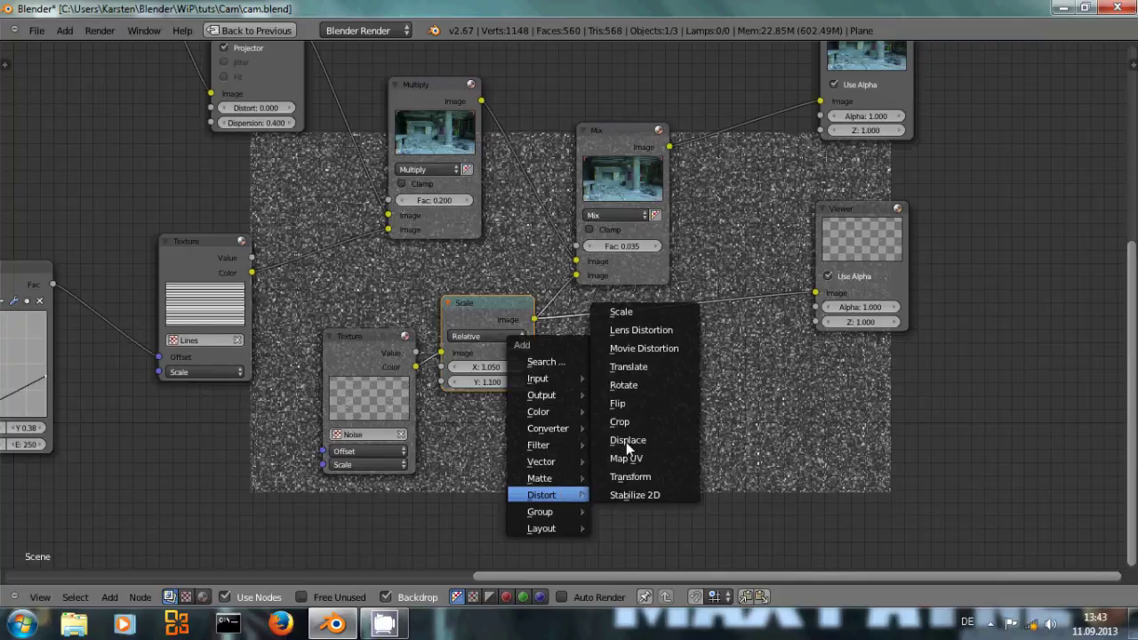
pyautogui.click(620, 313)
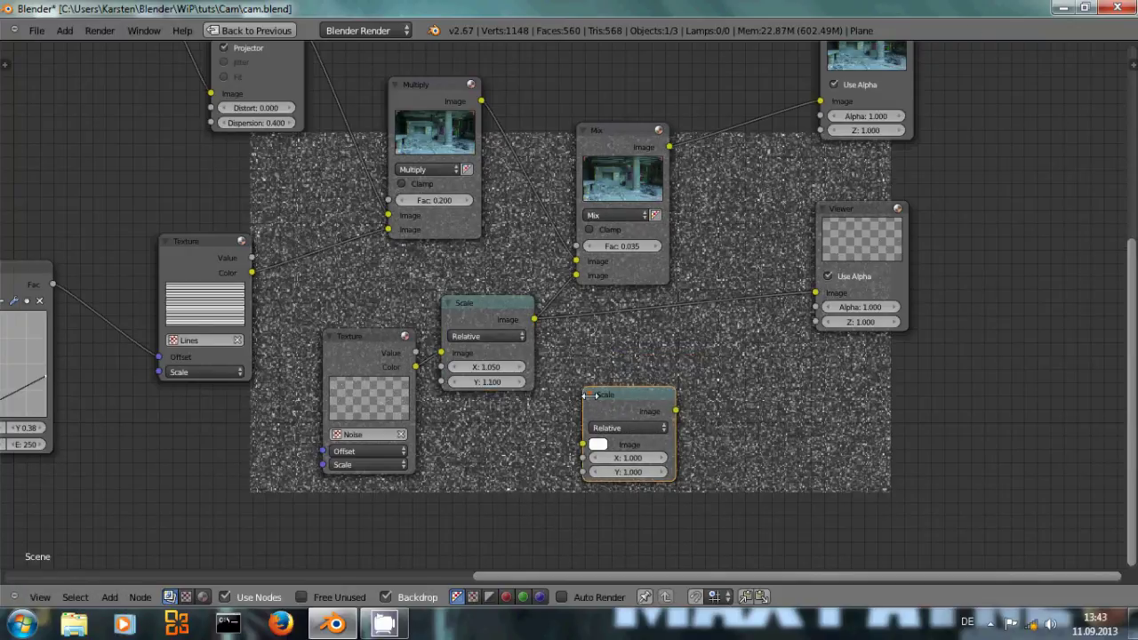
pyautogui.press('x')
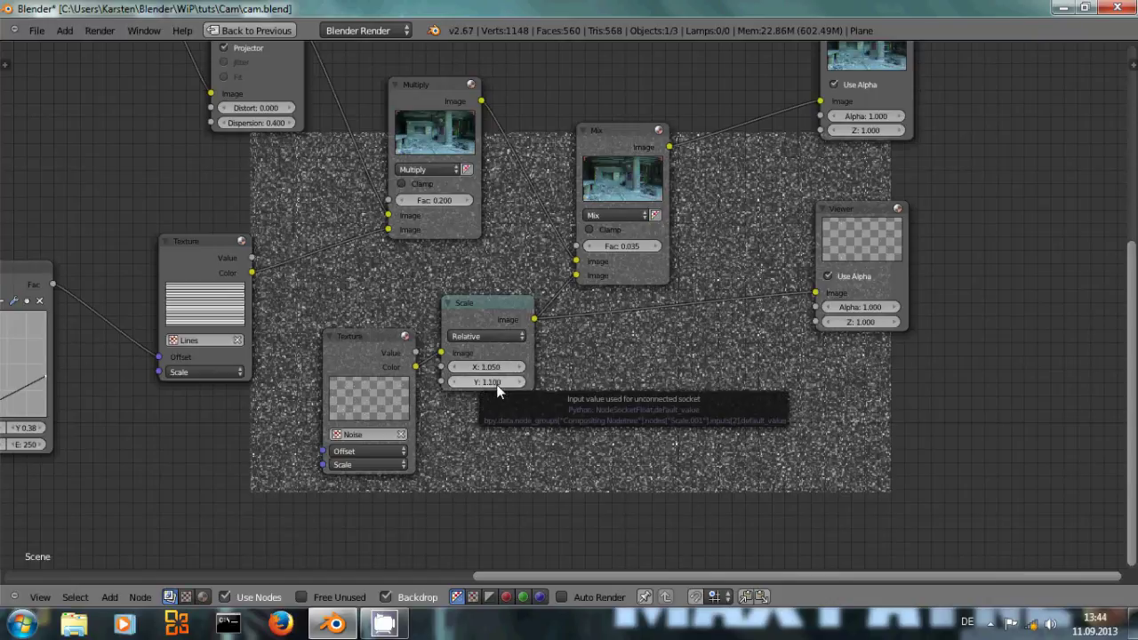
pyautogui.moveTo(632, 382); pyautogui.dragTo(475, 303, button='middle')
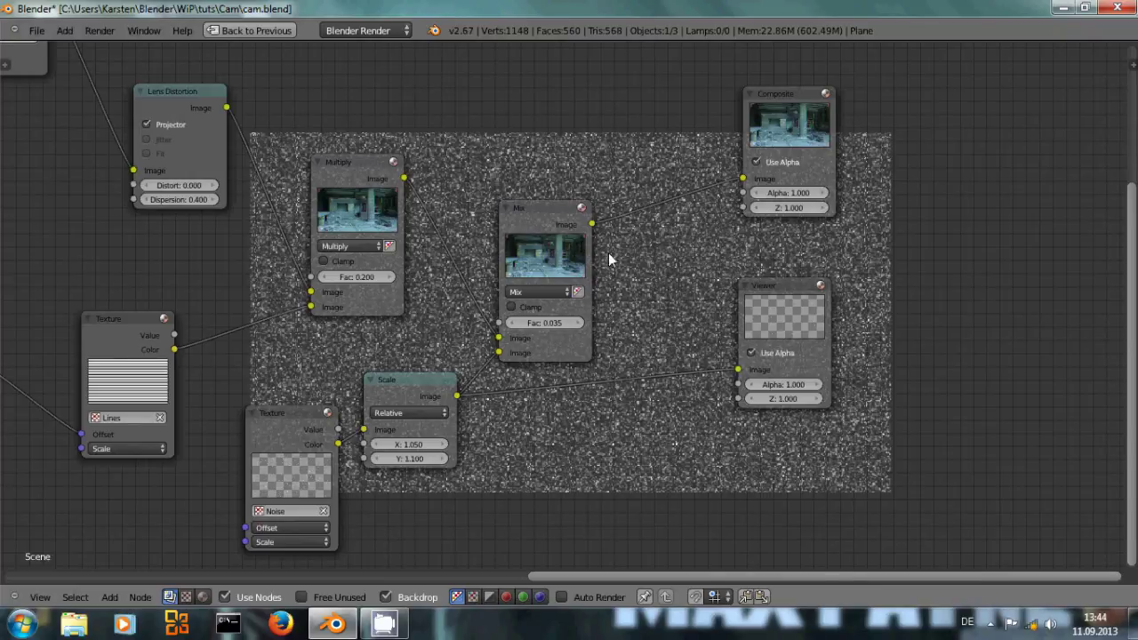
# Preview the final Mix node's output of footage with noise overlay
pyautogui.hotkey('shift', 'a')
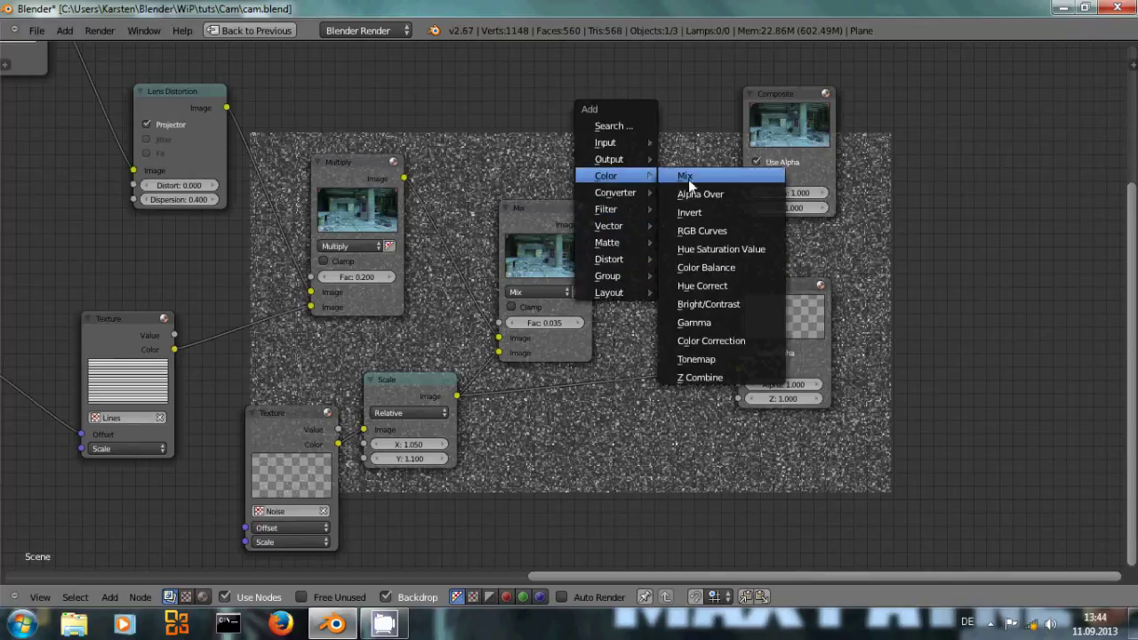
pyautogui.keyDown('ctrl'); pyautogui.keyDown('shift'); pyautogui.click(534, 213); pyautogui.keyUp('shift'); pyautogui.keyUp('ctrl')
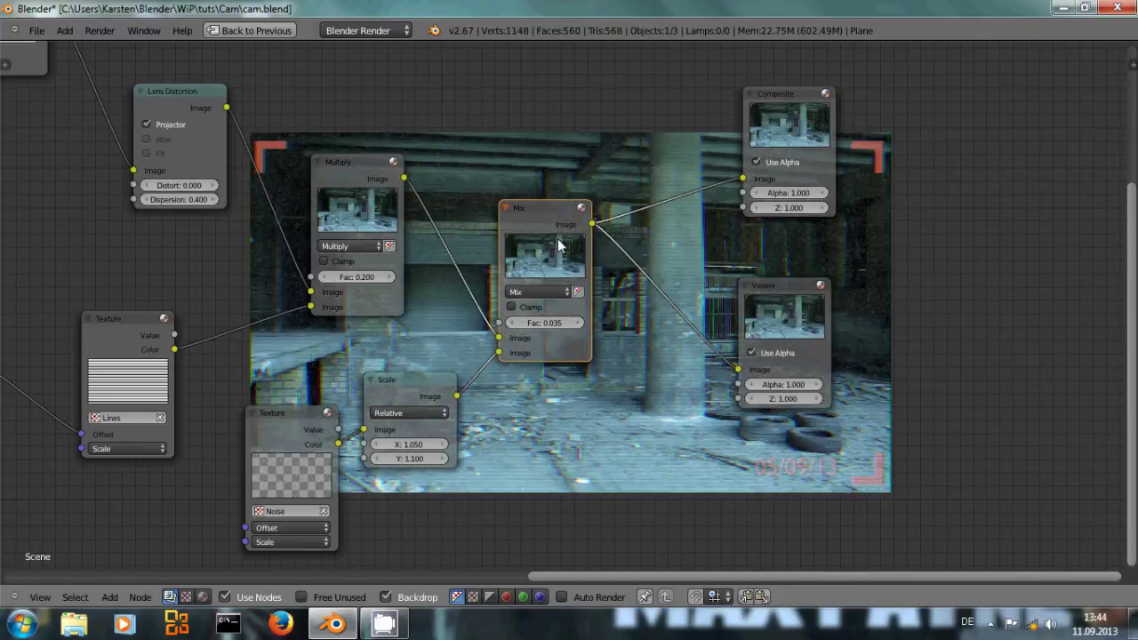
pyautogui.moveTo(649, 354); pyautogui.dragTo(585, 318, button='middle')
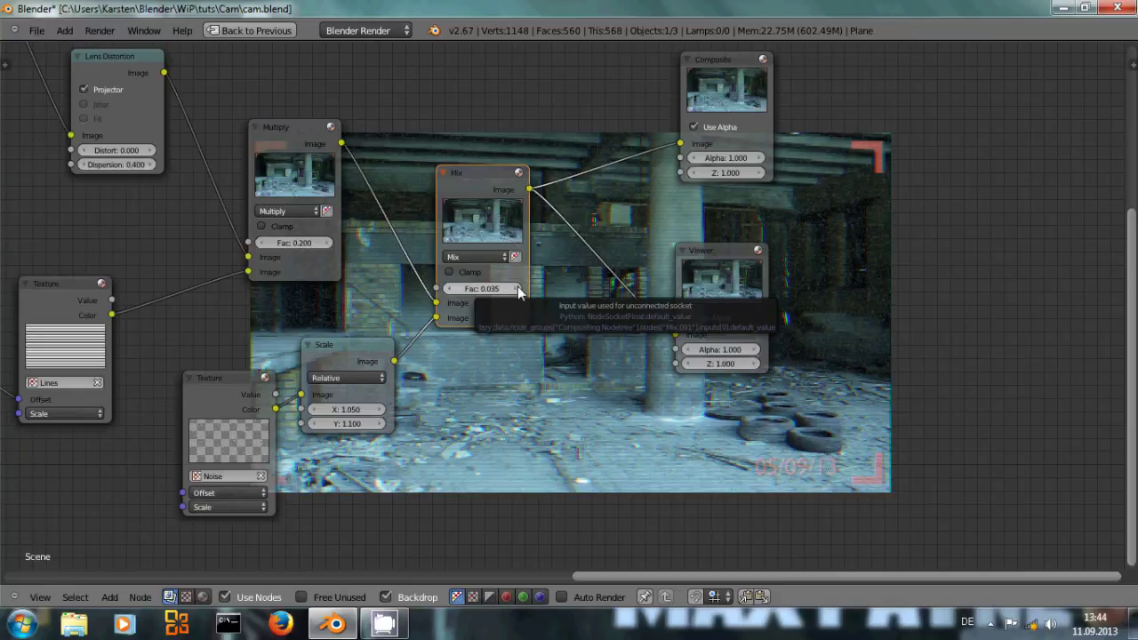
# Test noise Mix Fac values 0.335, 0 and 0.1, then settle on 0.035
pyautogui.click(481, 289)
pyautogui.write('0.335')
pyautogui.press('Return')
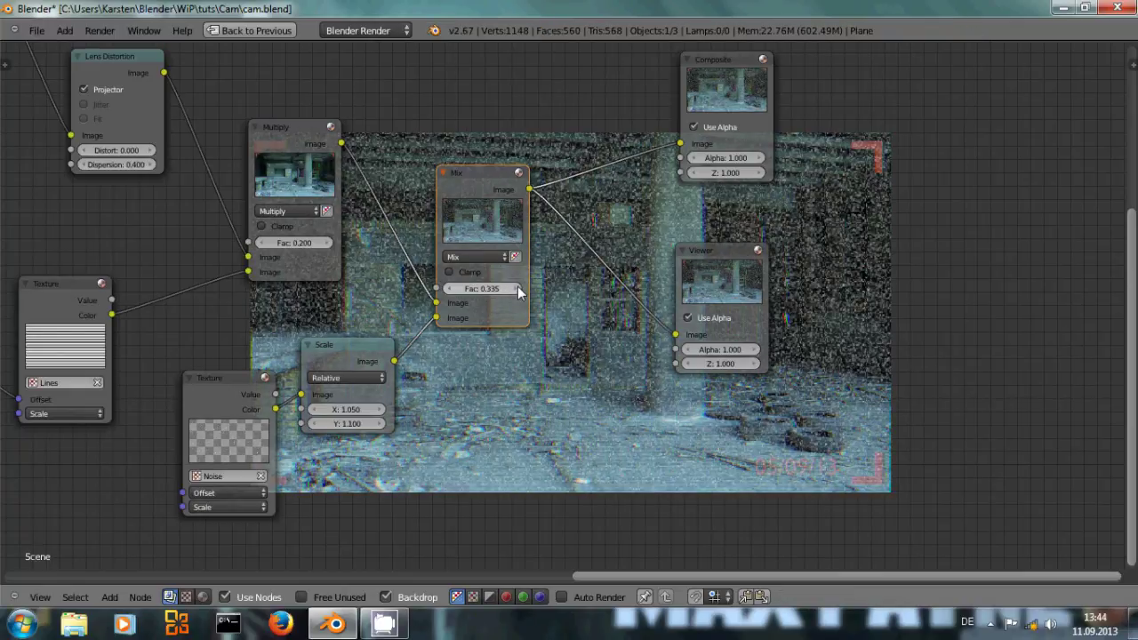
pyautogui.click(450, 289)
pyautogui.click(450, 289)
pyautogui.click(450, 289)
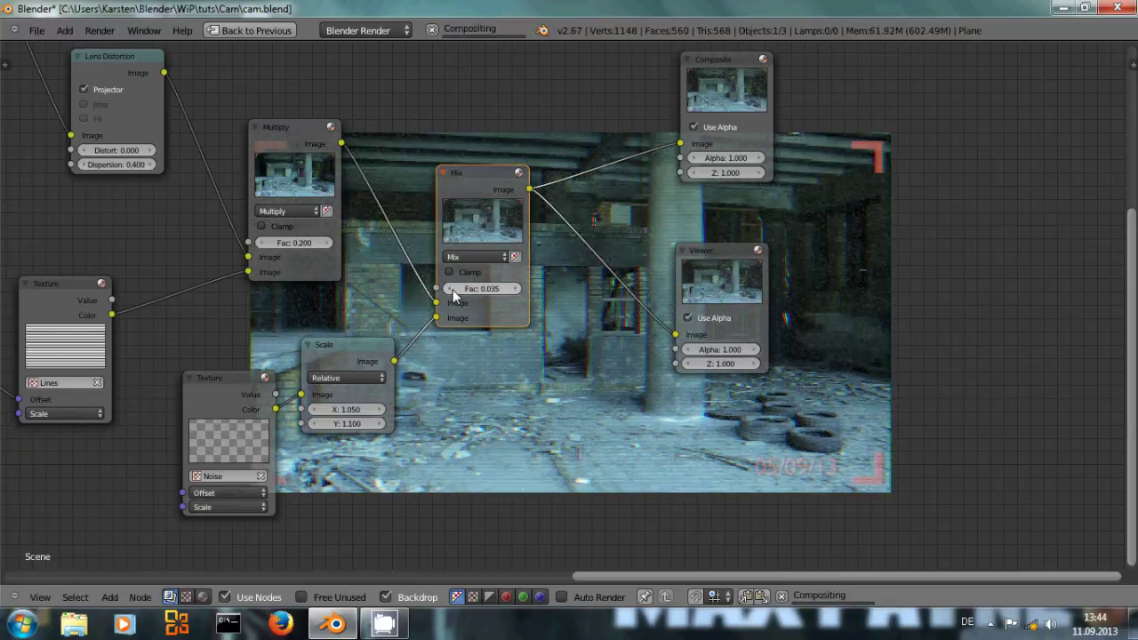
pyautogui.click(453, 290)
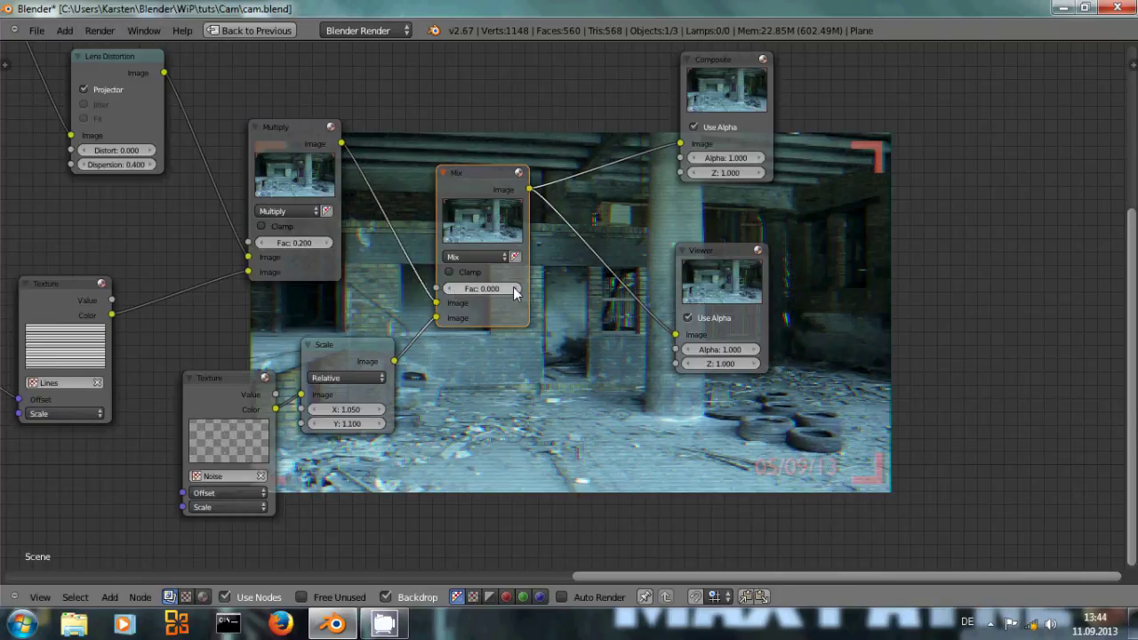
pyautogui.click(492, 289)
pyautogui.write('0.1')
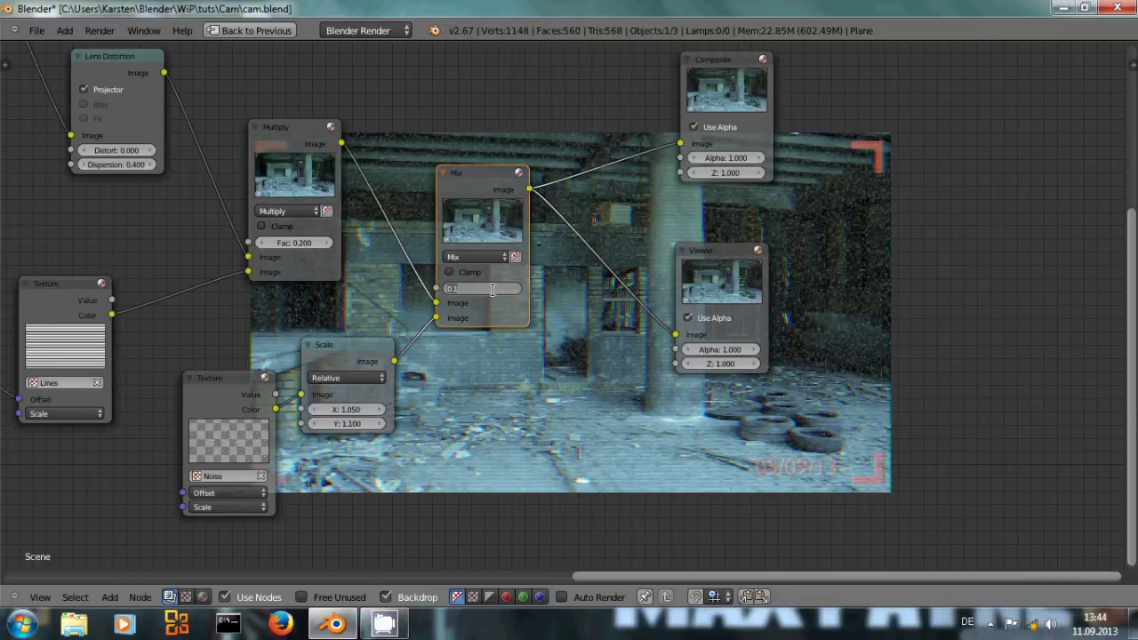
pyautogui.press('BackSpace')
pyautogui.press('BackSpace')
pyautogui.write('35')
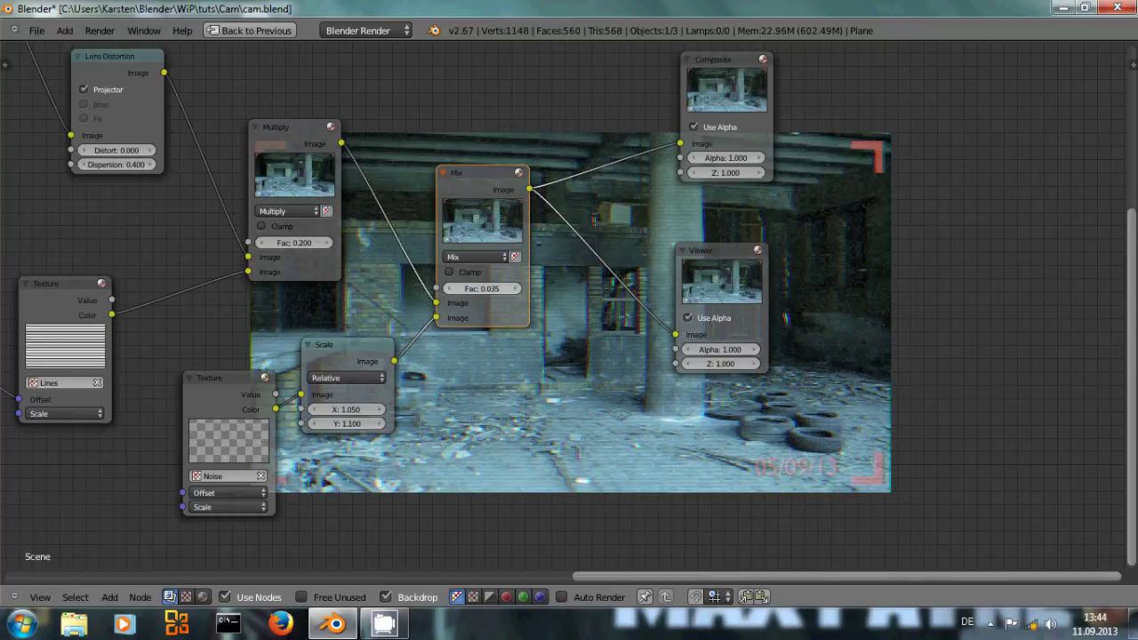
pyautogui.press('Return')
pyautogui.moveTo(604, 353); pyautogui.dragTo(537, 398, button='middle')
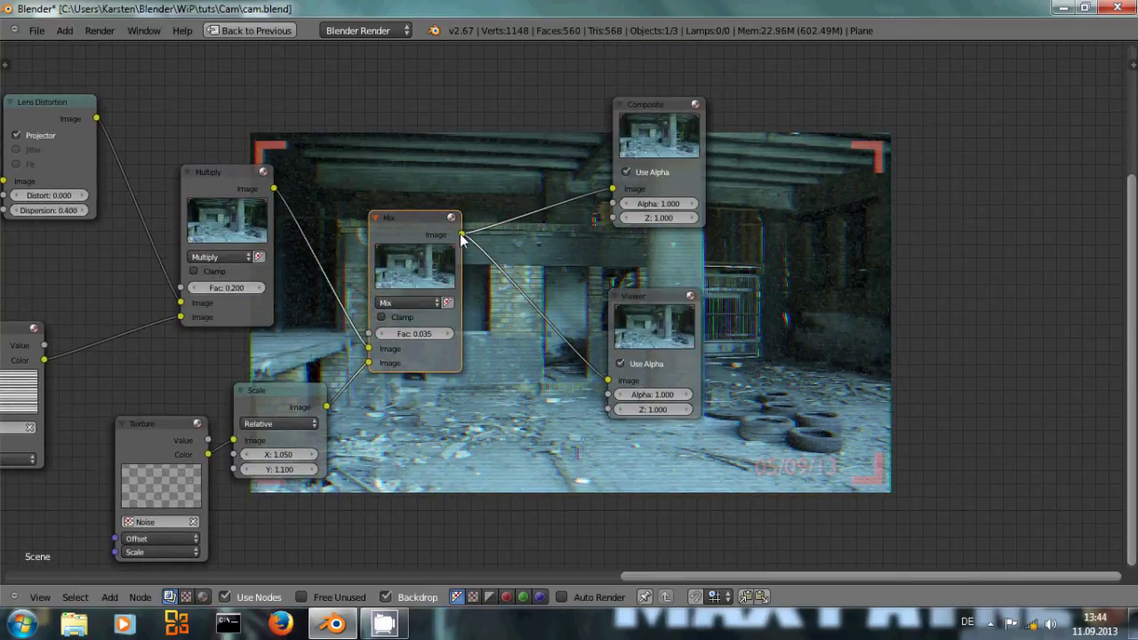
# Nudge the Composite node and move the Viewer node up and to the right
pyautogui.moveTo(652, 106); pyautogui.dragTo(648, 112)
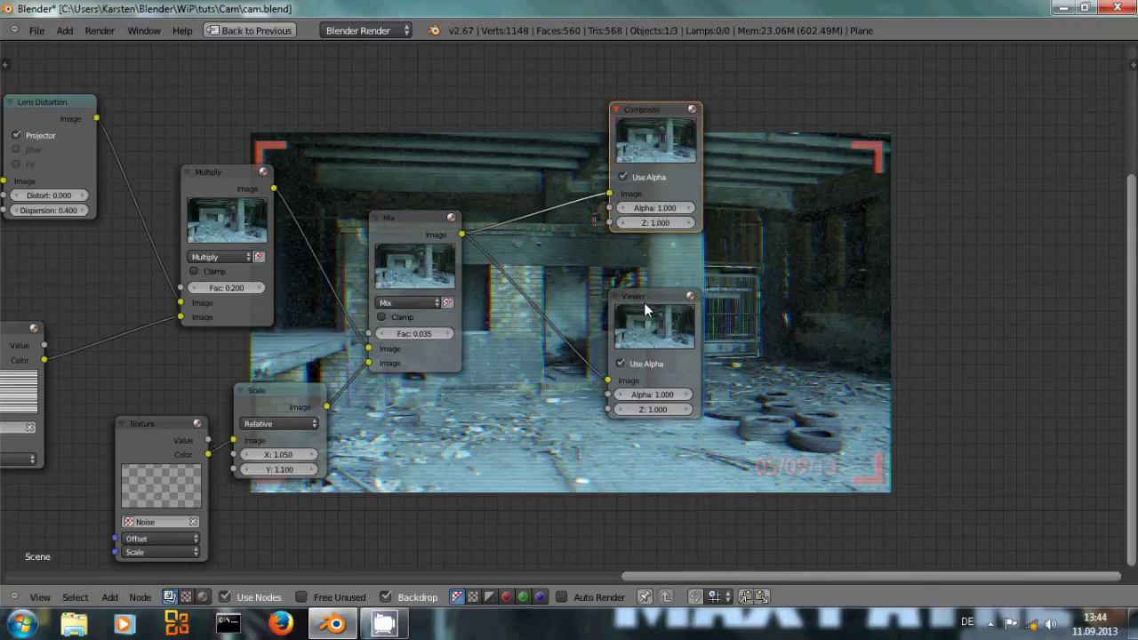
pyautogui.moveTo(642, 301); pyautogui.dragTo(694, 268)
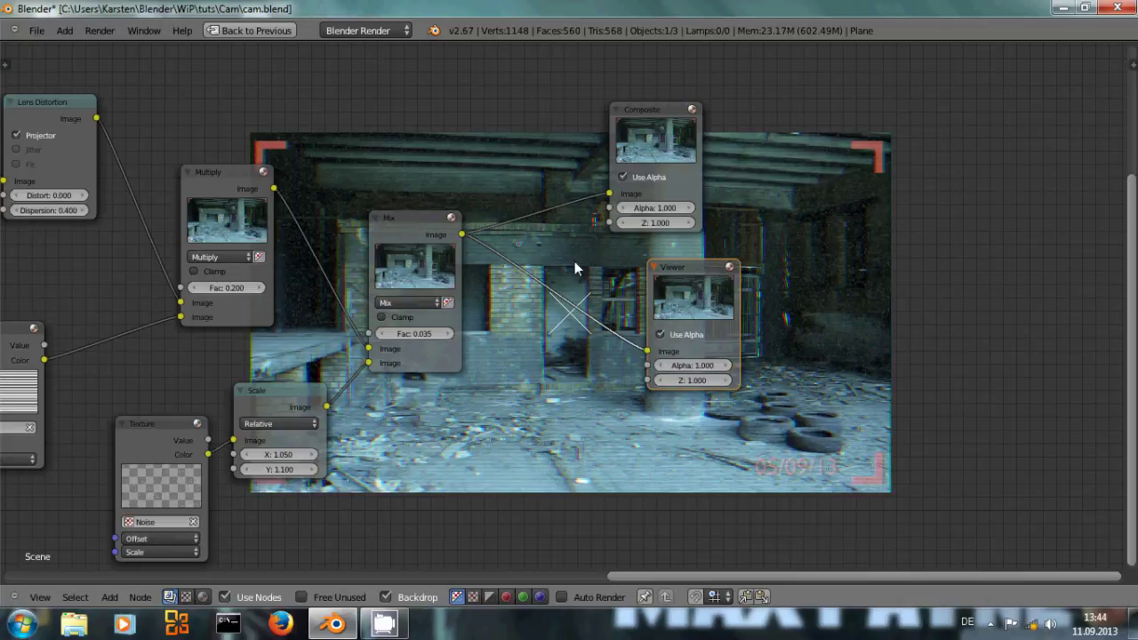
pyautogui.moveTo(562, 366); pyautogui.dragTo(448, 168, button='middle')
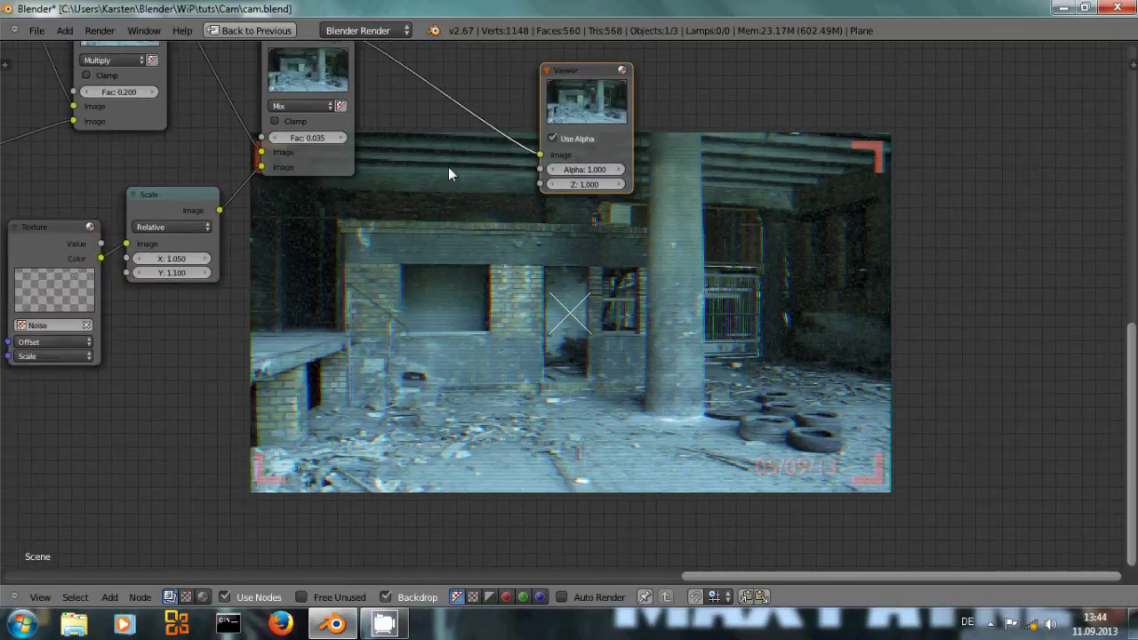